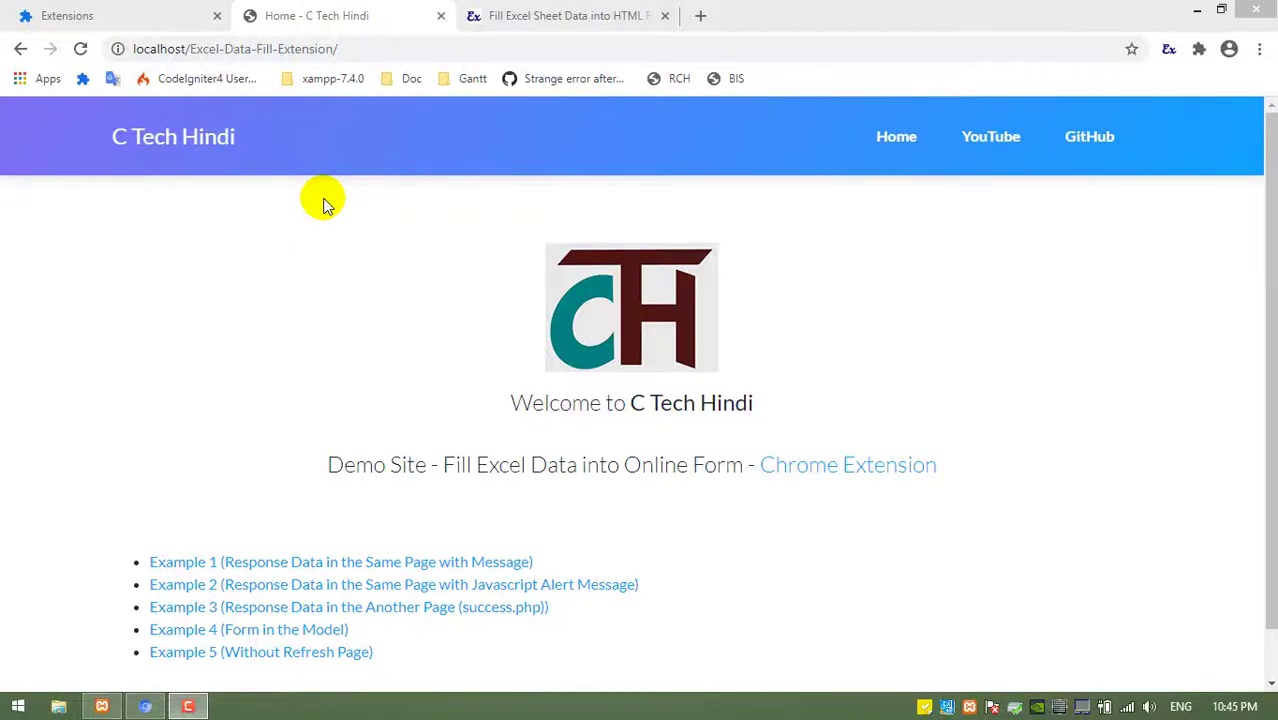
Open the Fill Excel Data - CTH options page from the extension icon's menu
left_click_drag(441, 464, 568, 461)
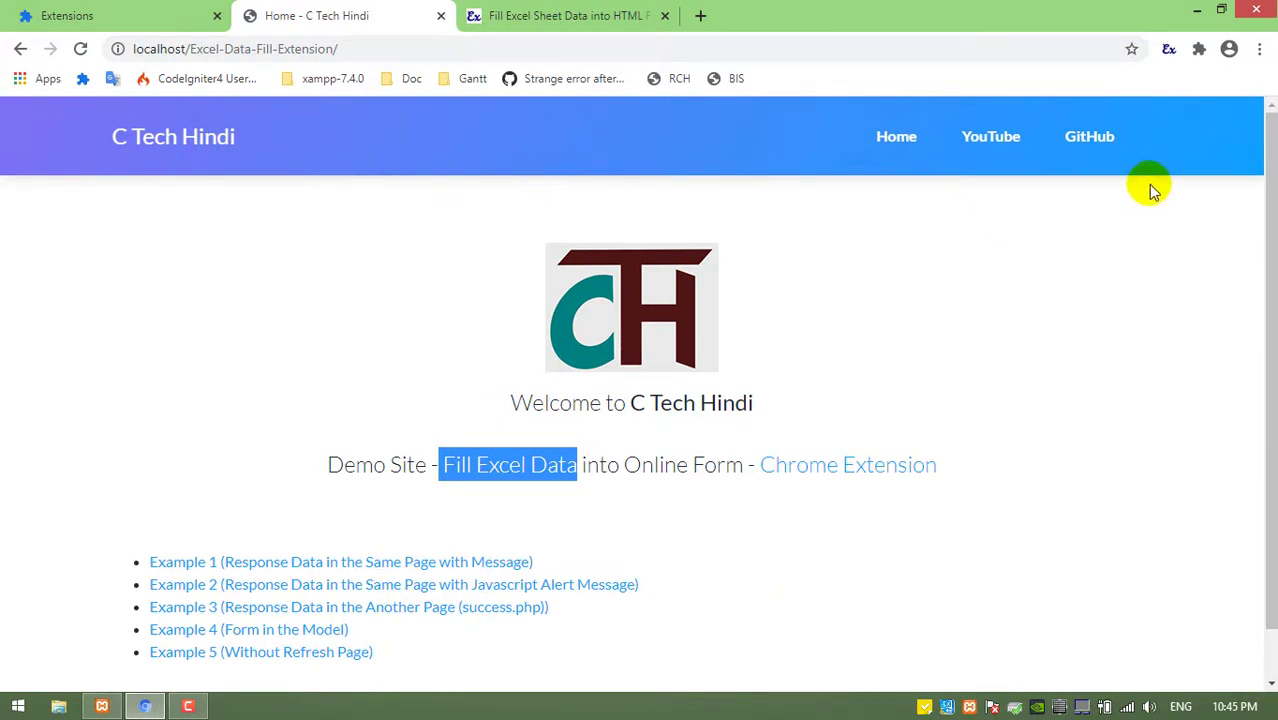
right_click(1168, 49)
left_click(1119, 198)
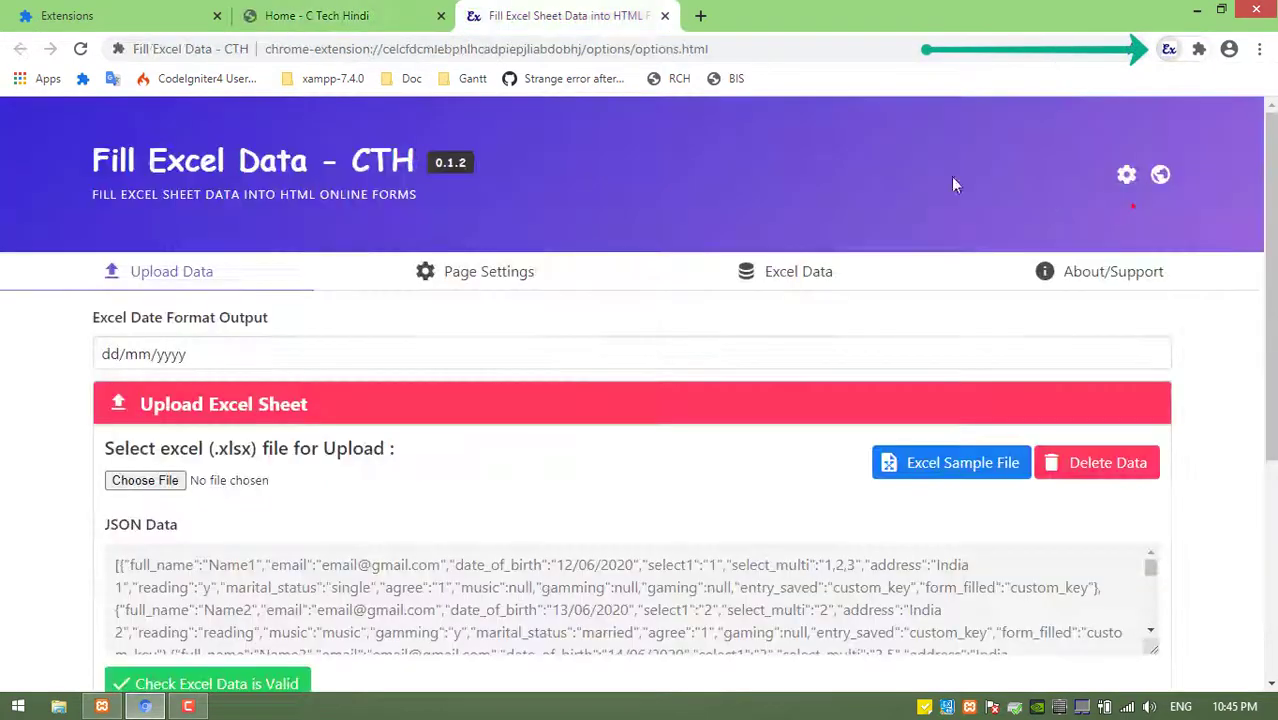
Look over the Page Settings tab, return to Upload Data, then go back to the Example 1 form
scroll(541, 180, "down", 1)
left_click(541, 180)
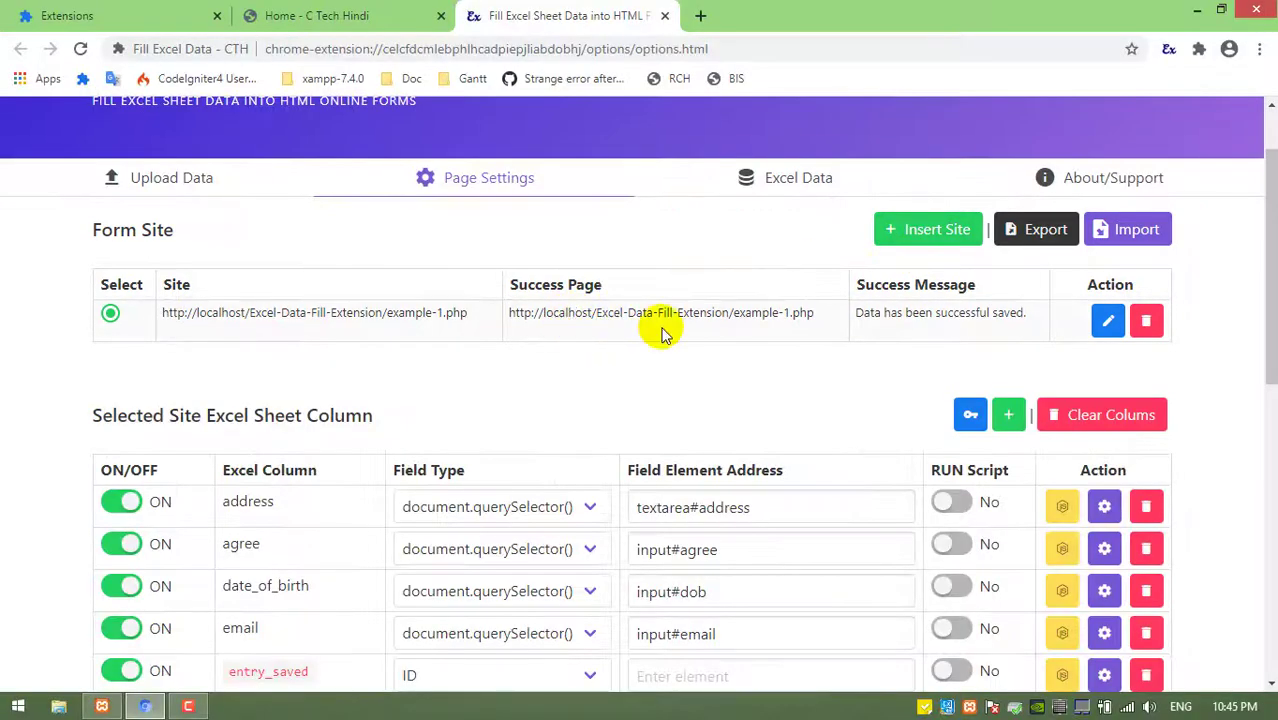
left_click(238, 177)
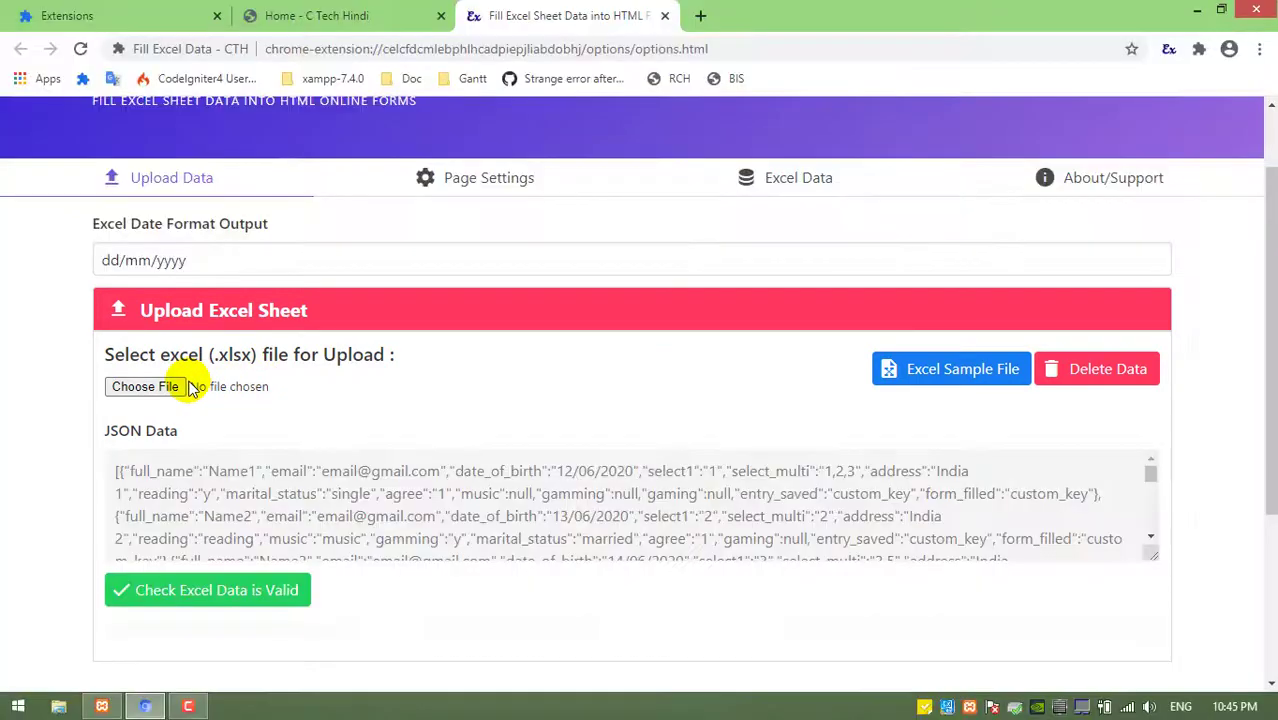
left_click(330, 12)
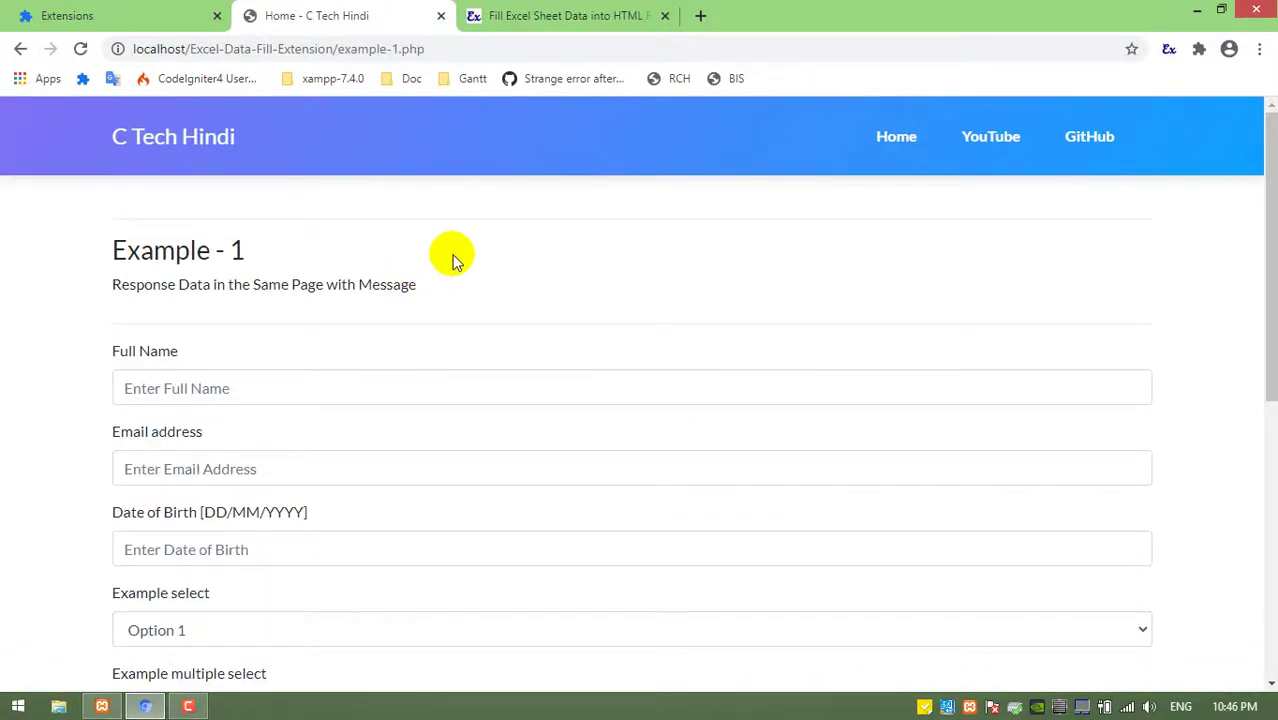
Insert the Example-1 page as a site and confirm it appears in the Form Site list
right_click(65, 272)
mouse_move(150, 451)
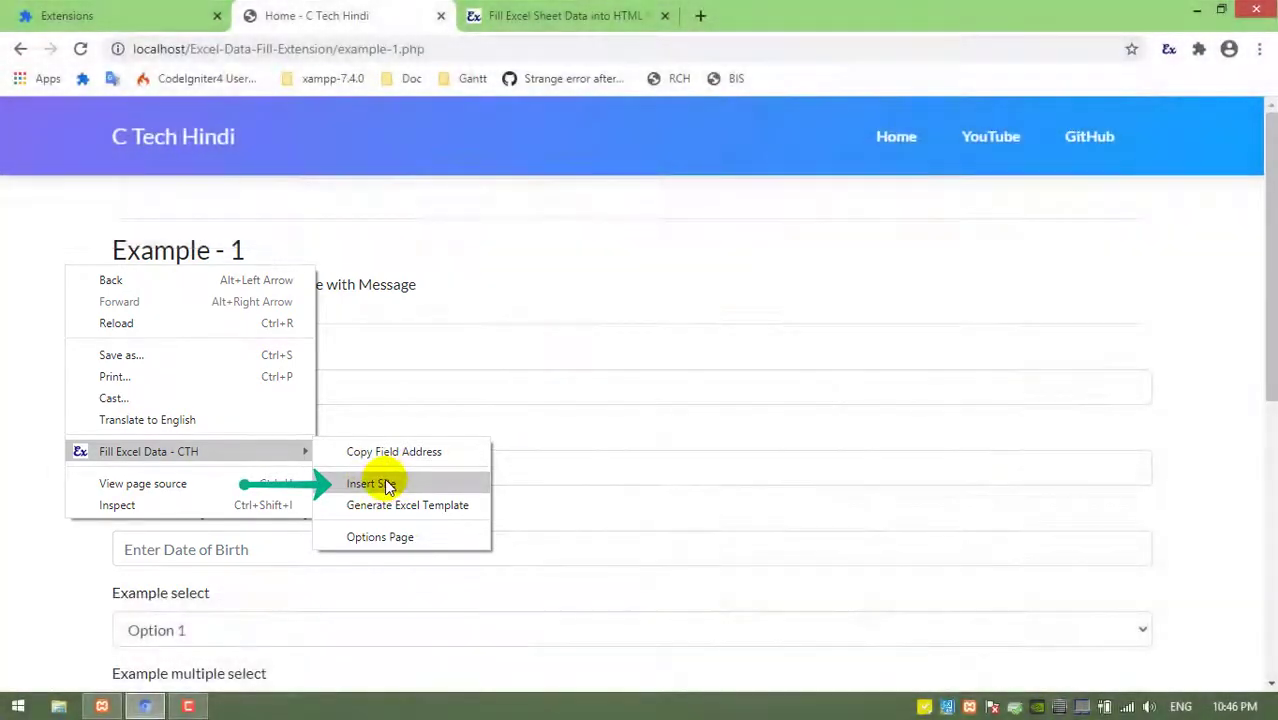
left_click(388, 485)
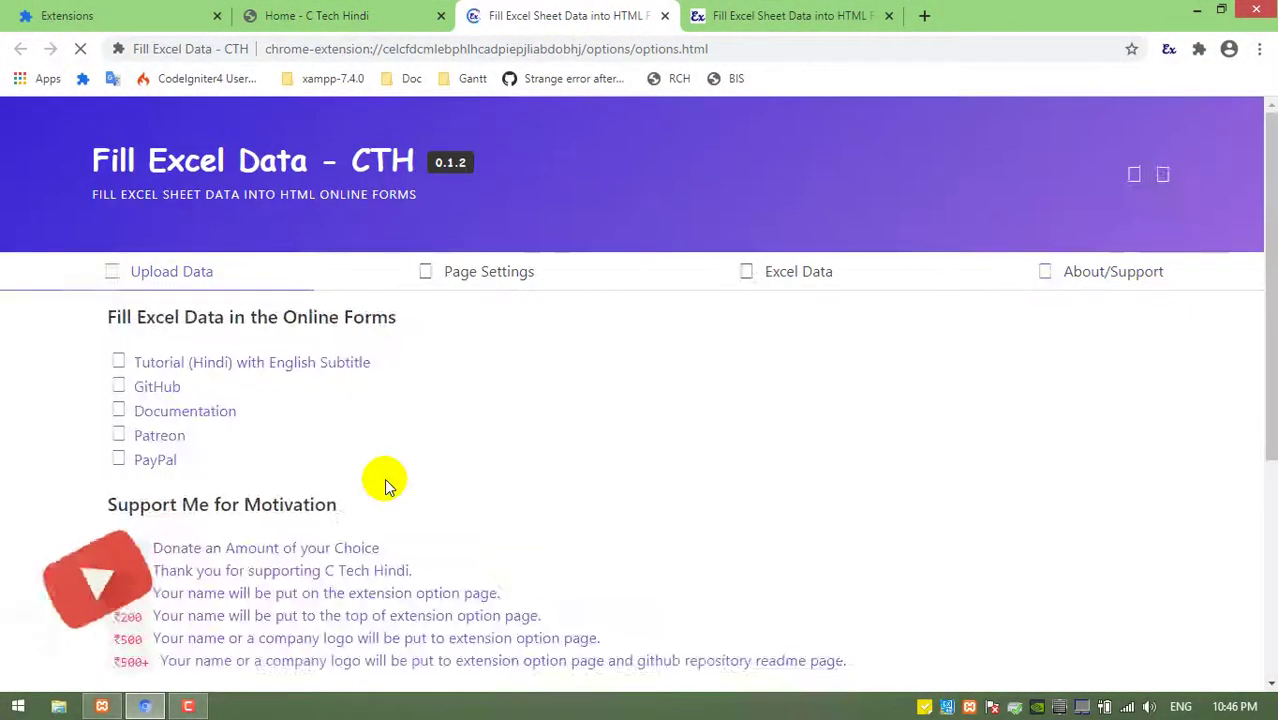
left_click(514, 282)
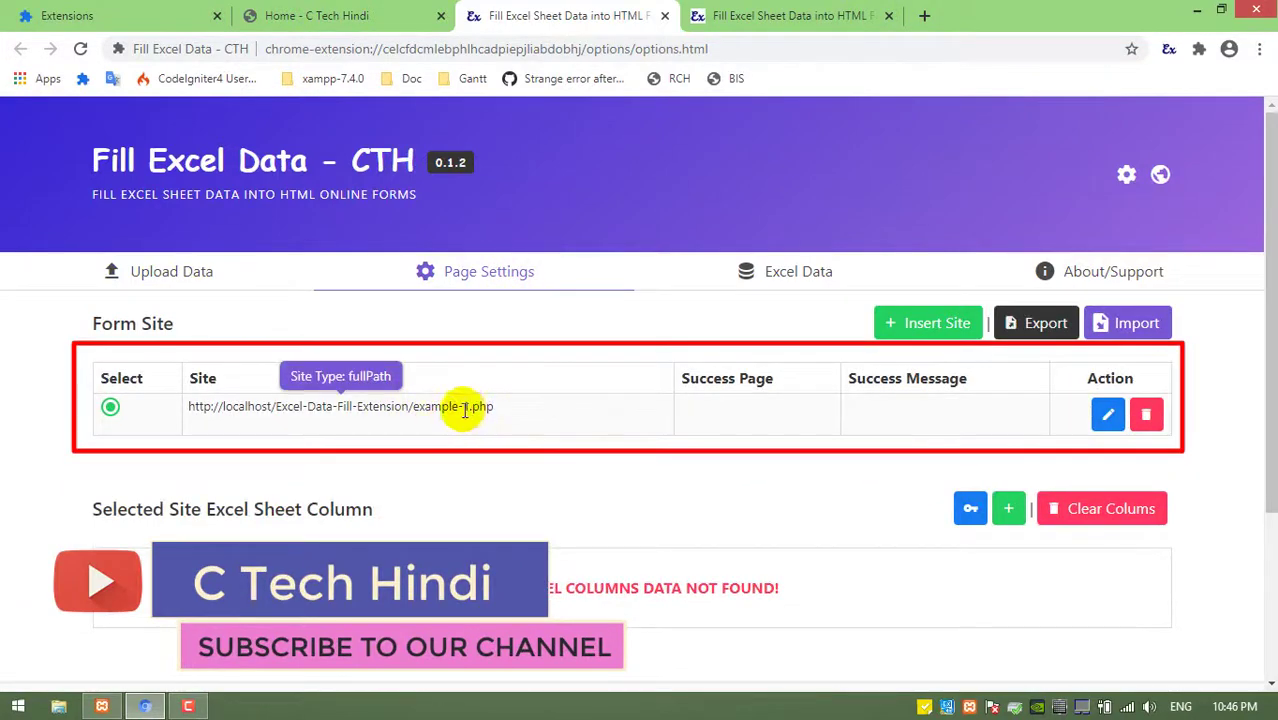
Check the form page again and close the extra extension options tab
left_click(335, 15)
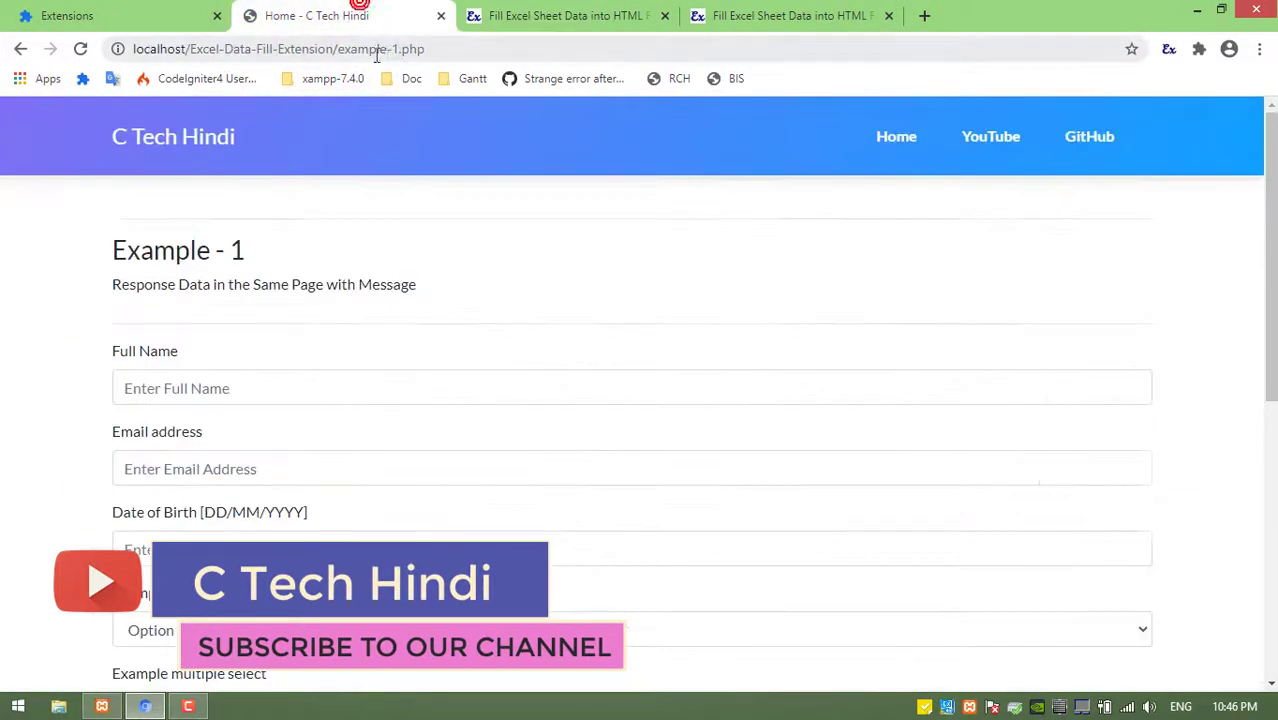
left_click(530, 12)
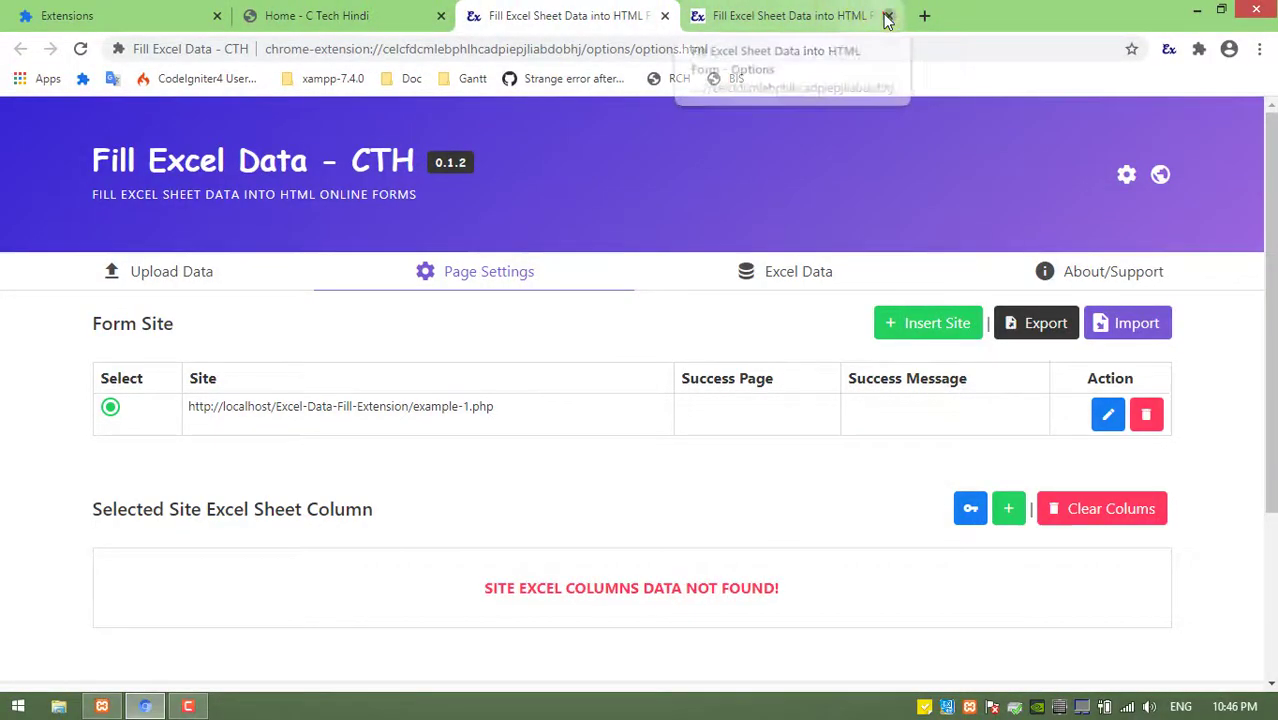
left_click(888, 15)
left_click(414, 8)
Generate an Excel template for the form and open localhost-23-10-2020 (1).xlsx in Excel
right_click(200, 316)
mouse_move(282, 497)
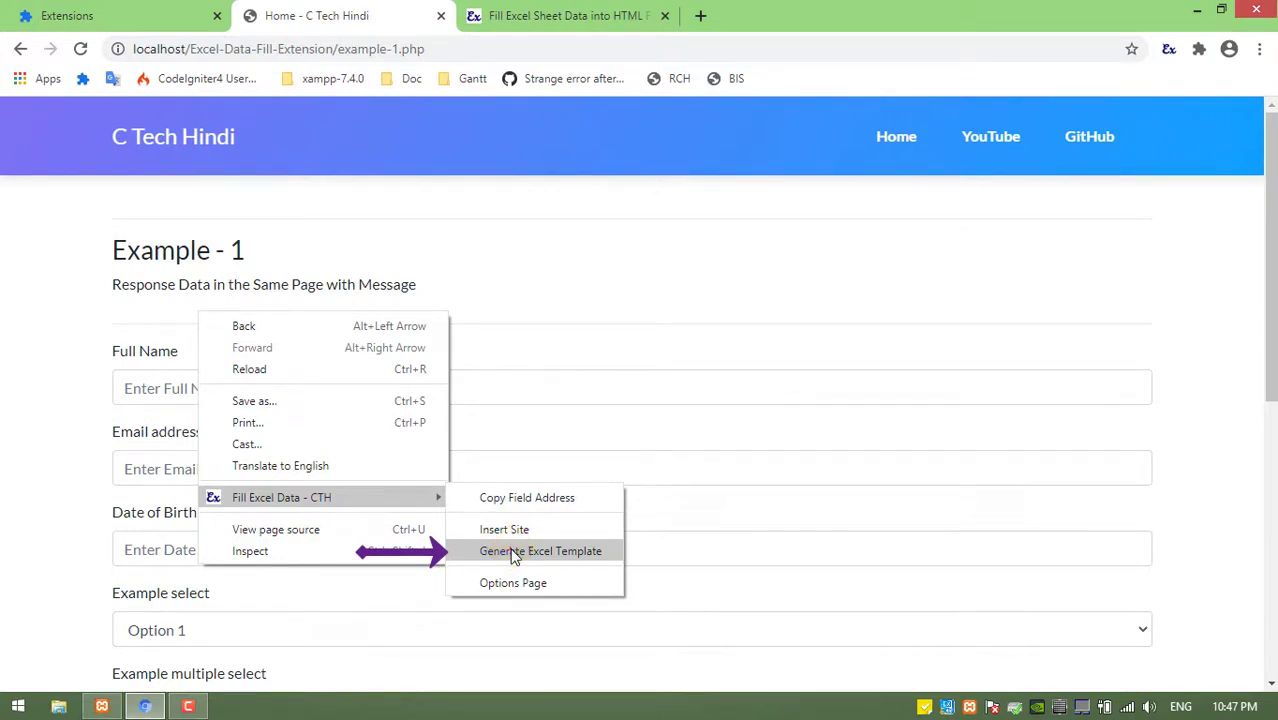
left_click(513, 553)
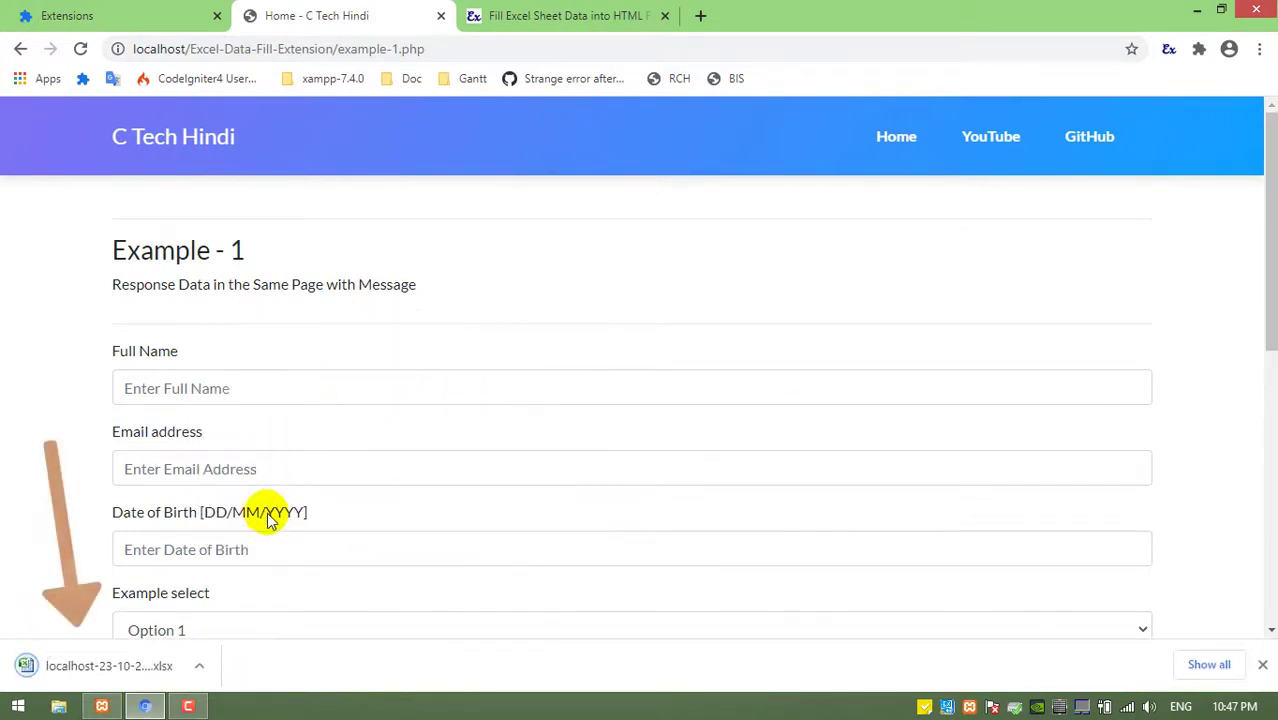
left_click(127, 676)
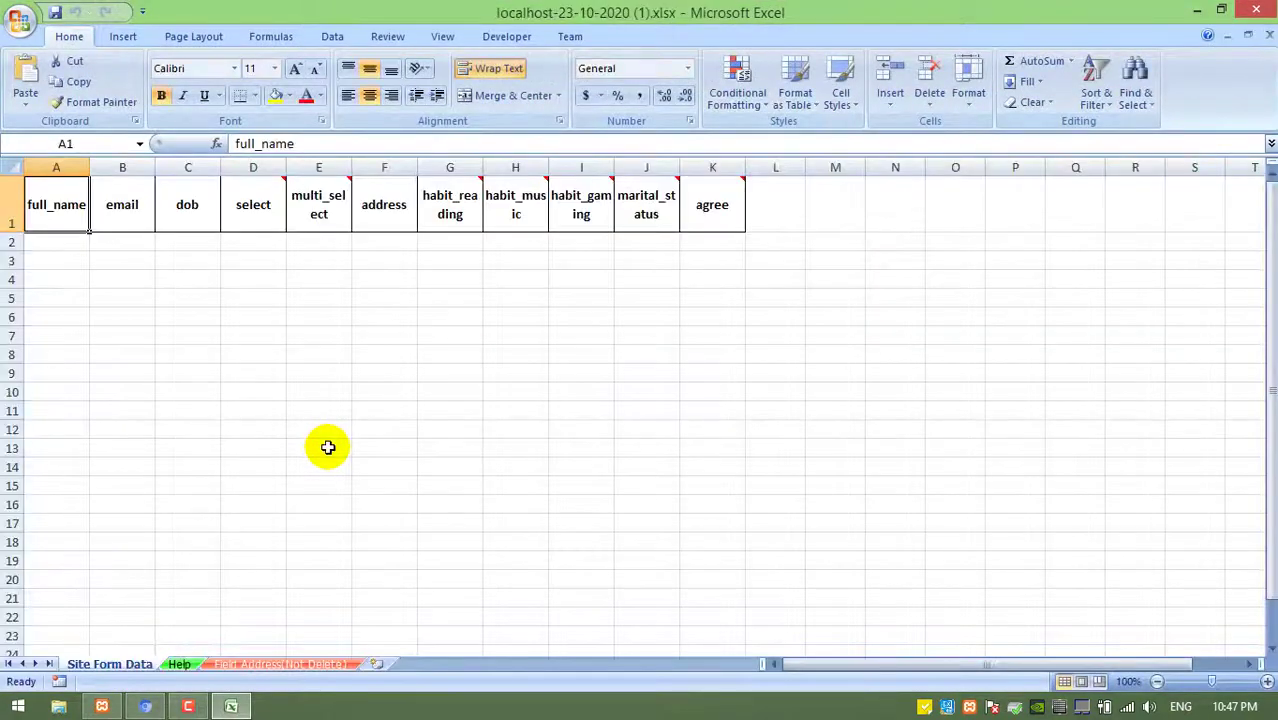
left_click(208, 372)
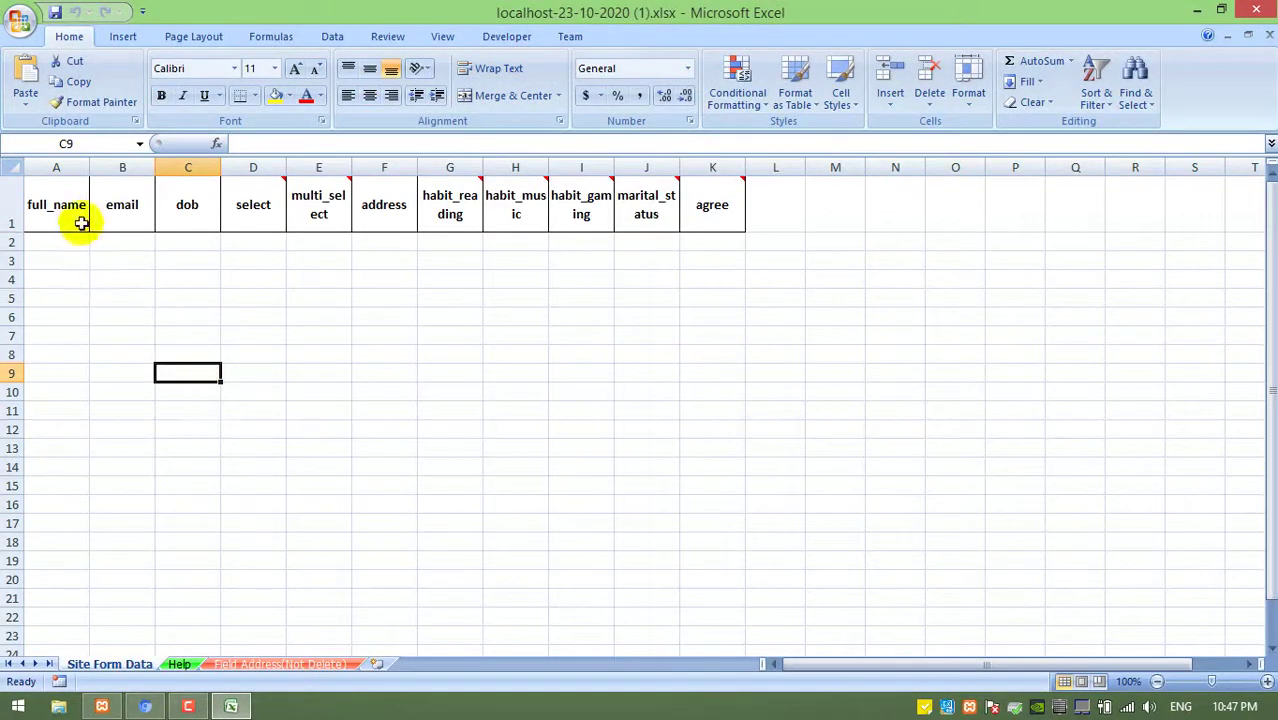
Return to the Example-1 form and focus its Full Name field
left_click(145, 706)
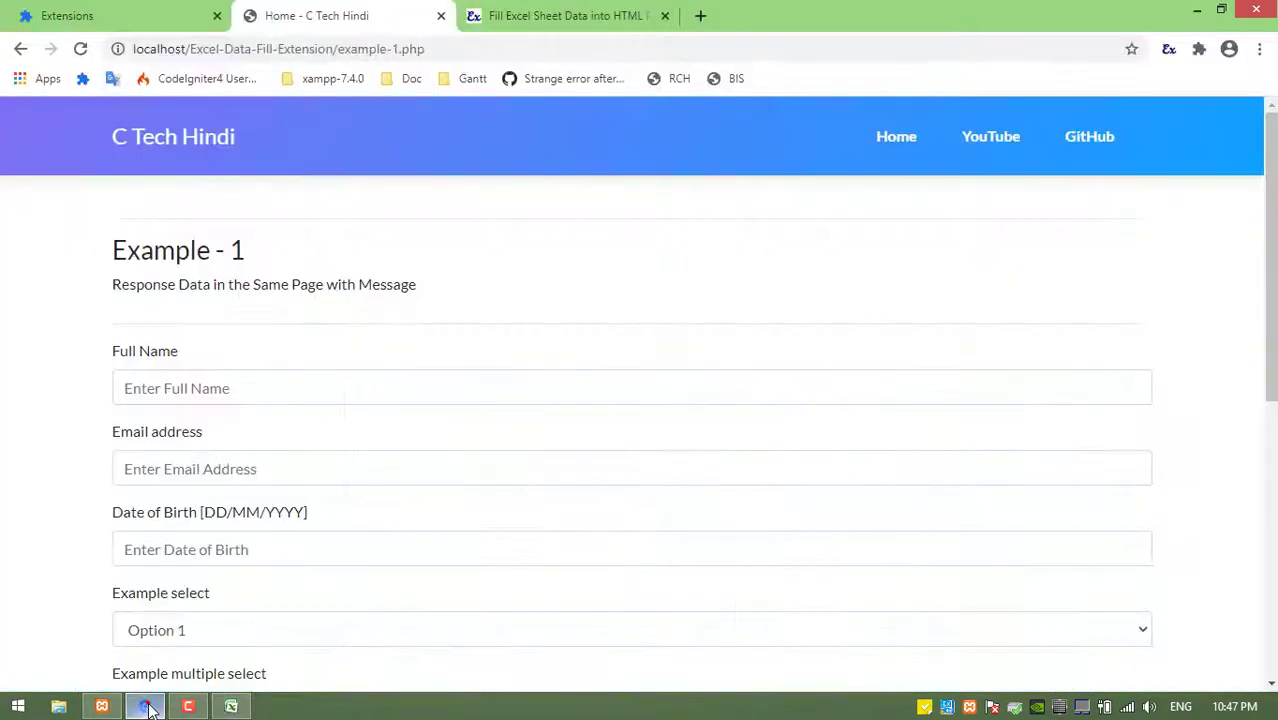
scroll(180, 365, "down", 1)
left_click(177, 294)
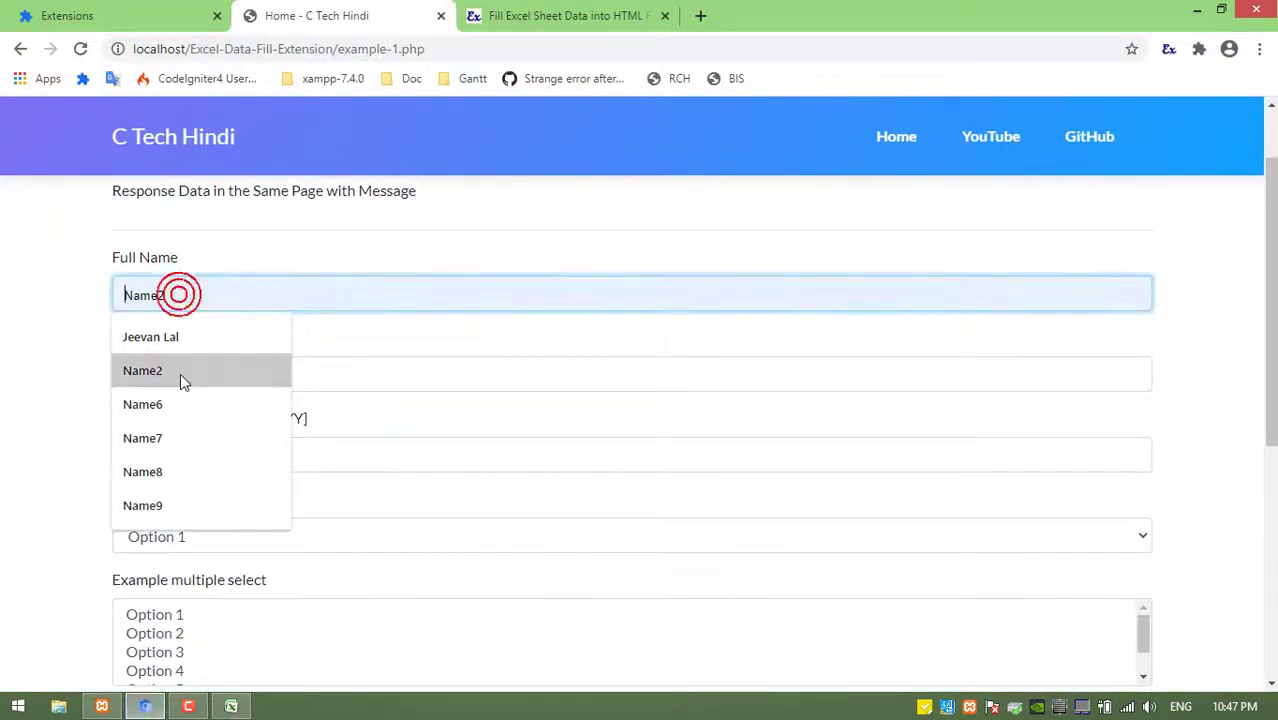
left_click(46, 318)
Restore Excel to a smaller window over the form and select the full_name and dob headers
left_click(231, 706)
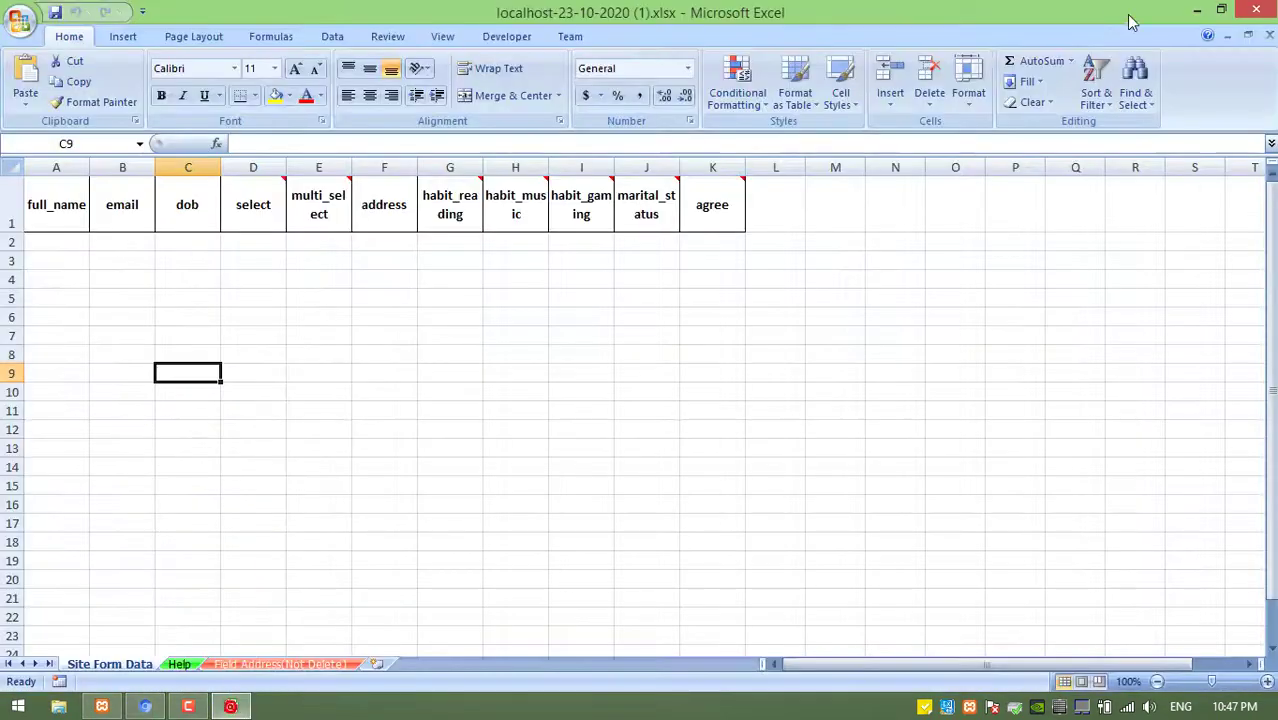
left_click(1220, 10)
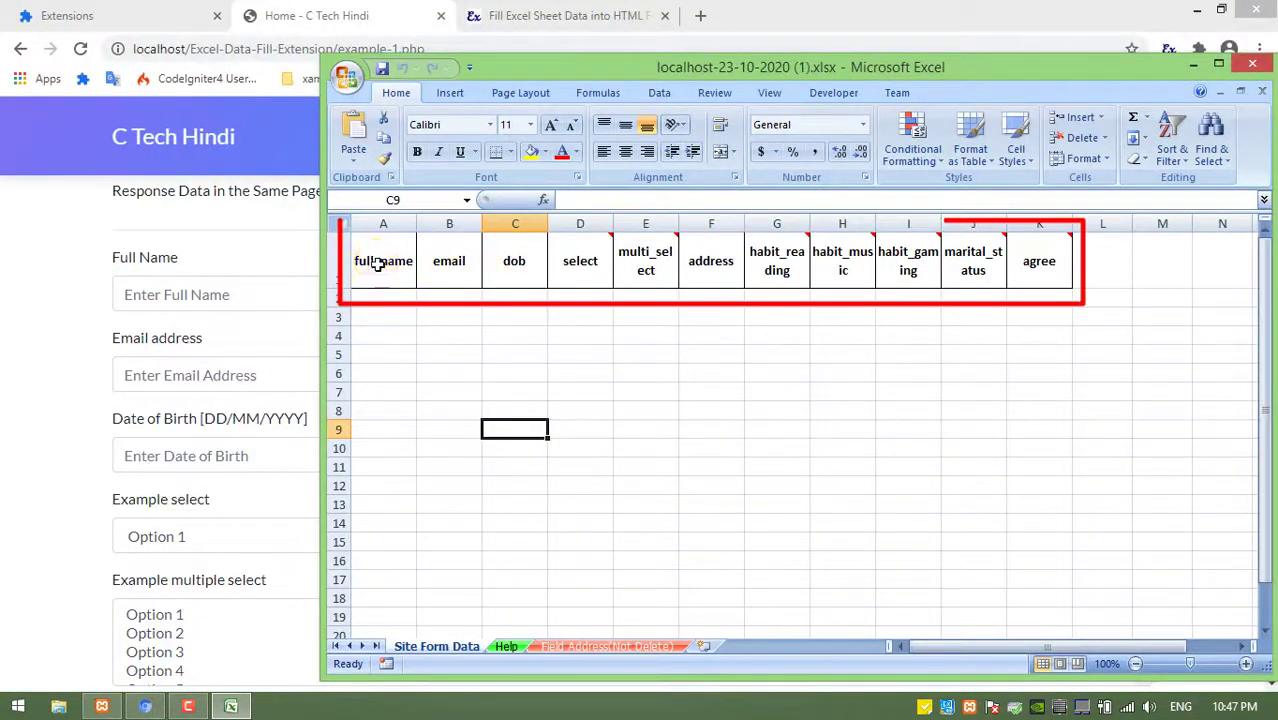
left_click(383, 262)
left_click(514, 262)
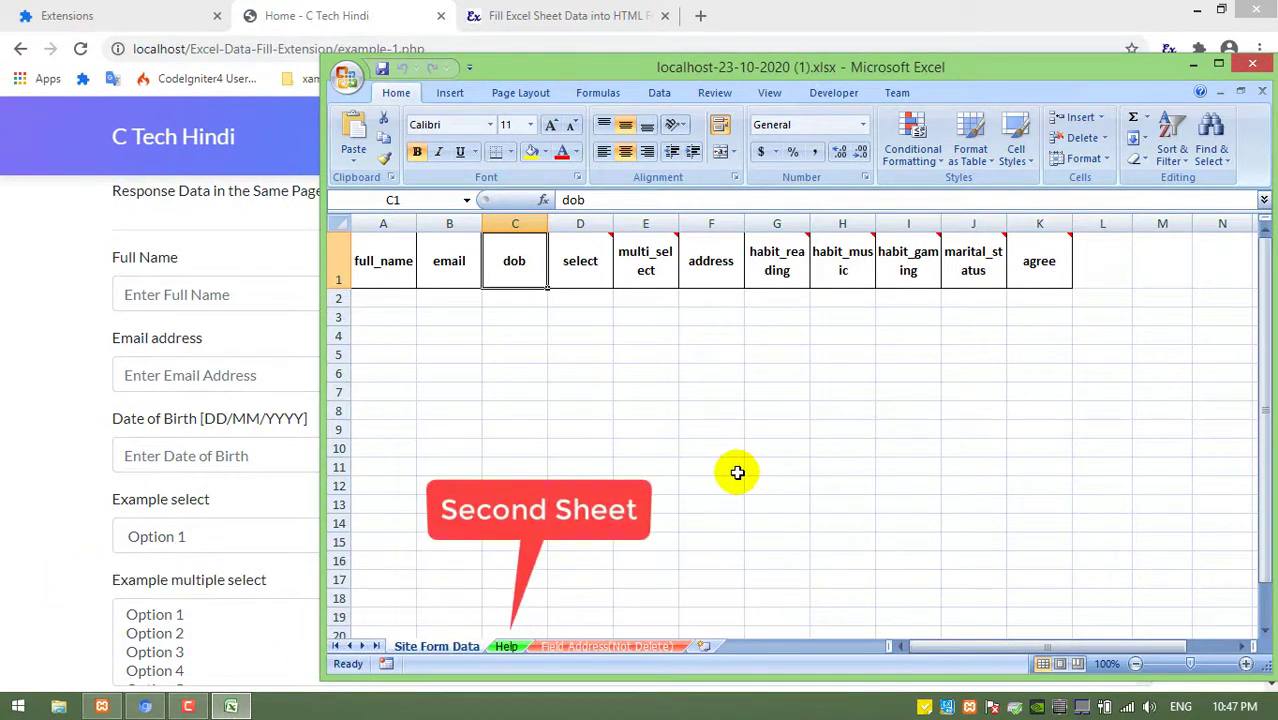
left_click(507, 646)
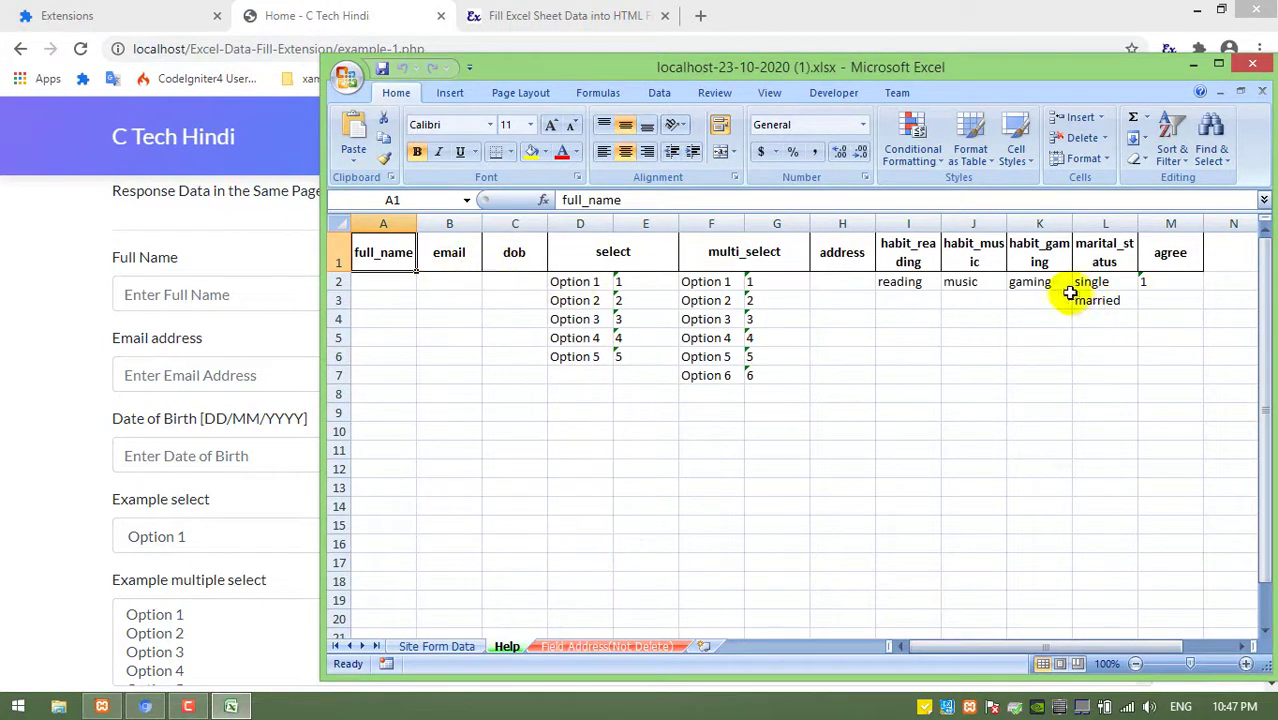
left_click_drag(385, 252, 1161, 405)
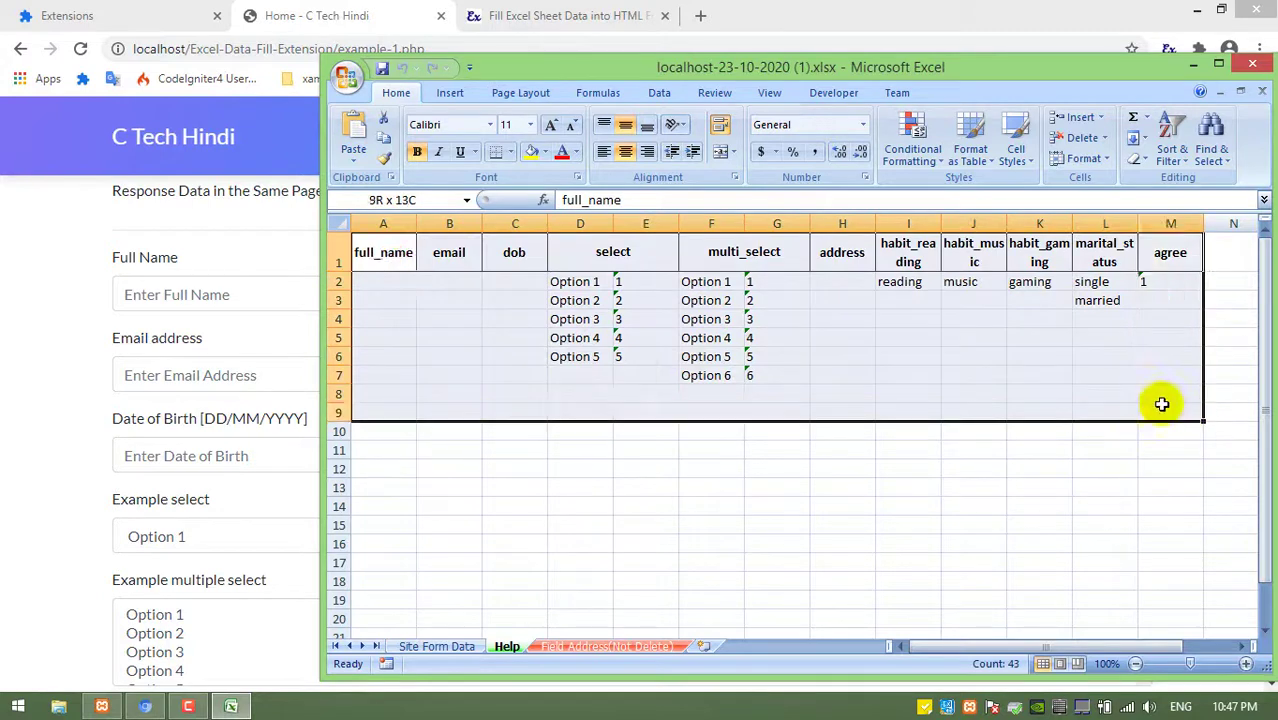
left_click(510, 152)
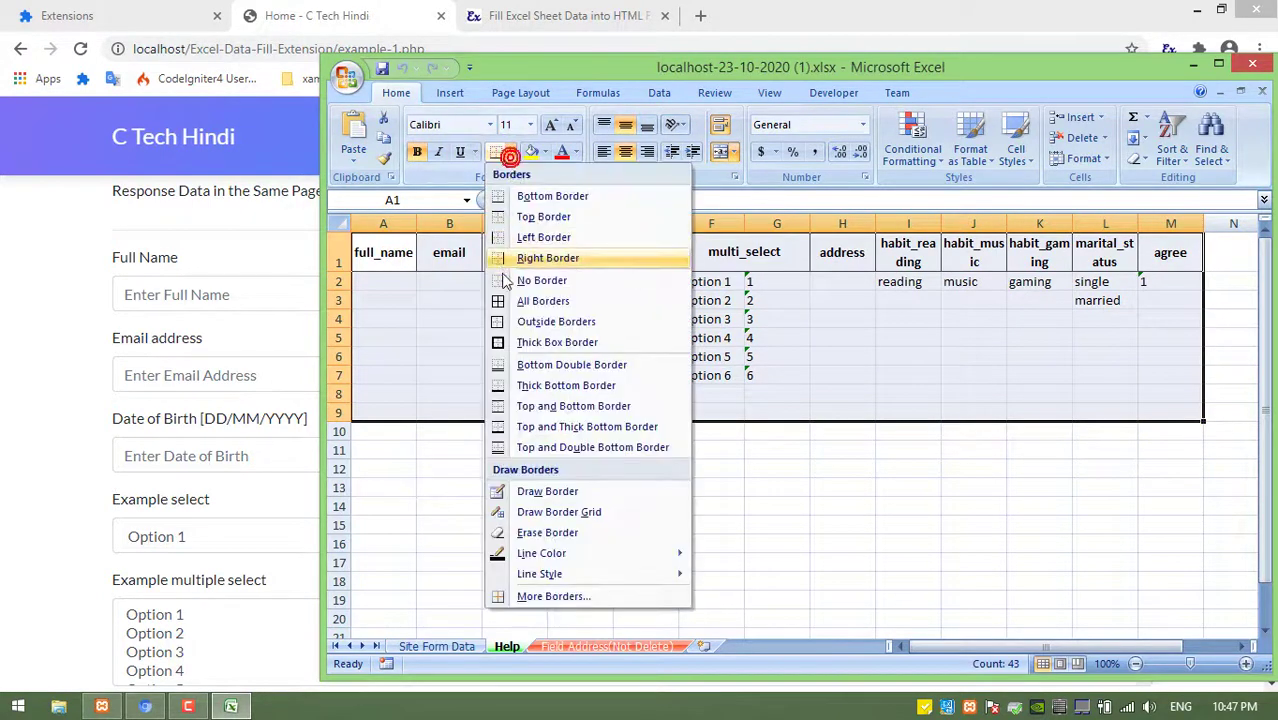
left_click(513, 301)
left_click(590, 300)
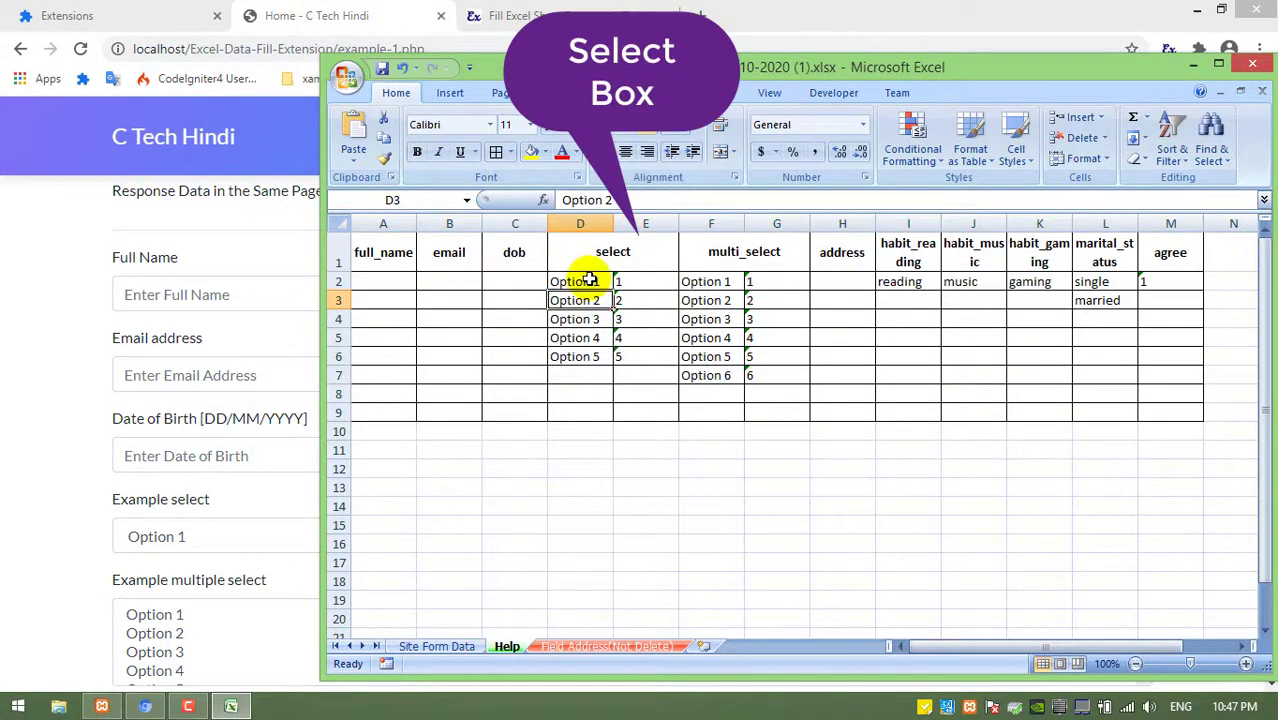
left_click_drag(590, 280, 580, 356)
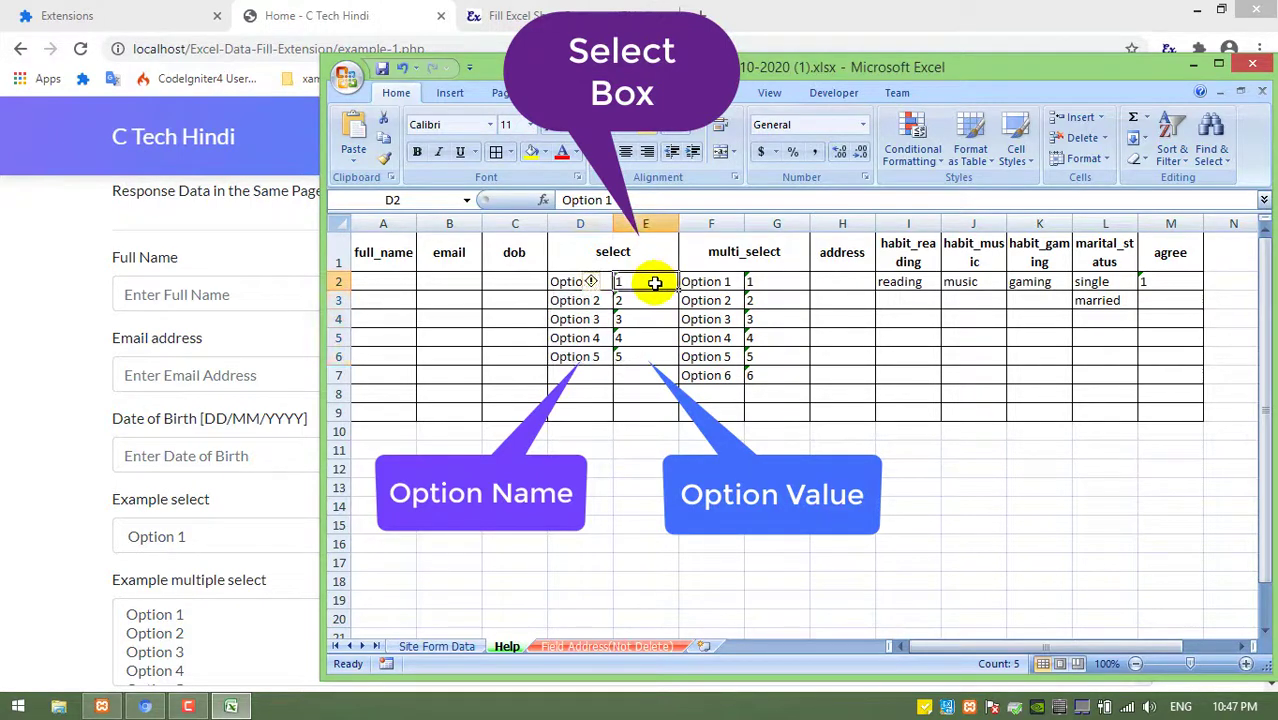
left_click_drag(655, 281, 655, 337)
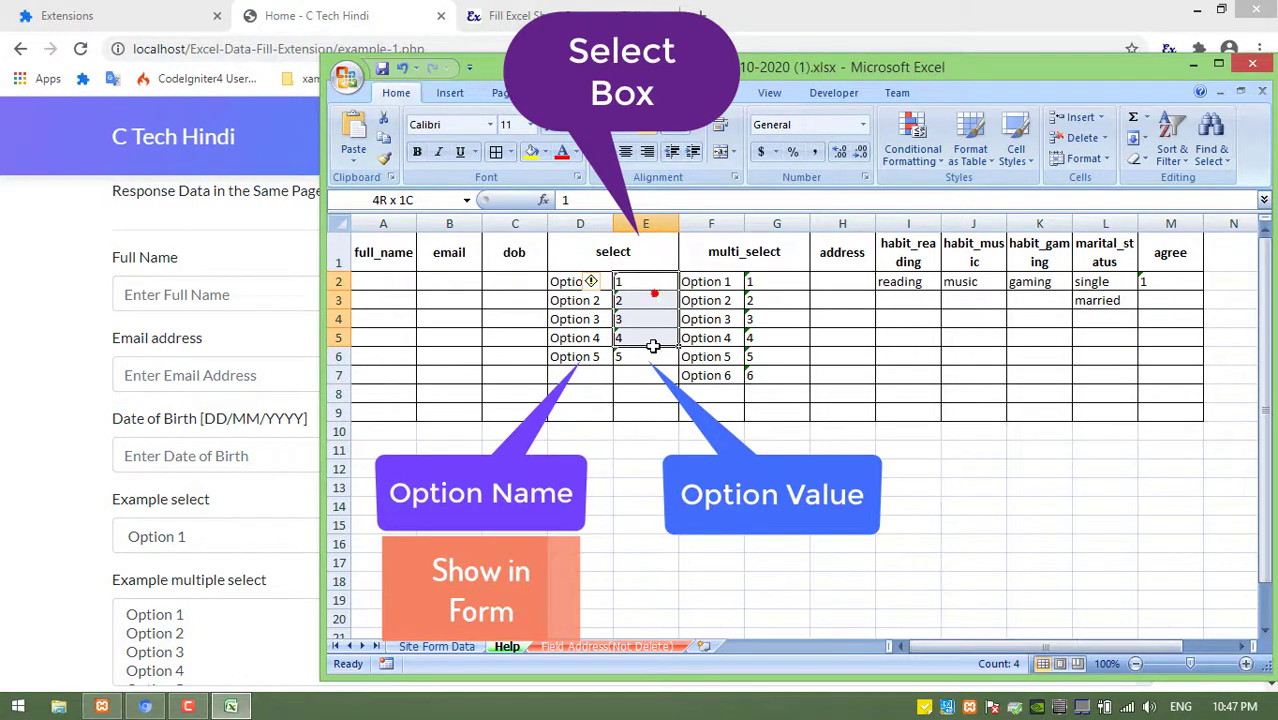
left_click_drag(652, 345, 652, 349)
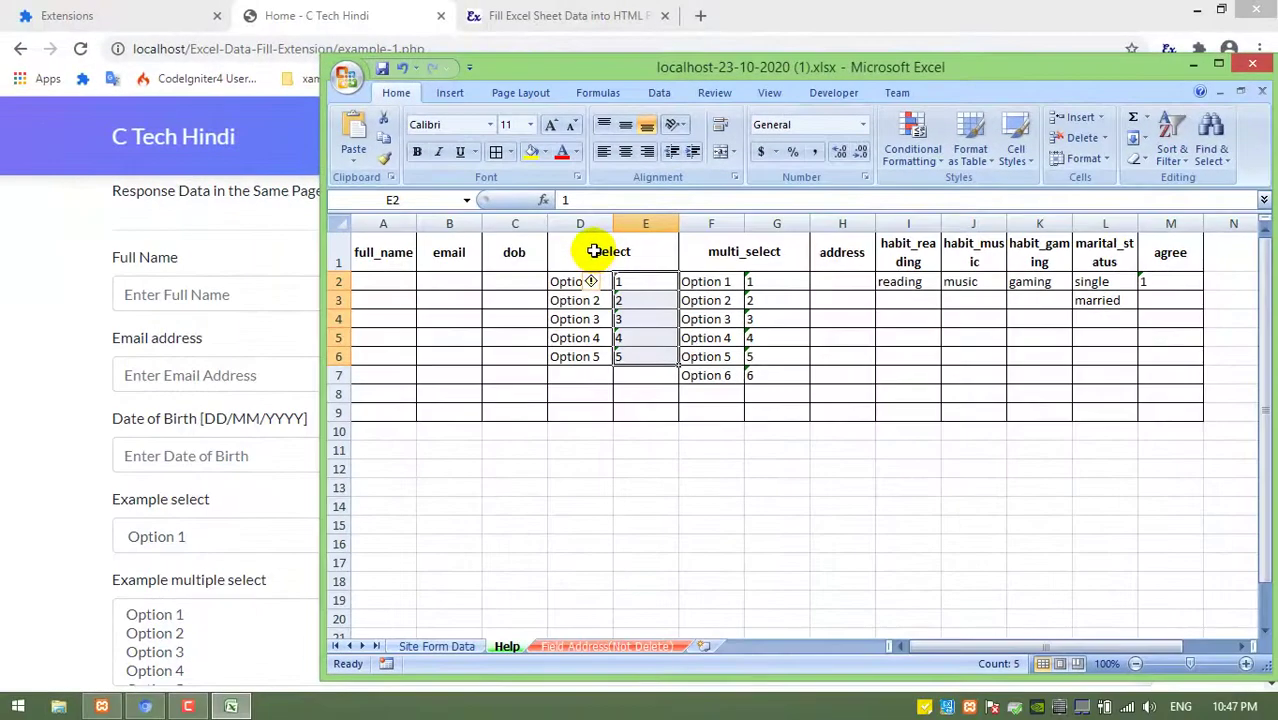
mouse_move(899, 281)
left_mouse_down()
mouse_move(1040, 281)
mouse_move(1090, 300)
left_mouse_up()
left_click(60, 512)
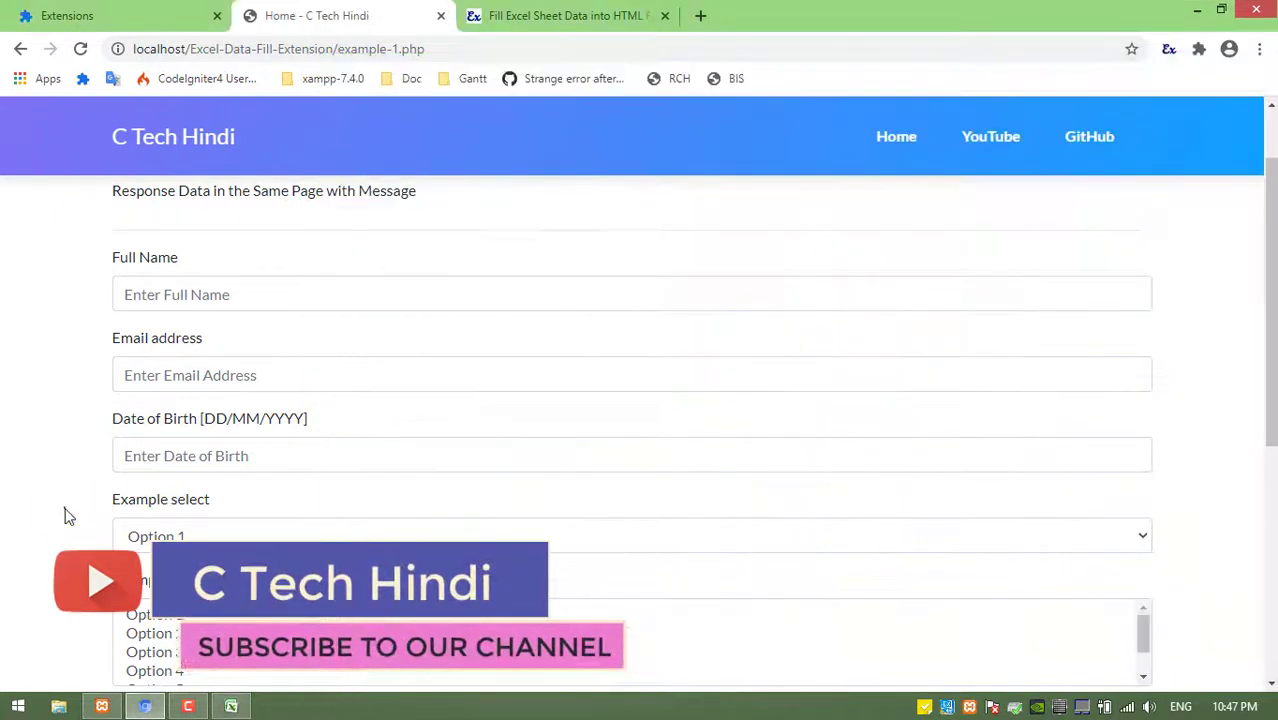
scroll(63, 510, "down", 5)
left_click(231, 706)
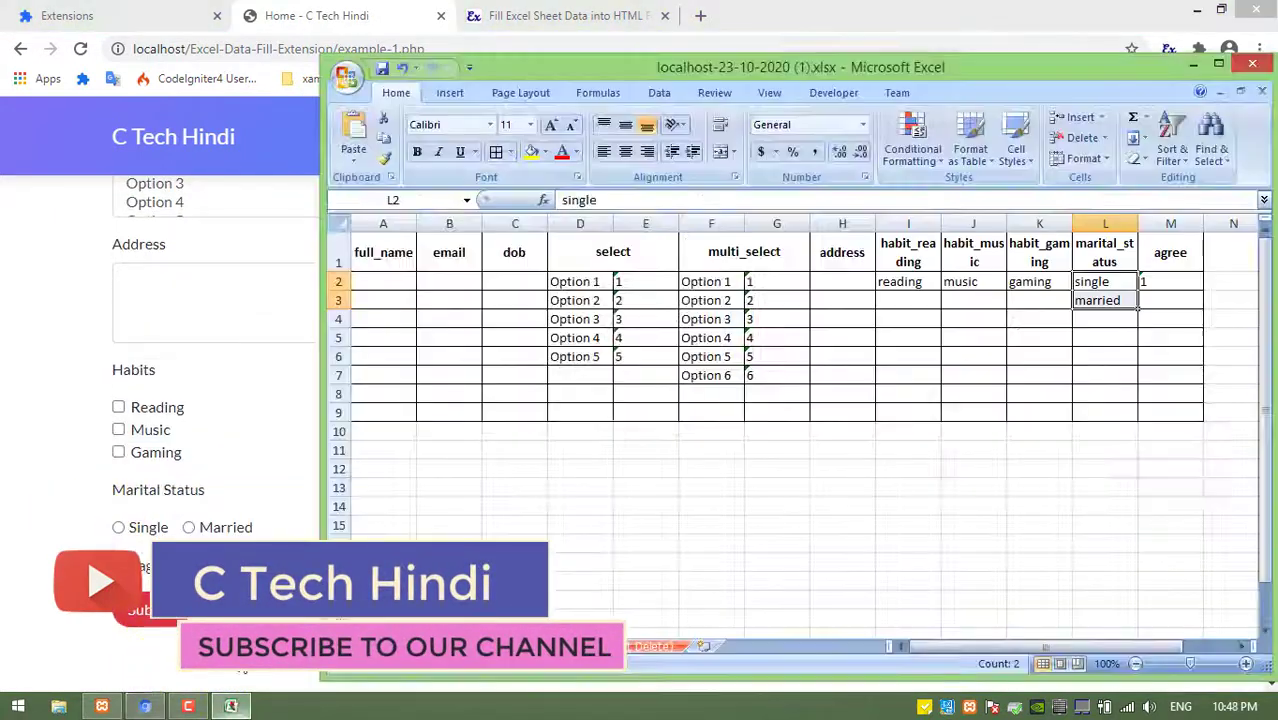
left_click(1163, 284)
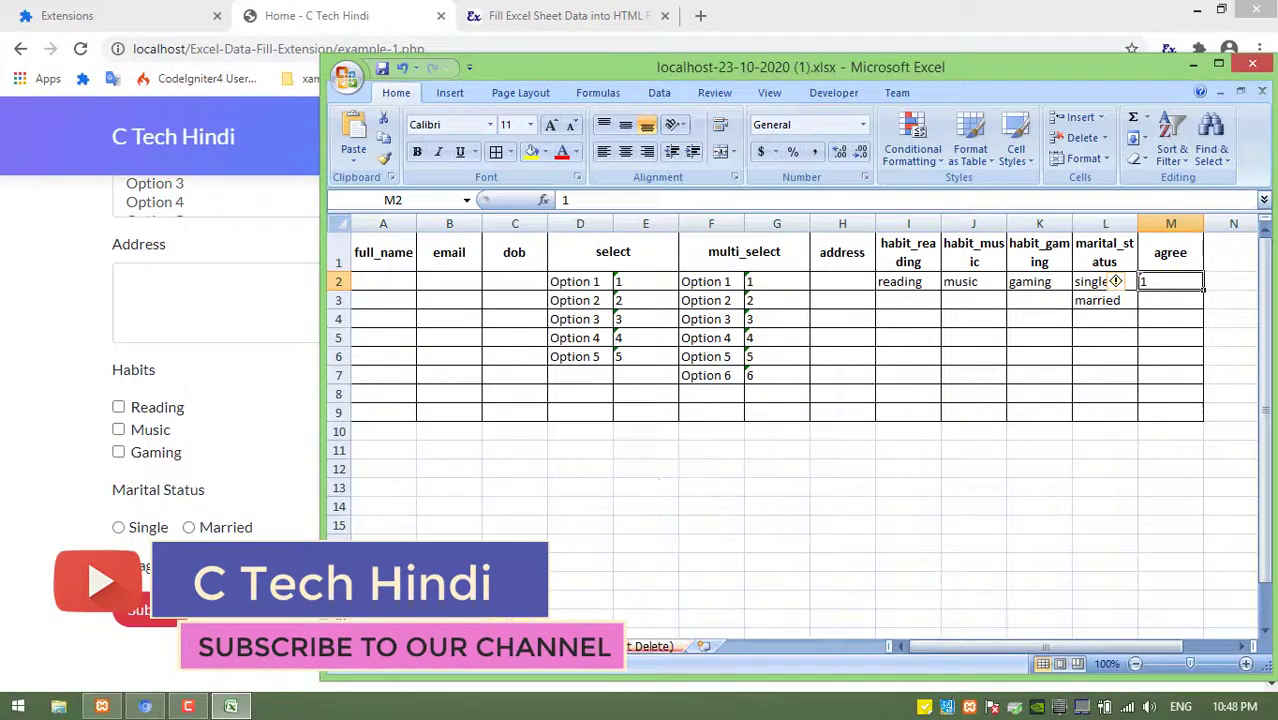
Review the column E selector entries and the agree id on the Field Address(Not Delete) sheet
left_click(648, 647)
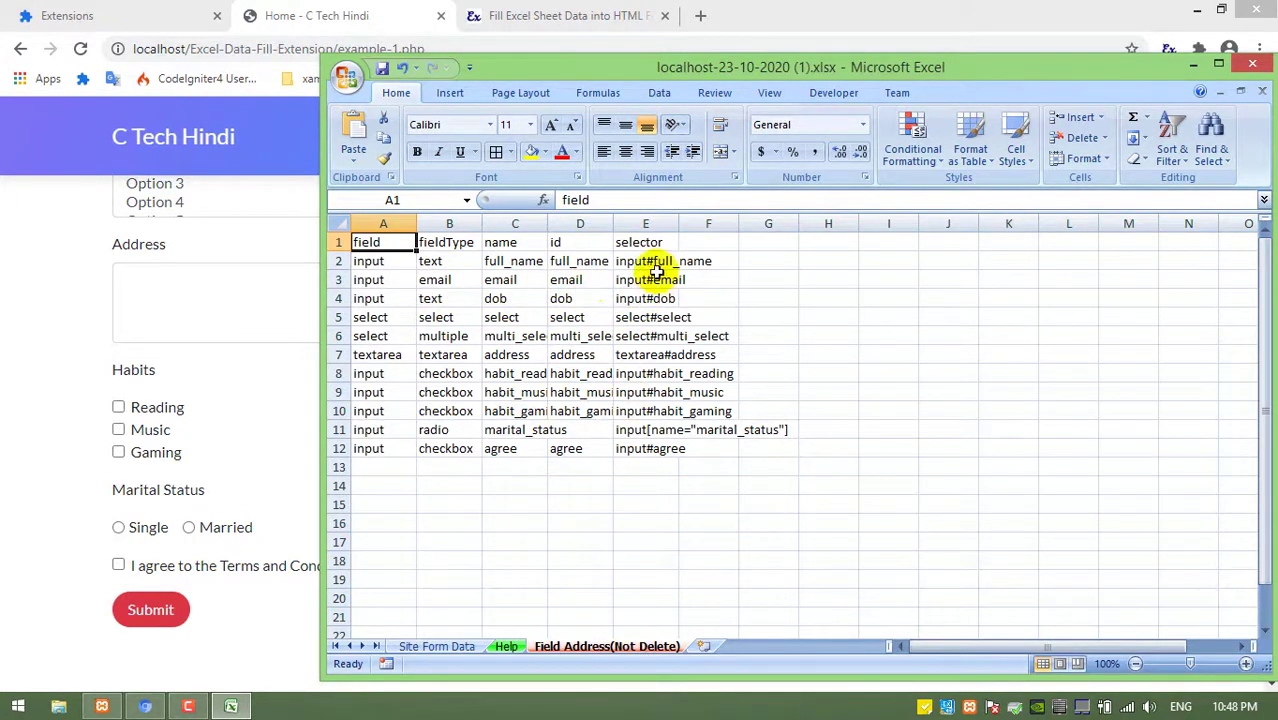
left_click_drag(645, 242, 645, 448)
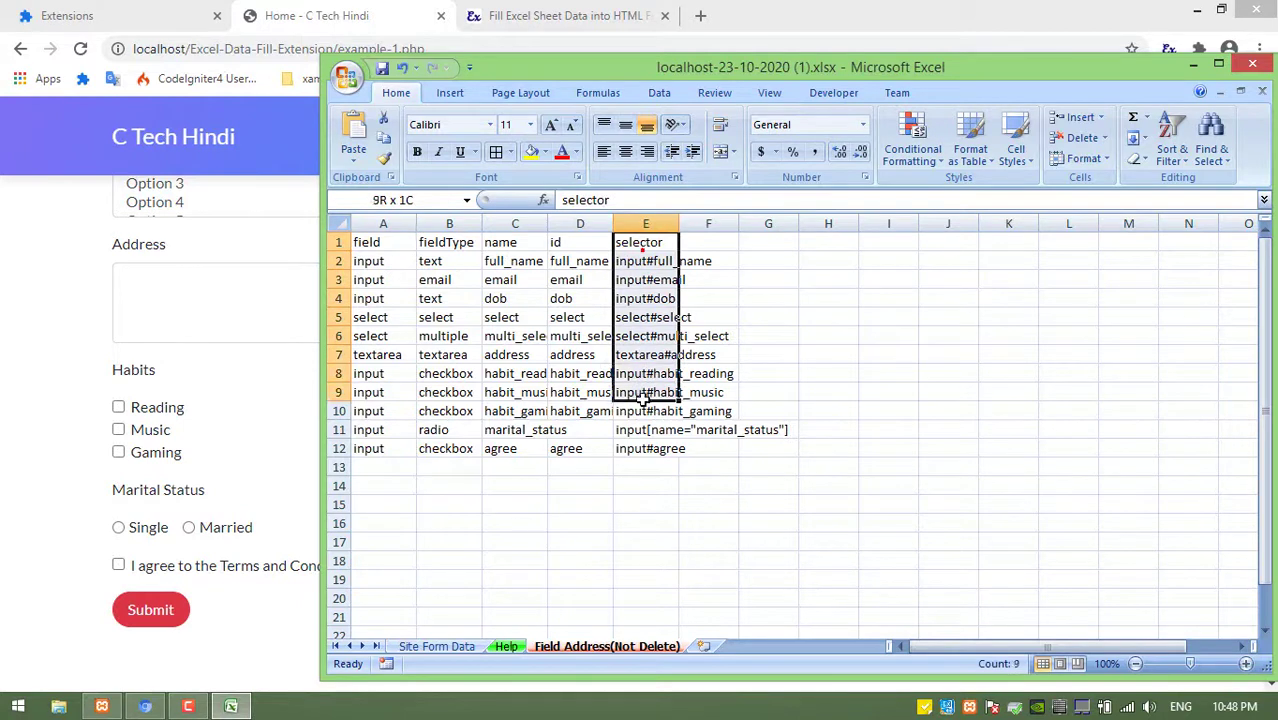
left_click(591, 451)
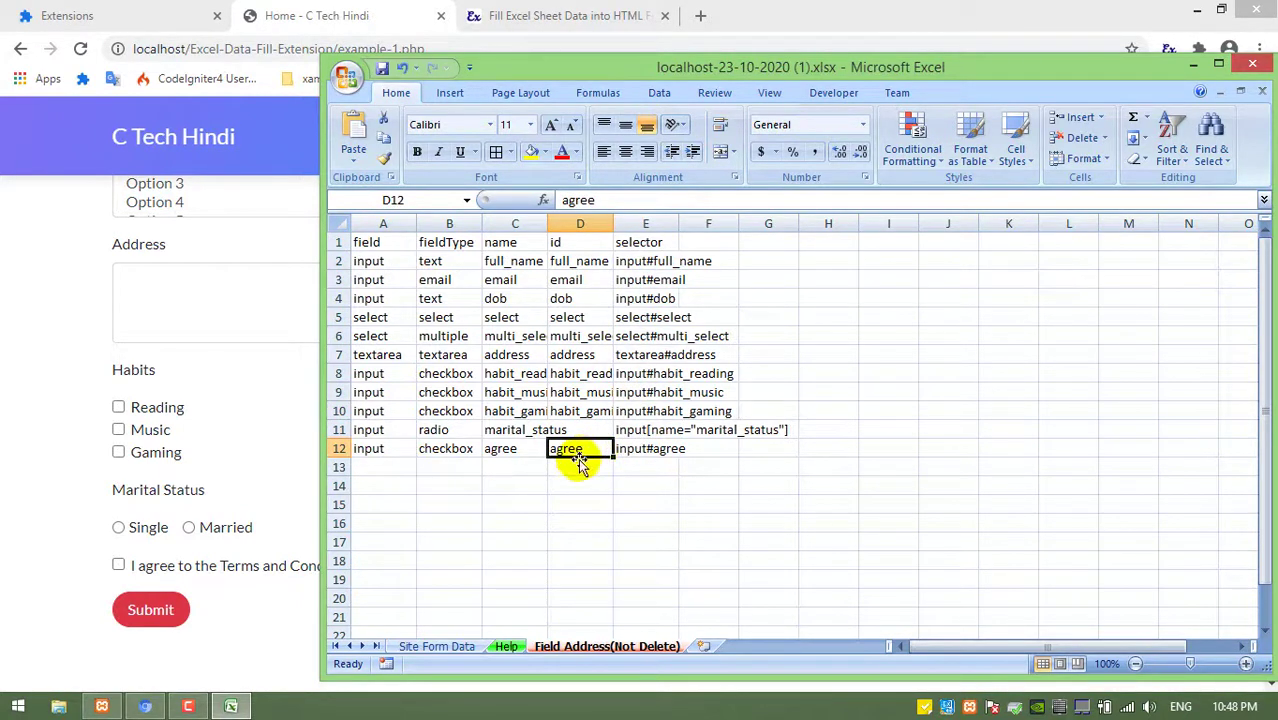
left_click(559, 542)
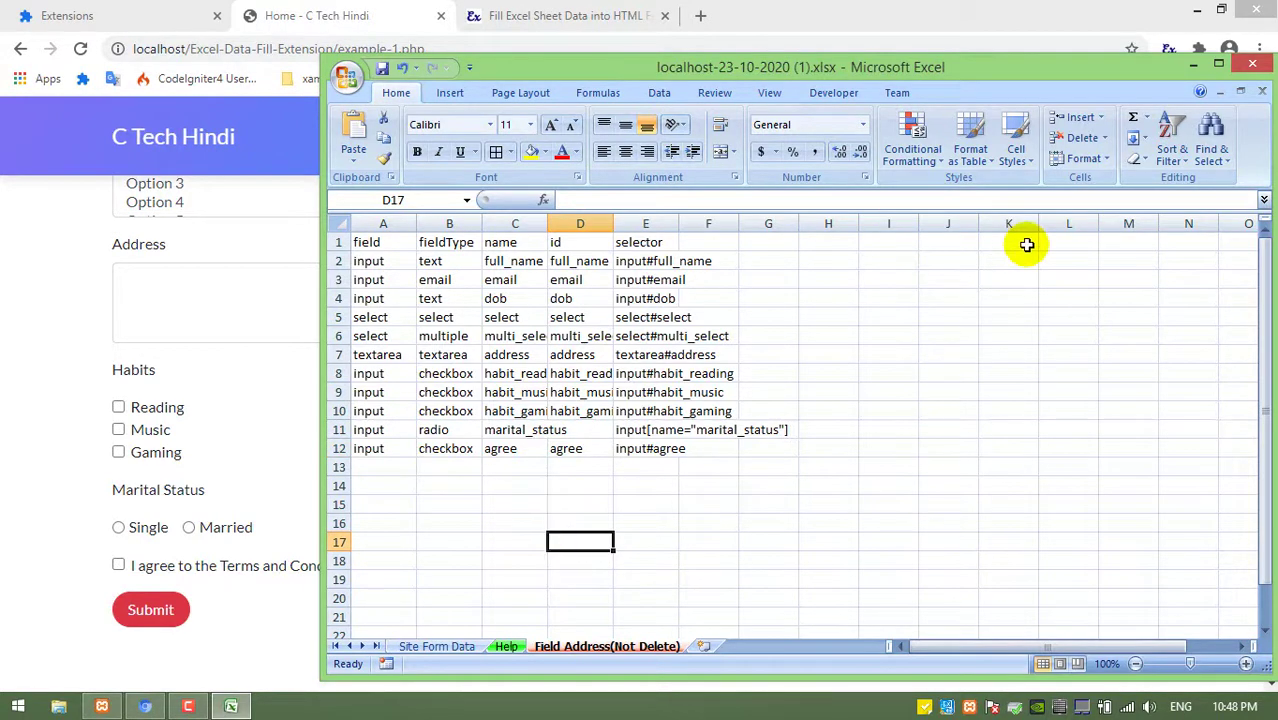
Close Excel without saving and return to the extension's options page
left_click(1252, 63)
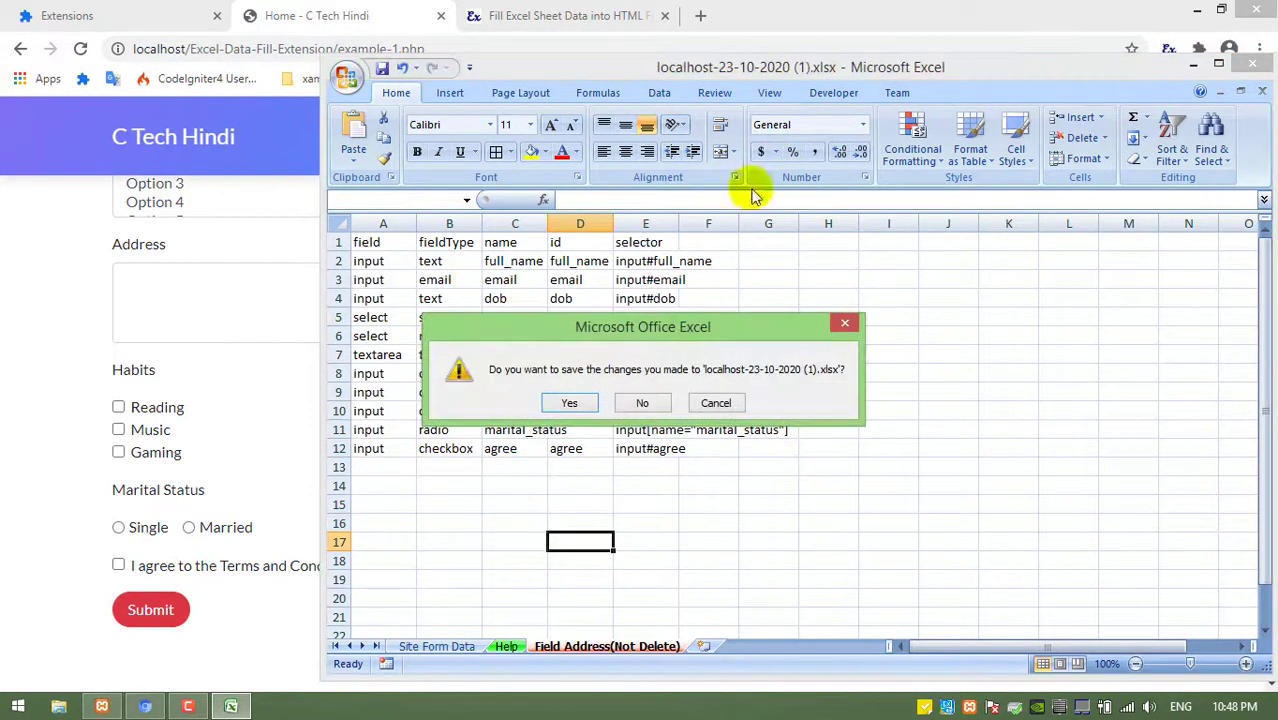
left_click(641, 401)
left_click(500, 15)
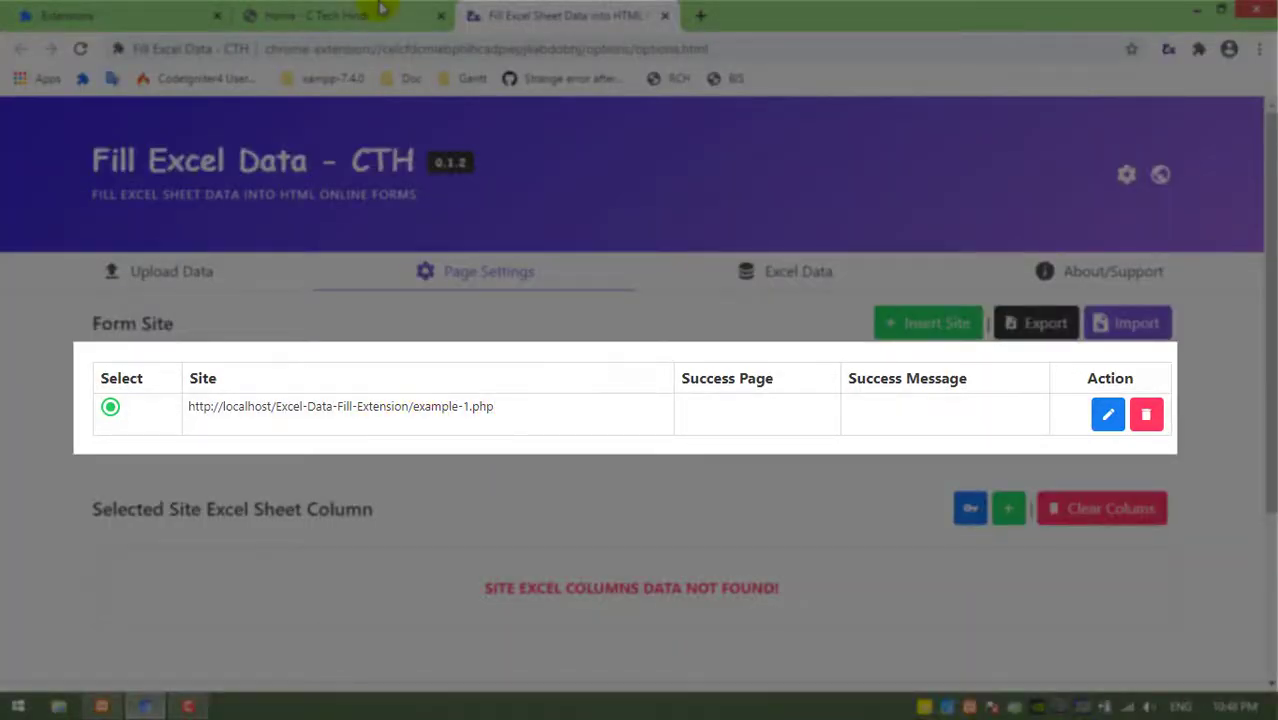
Open the extension's Upload Data section, start choosing an Excel file, and bring up File Explorer
left_click(383, 10)
left_click(545, 10)
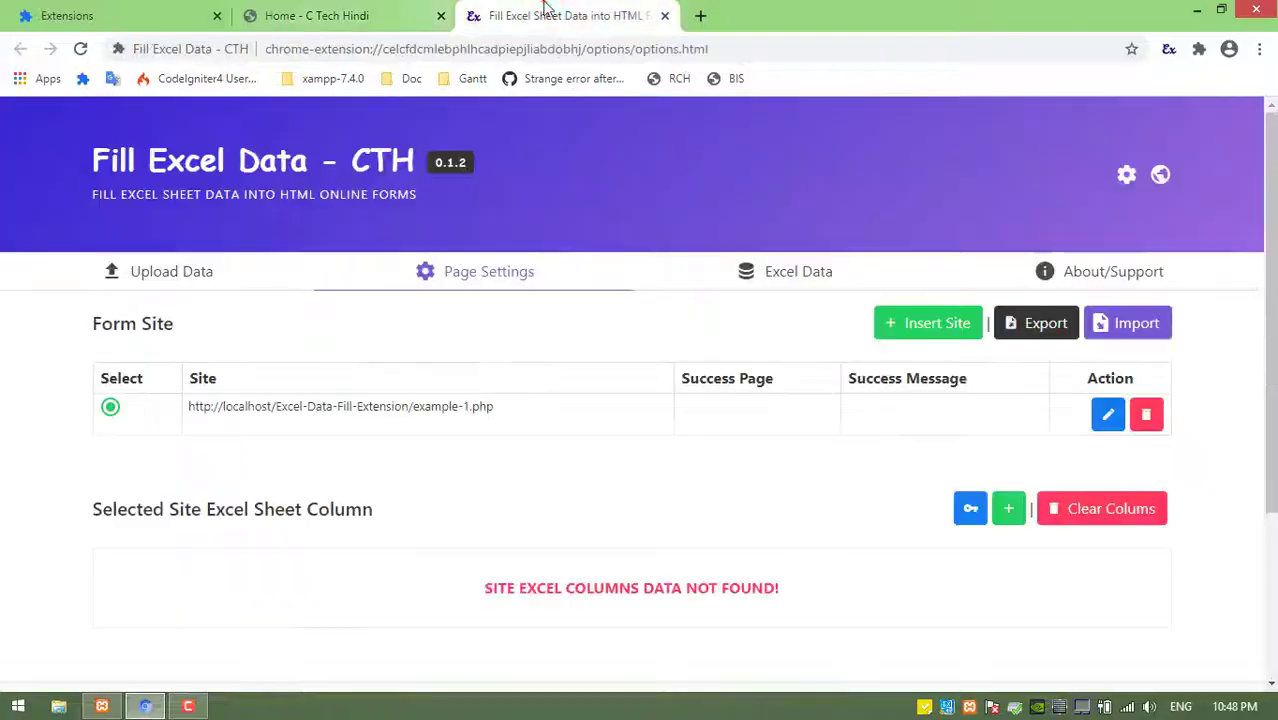
left_click(214, 273)
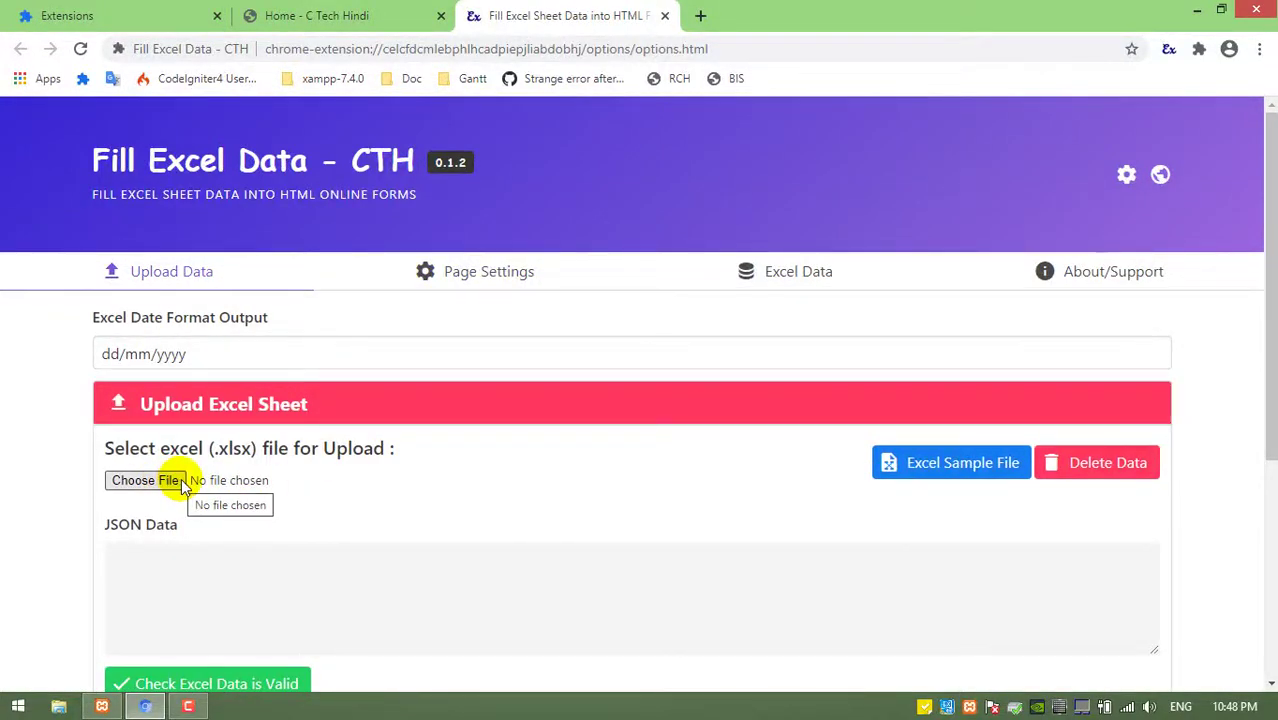
left_click(183, 484)
left_click(76, 709)
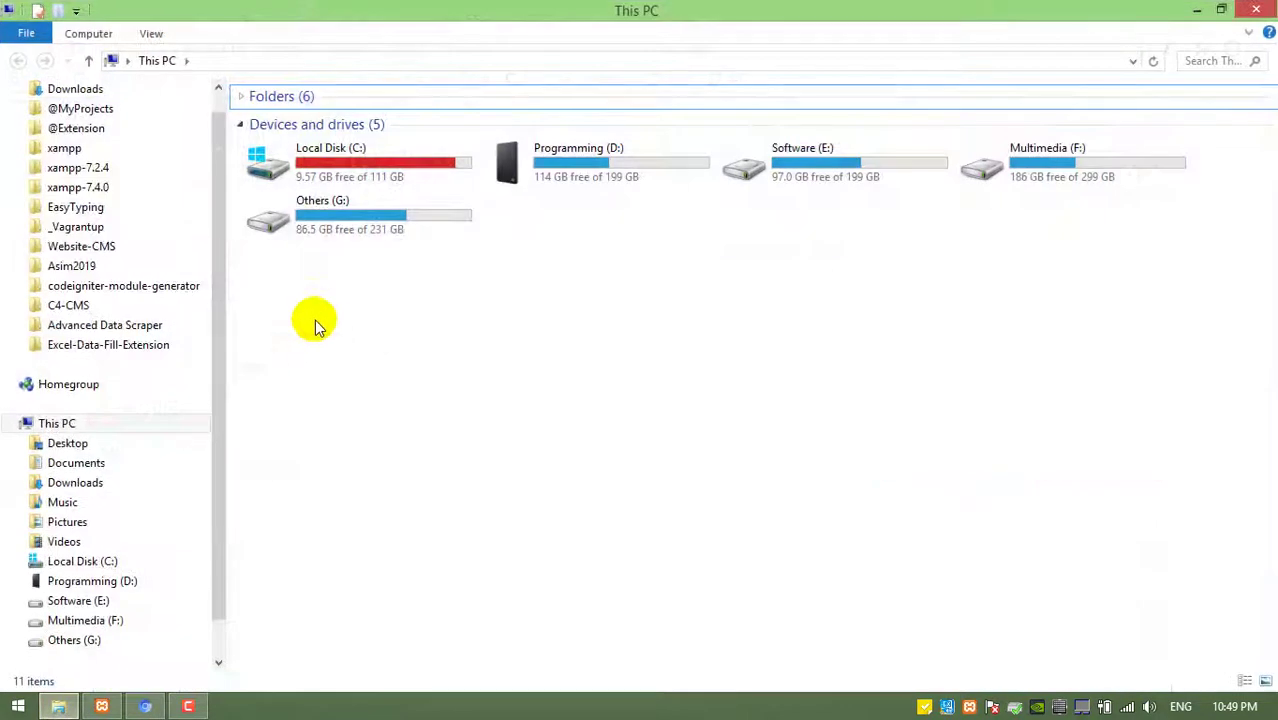
Open localhost-23-10-2020 (1).xlsx from Downloads, glance at the form page, and return to Excel
left_click(75, 89)
double_click(320, 372)
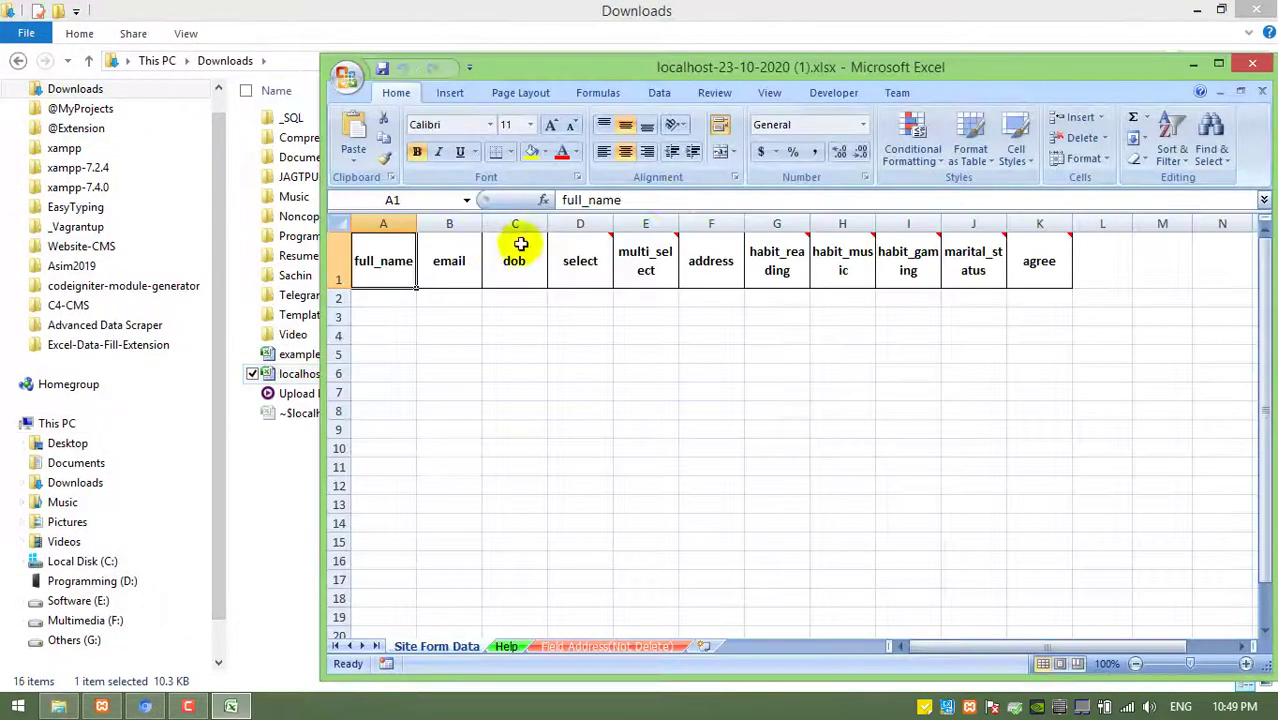
left_click(145, 707)
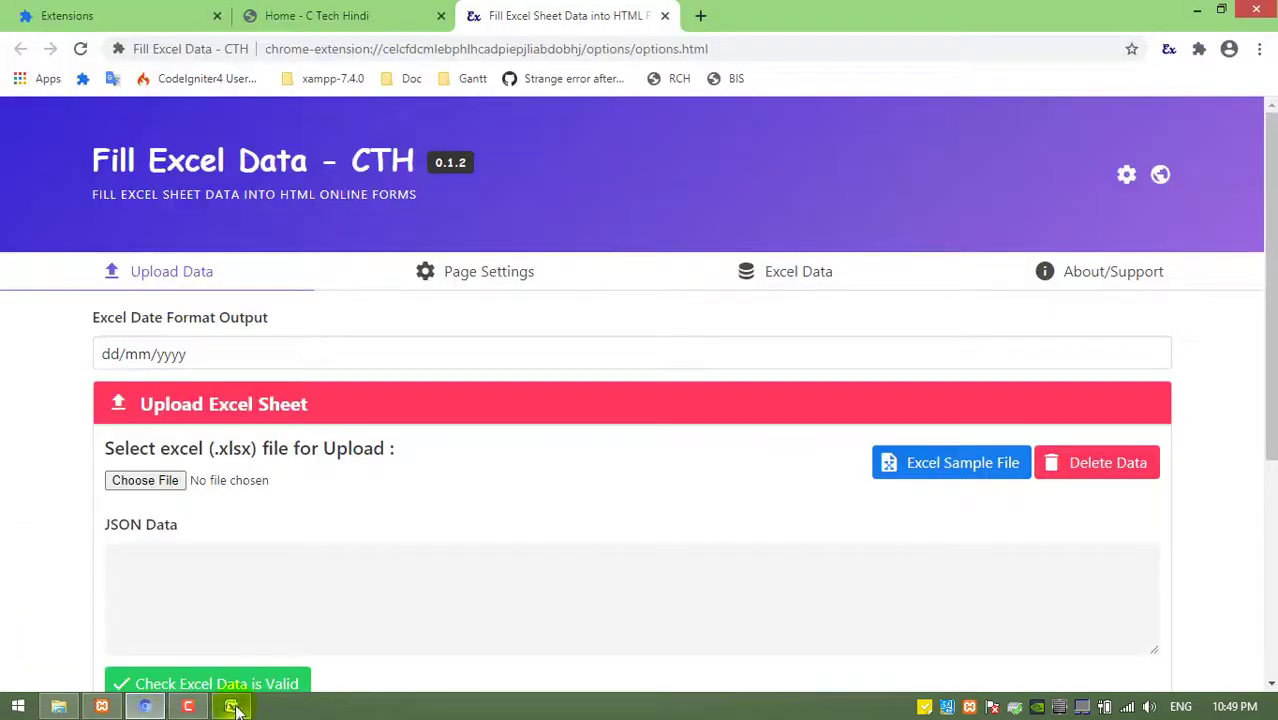
key("ctrl+shift+Tab")
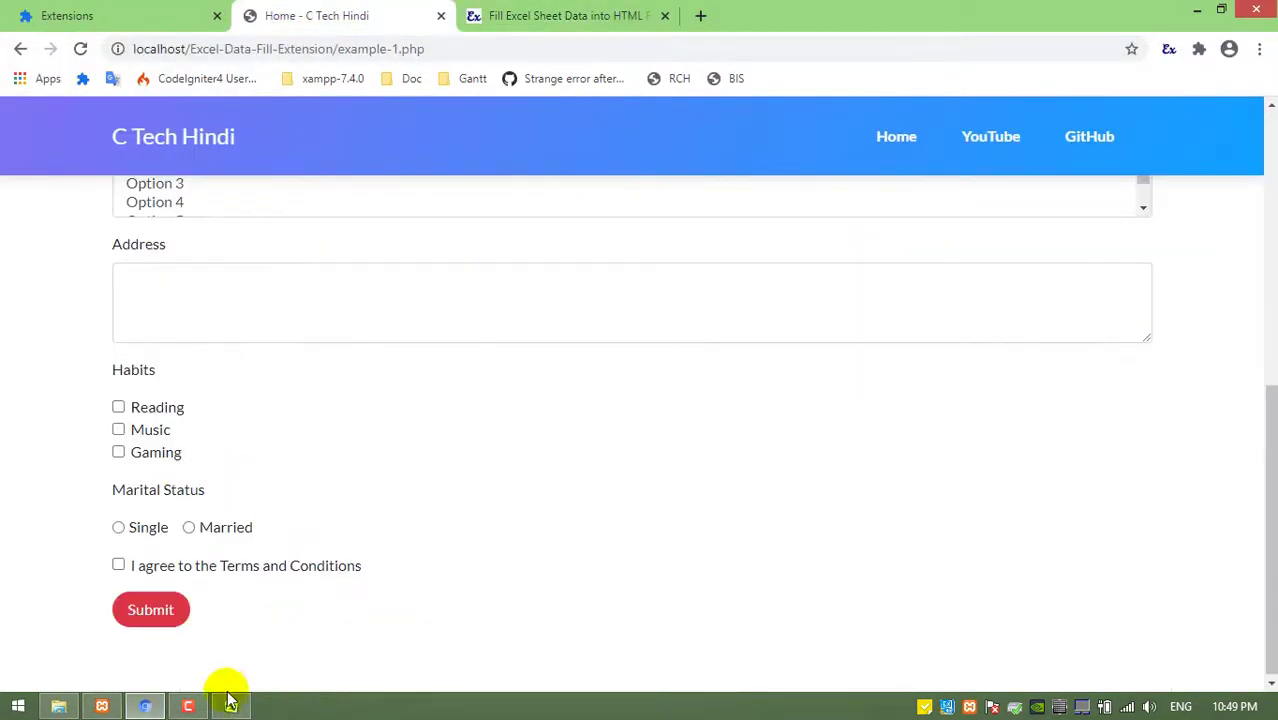
left_click(231, 707)
Enter Name 1, email.com, dob 01/02/2001 and select 1 in row 2, widening column C
left_click(385, 299)
type("N")
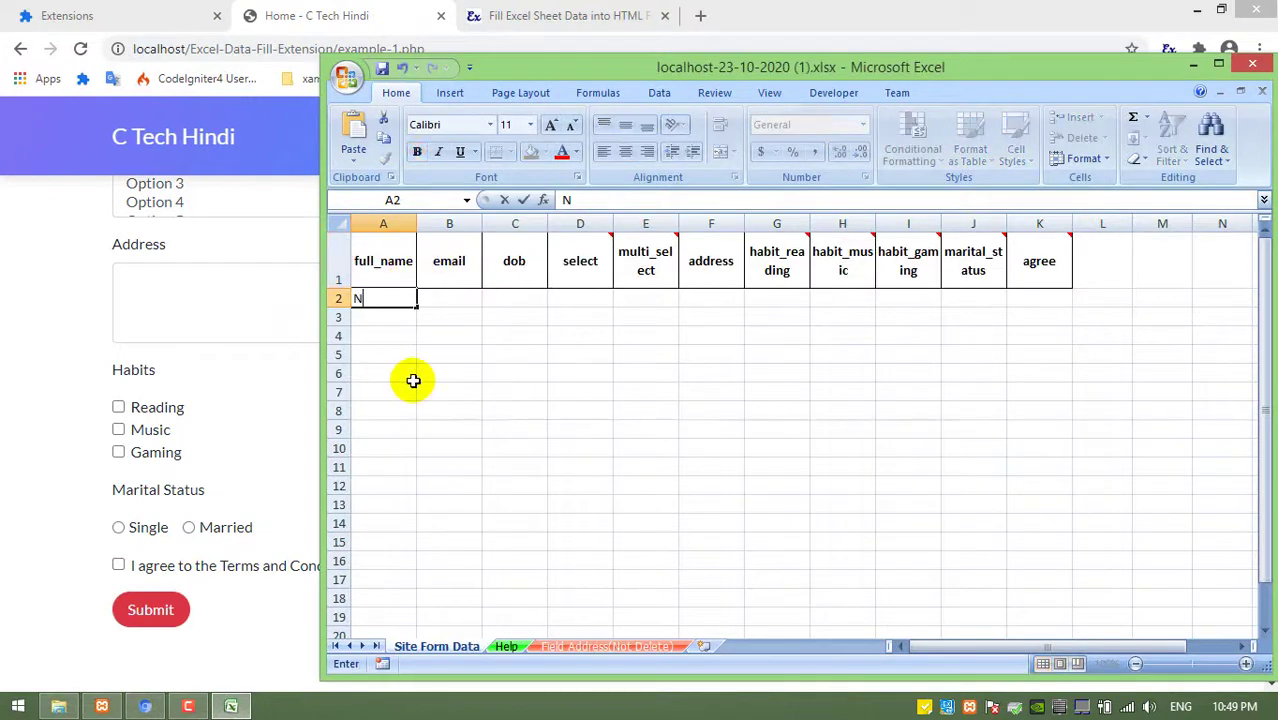
type("ame 1")
key("Tab")
type("email")
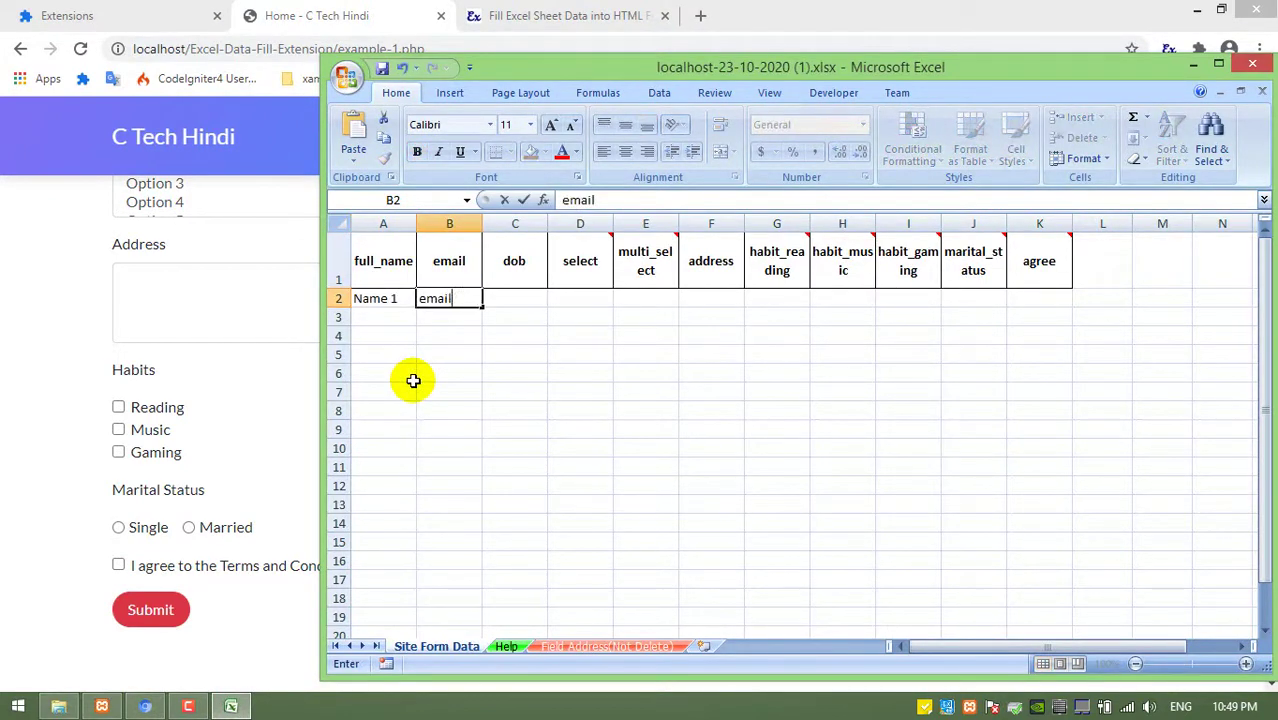
type(".com")
key("Tab")
type("01/02/200")
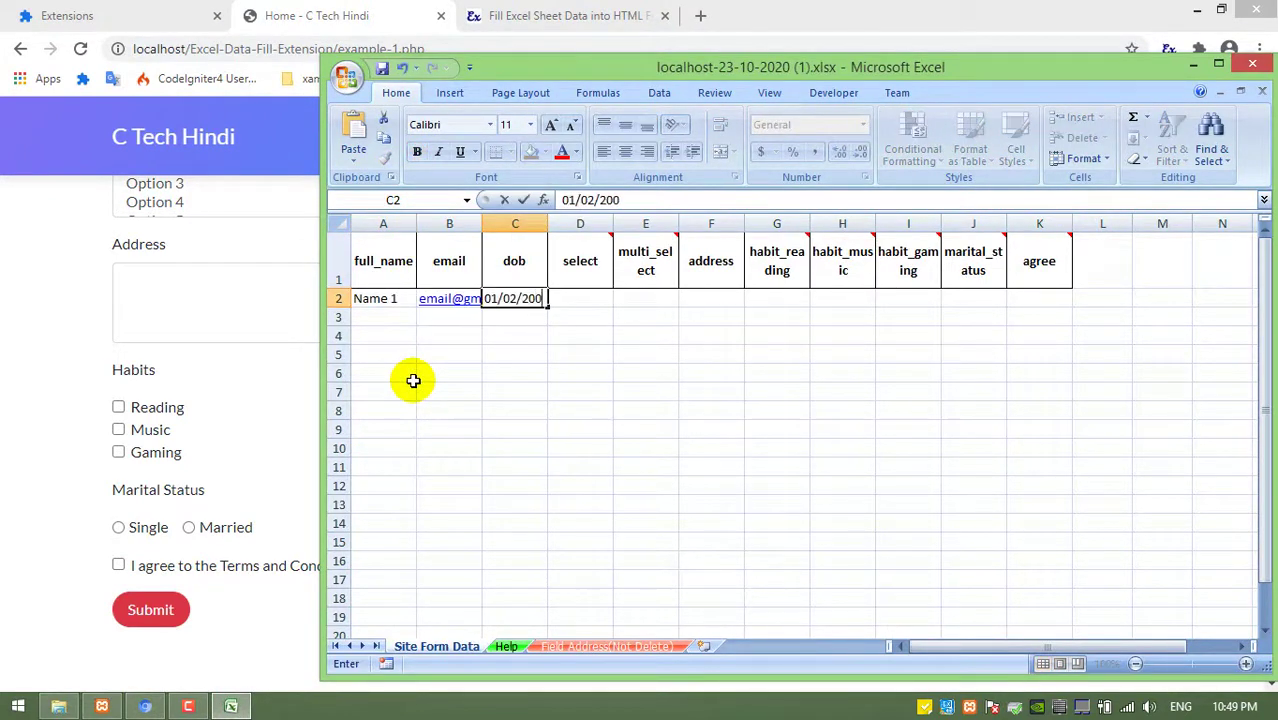
type("1")
key("Tab")
left_click_drag(548, 218, 563, 218)
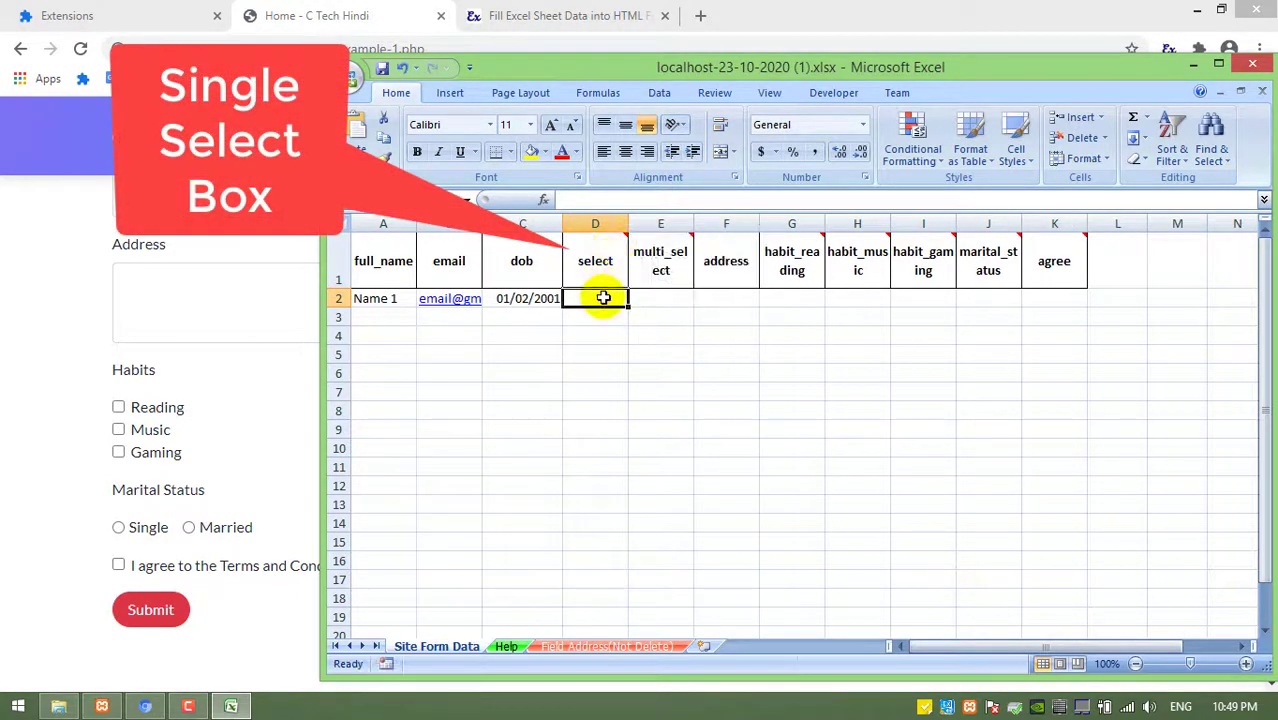
type("1")
Add multi_select 1,2,3, address India and habit reading to row 2
key("Tab")
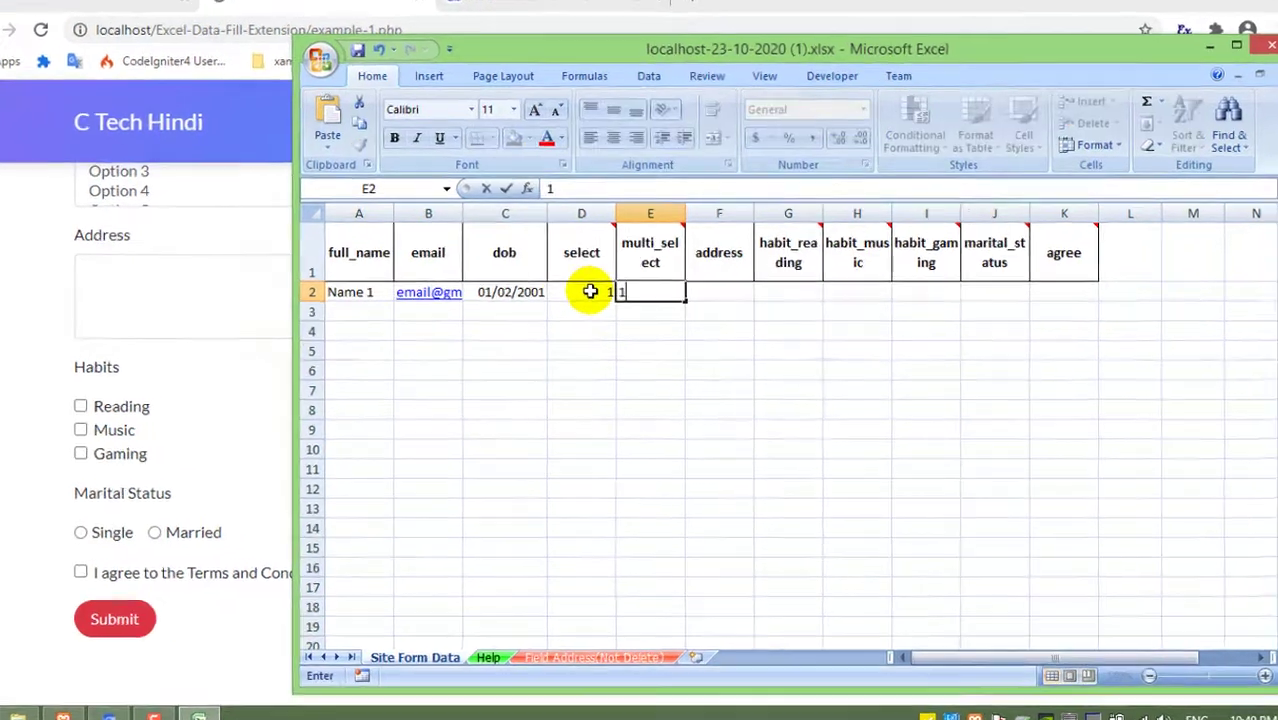
type("1,2,3")
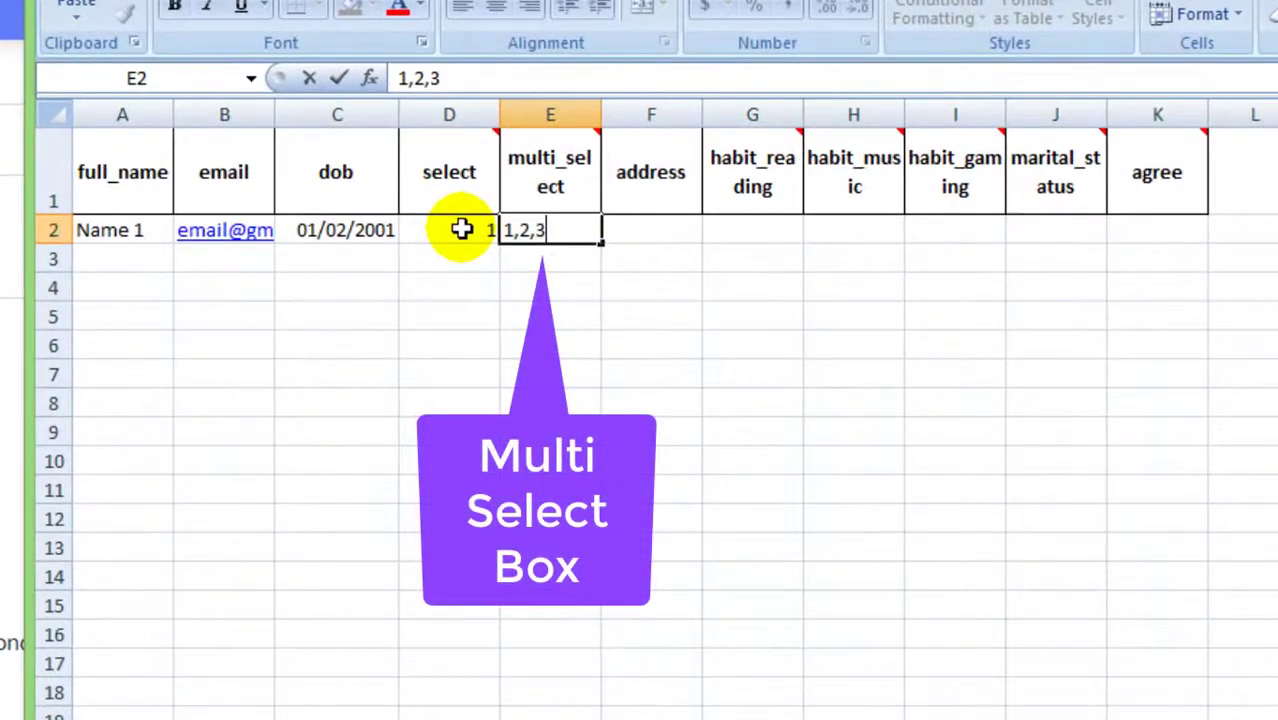
key("Tab")
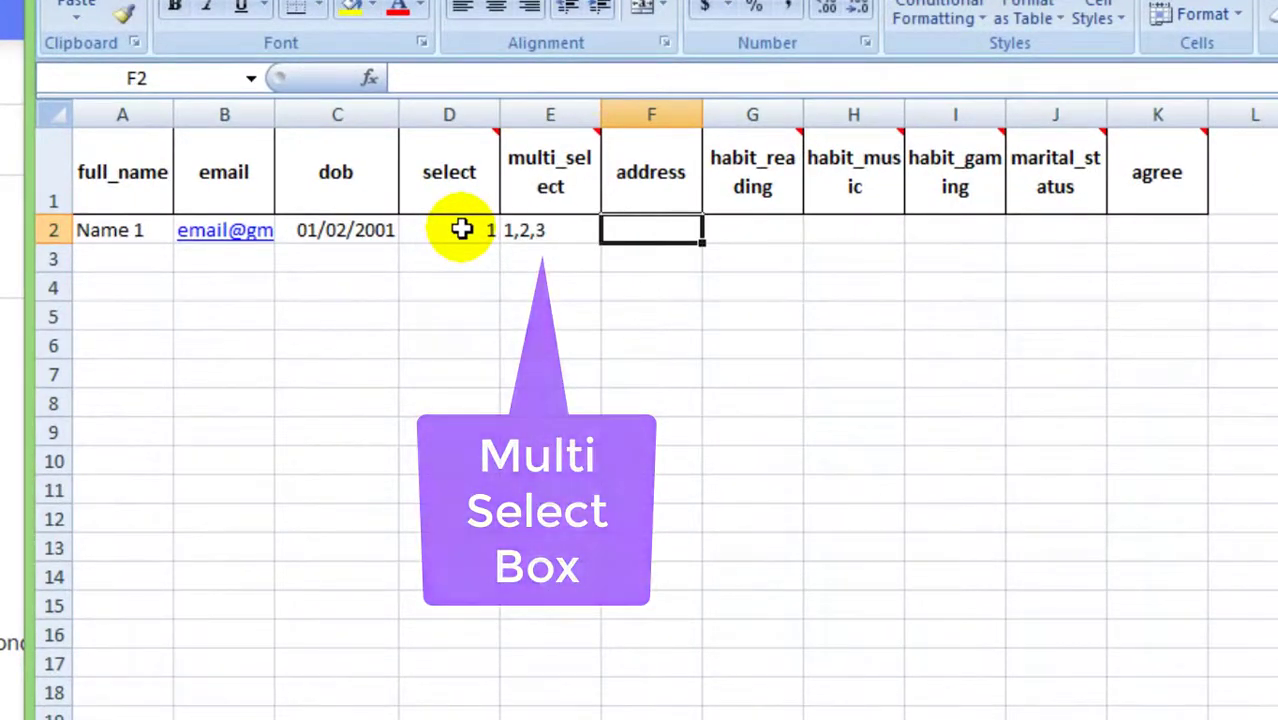
type("India")
key("Tab")
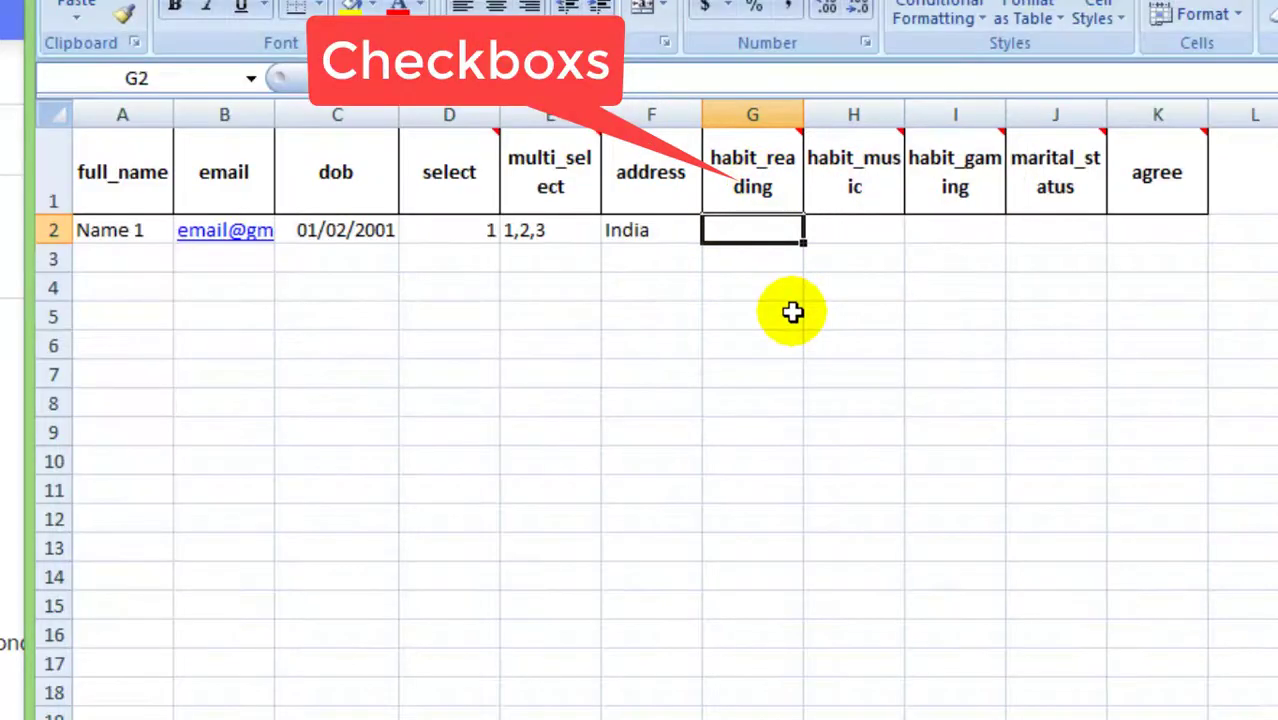
type("reading")
key("Tab")
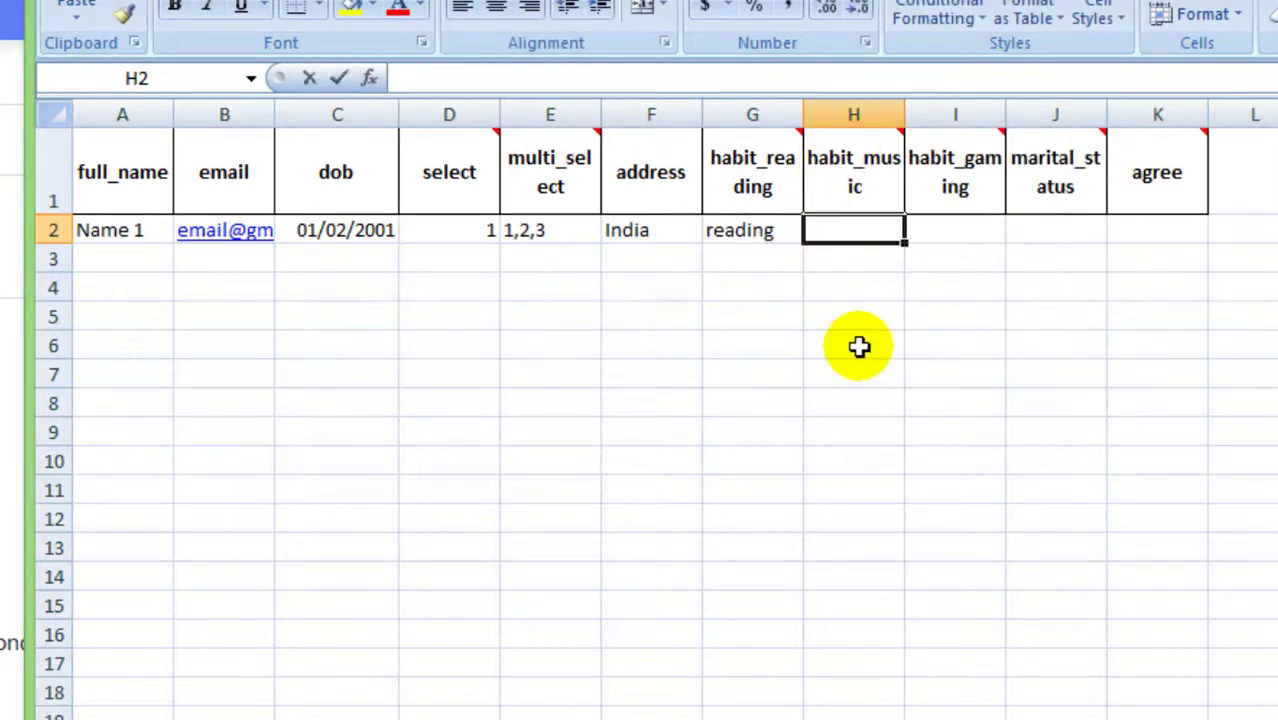
Finish row 2 with music, gaming, marital status single and agree 1
type("music")
left_click(950, 234)
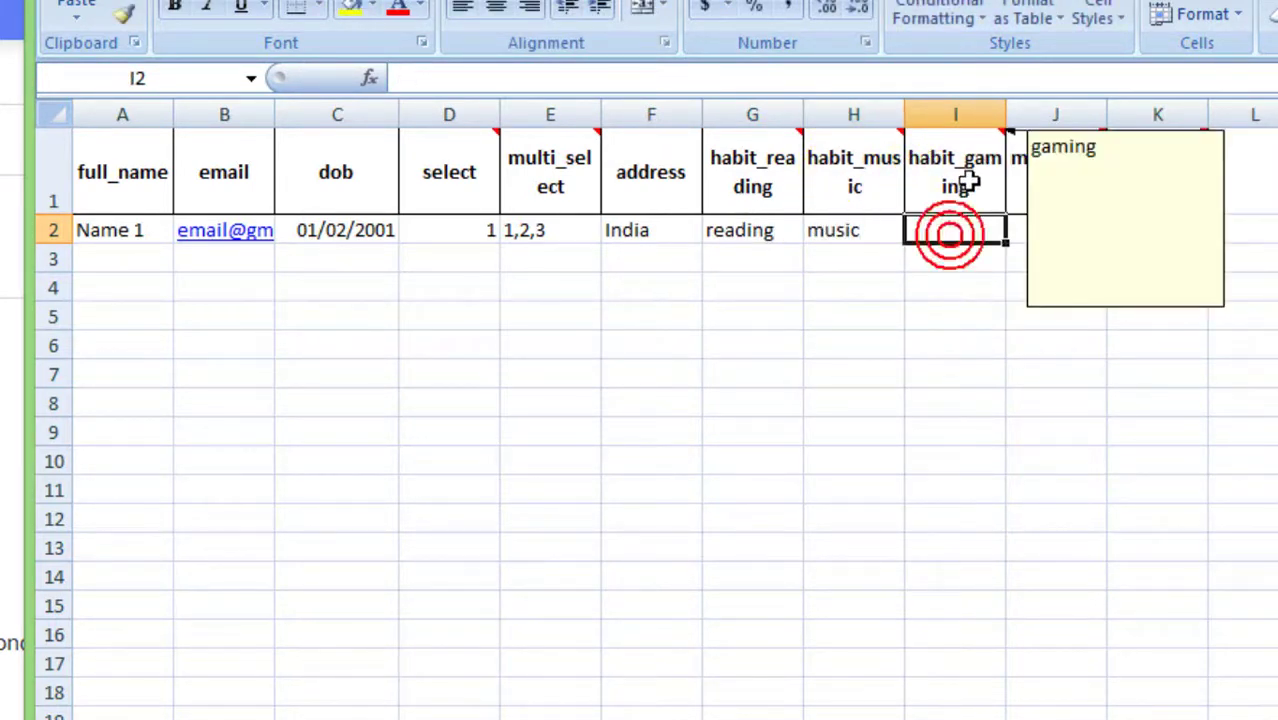
type("gaming")
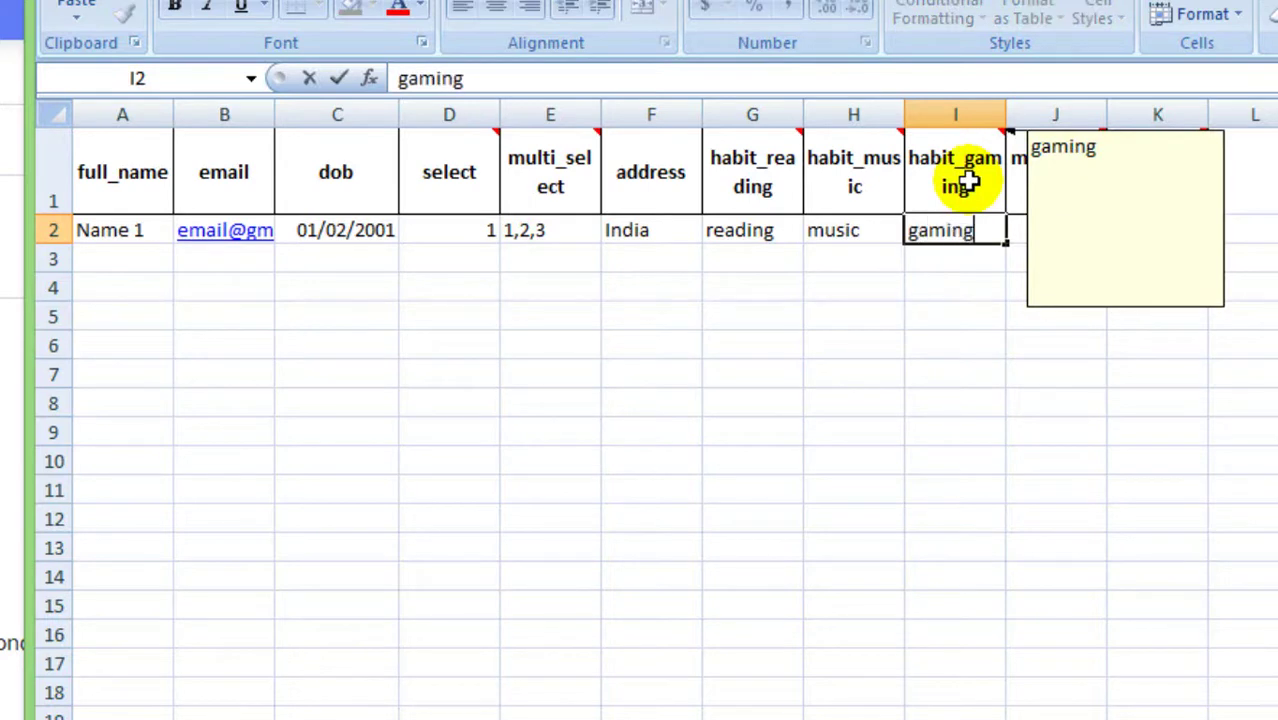
key("Tab")
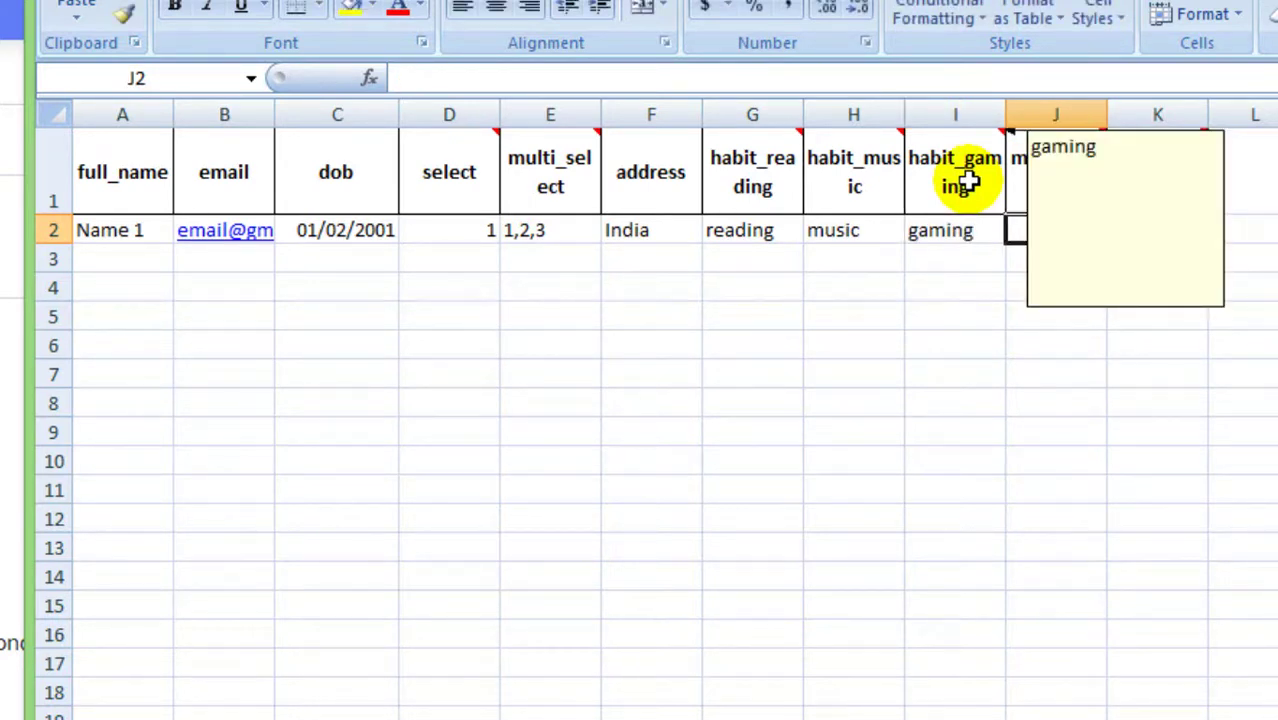
mouse_move(1055, 172)
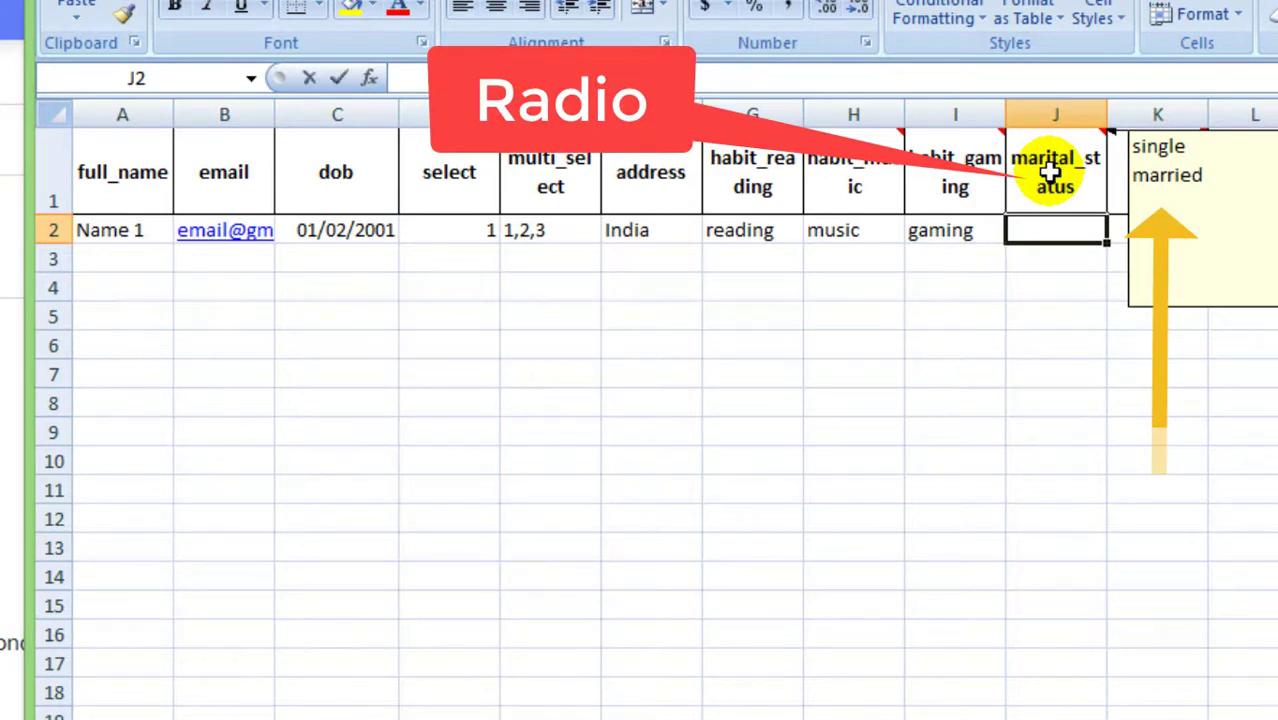
type("single")
key("Tab")
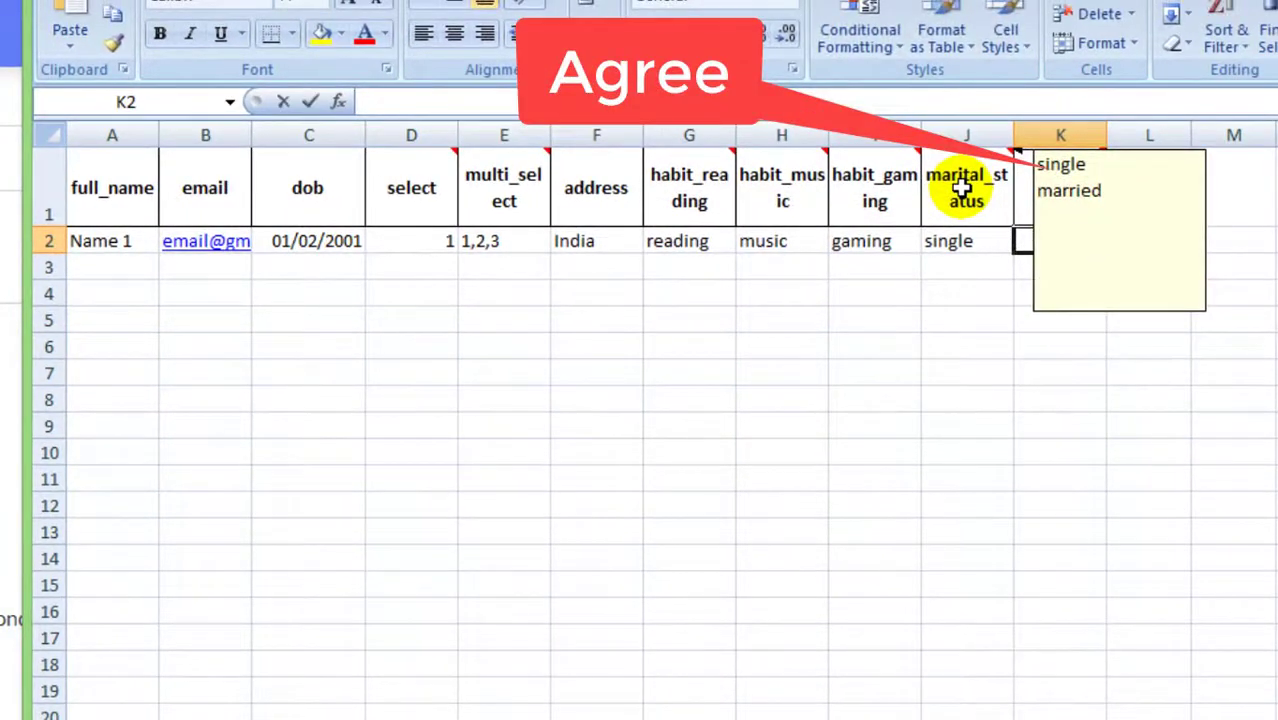
type("1")
left_click(822, 343)
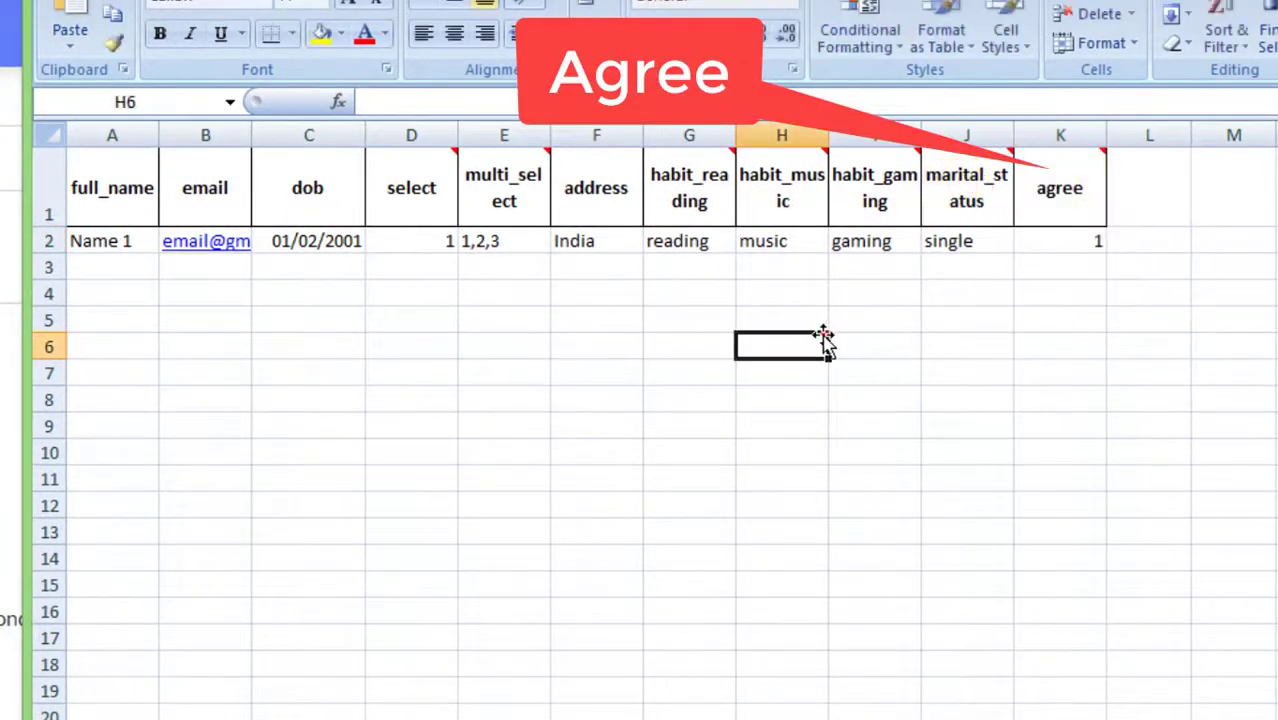
Copy row 2 down to rows 3–7, then clear row 3's reading and music and set married
mouse_move(105, 240)
left_mouse_down()
mouse_move(1100, 241)
mouse_move(1100, 386)
left_mouse_up()
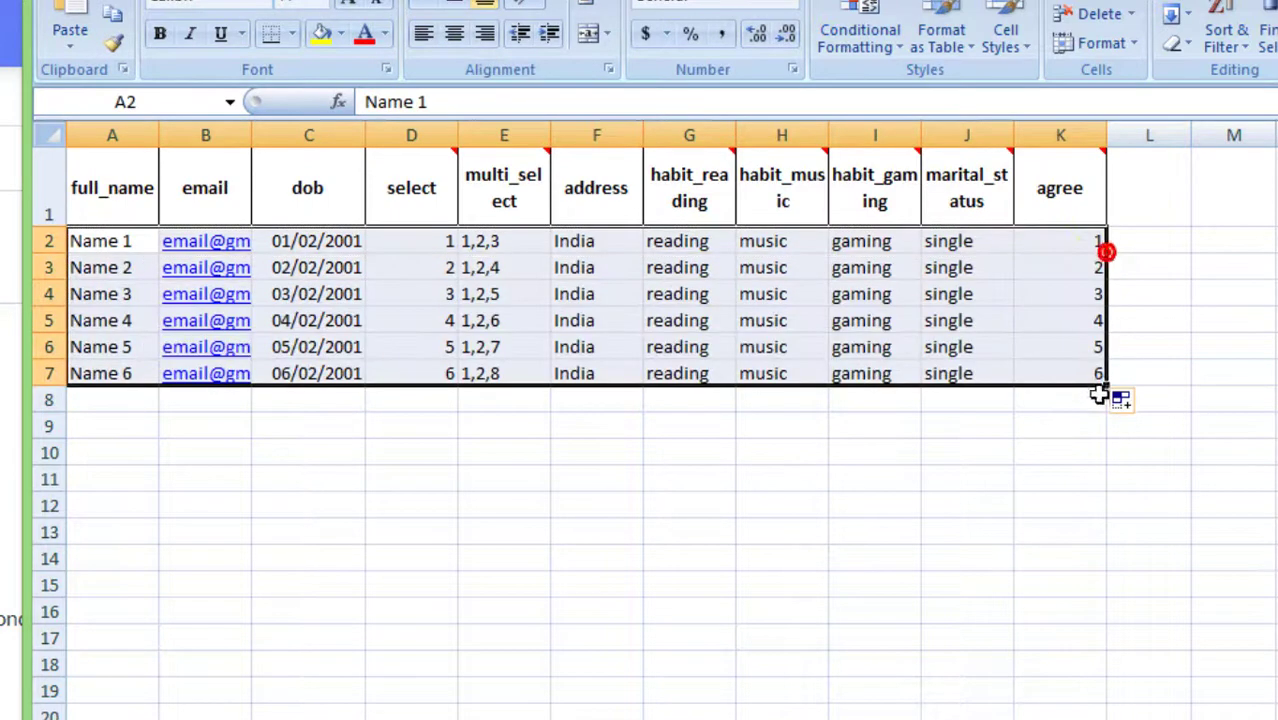
left_click(685, 479)
left_click(787, 261)
key("Delete")
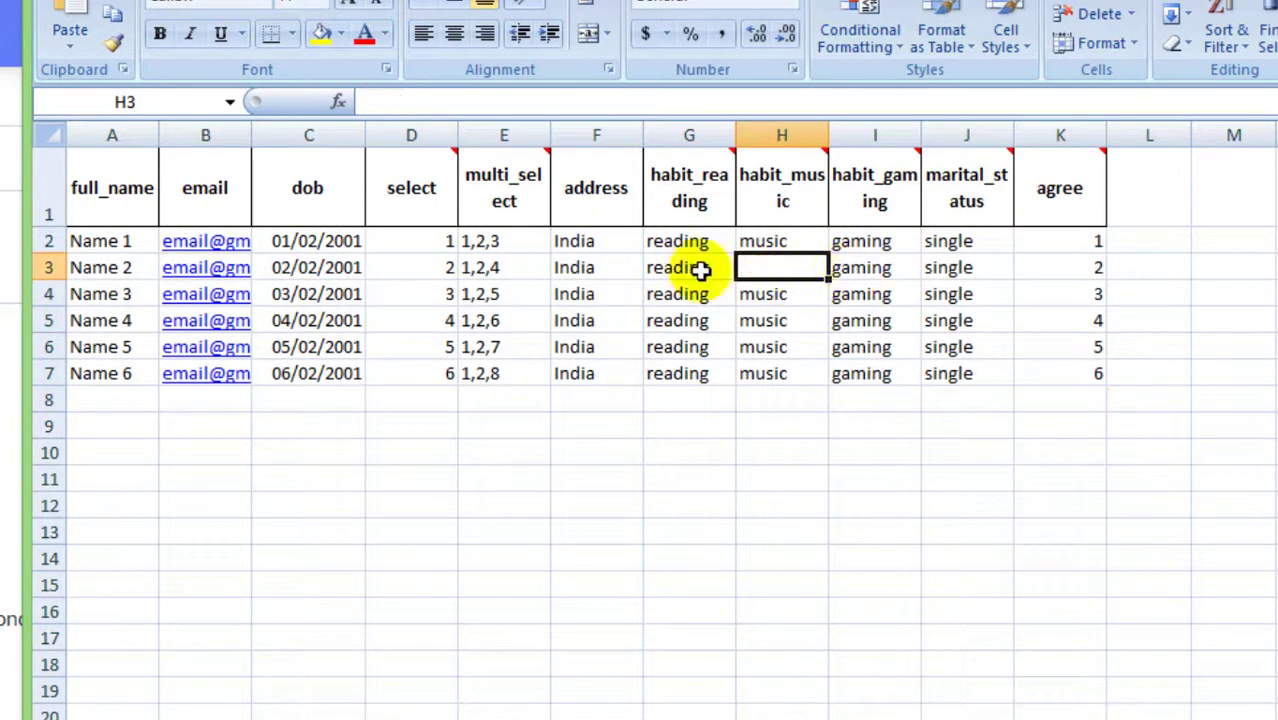
left_click(693, 270)
key("Delete")
left_click(972, 265)
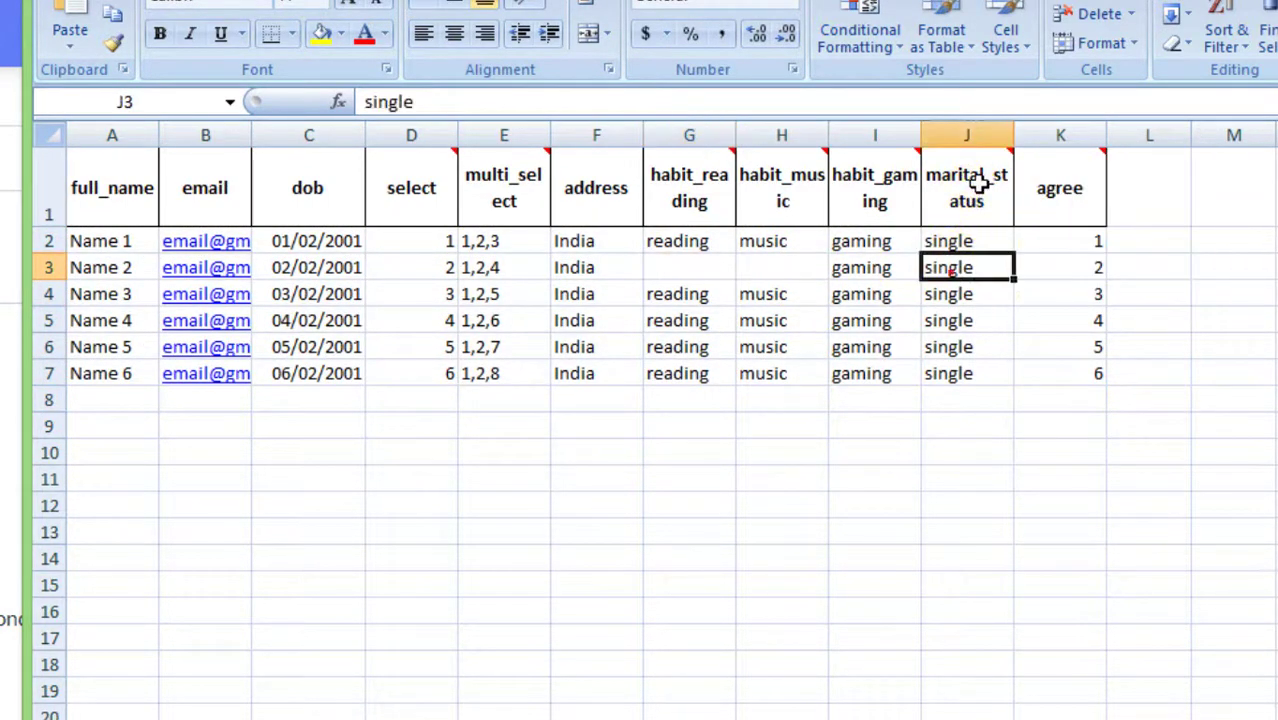
type("married")
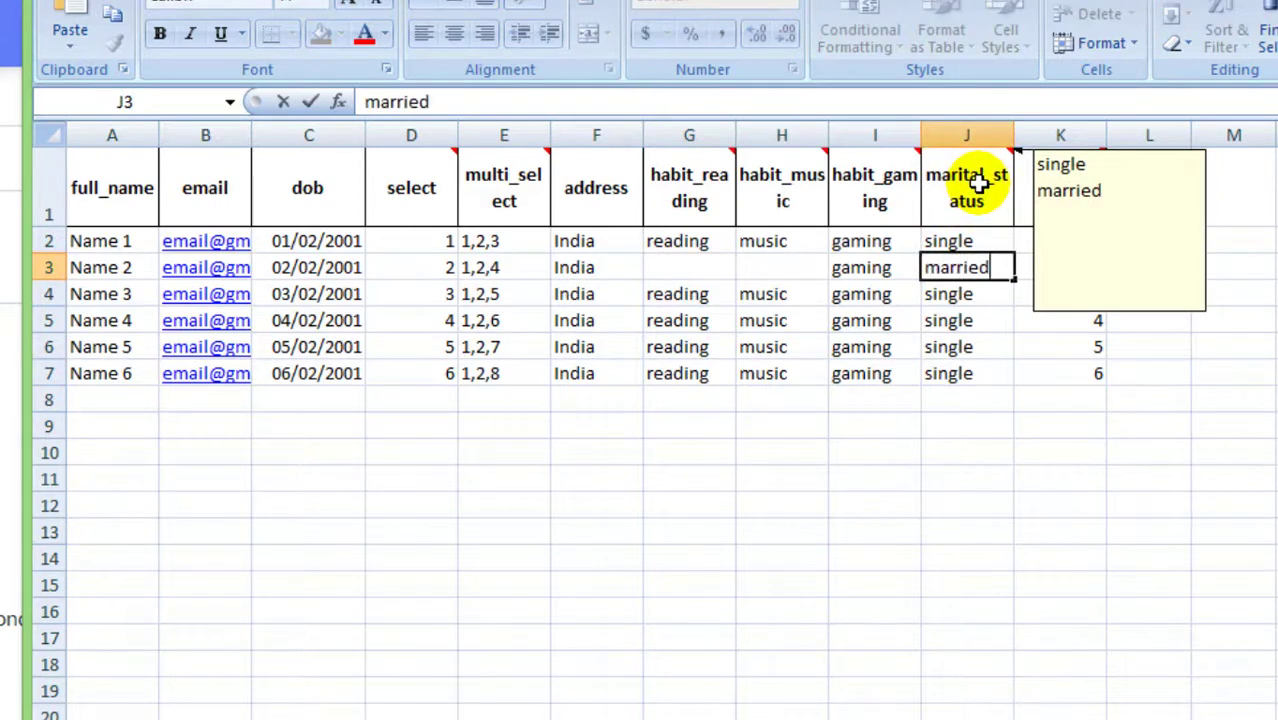
key("Return")
Apply All Borders to the whole table from headers to row 7
left_click_drag(120, 177, 1085, 365)
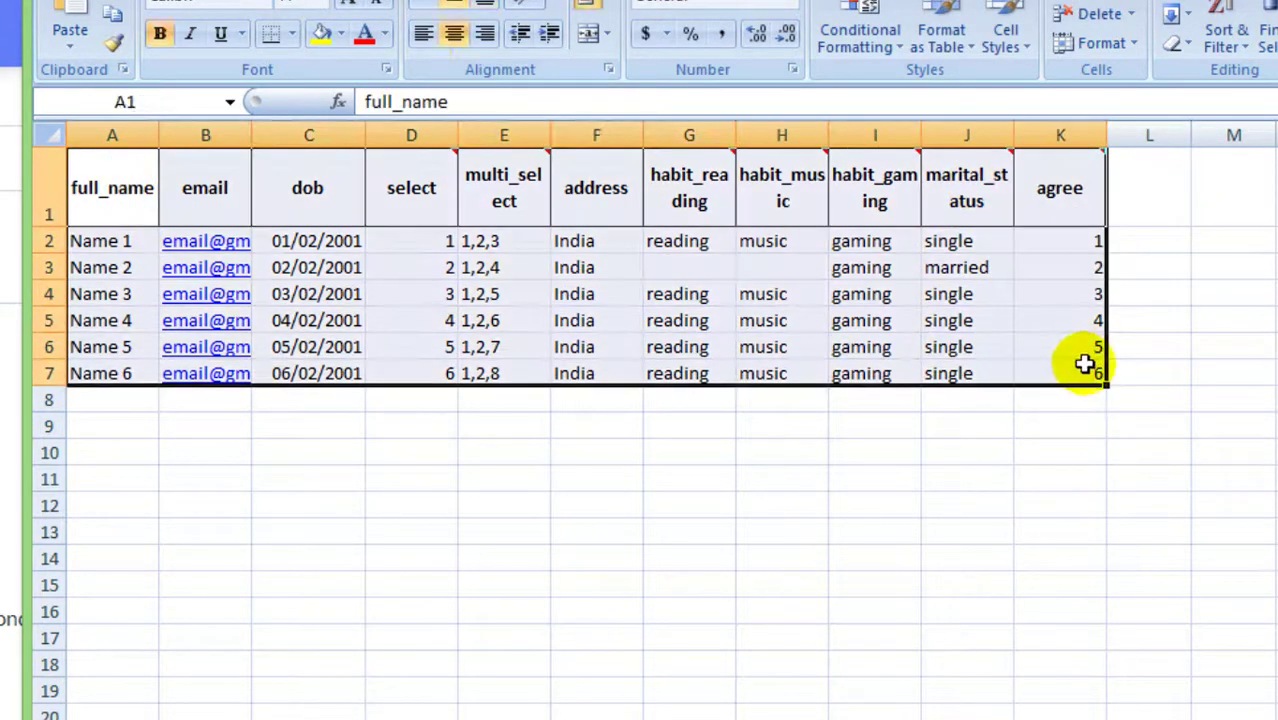
left_click(291, 33)
left_click(317, 243)
left_click(665, 241)
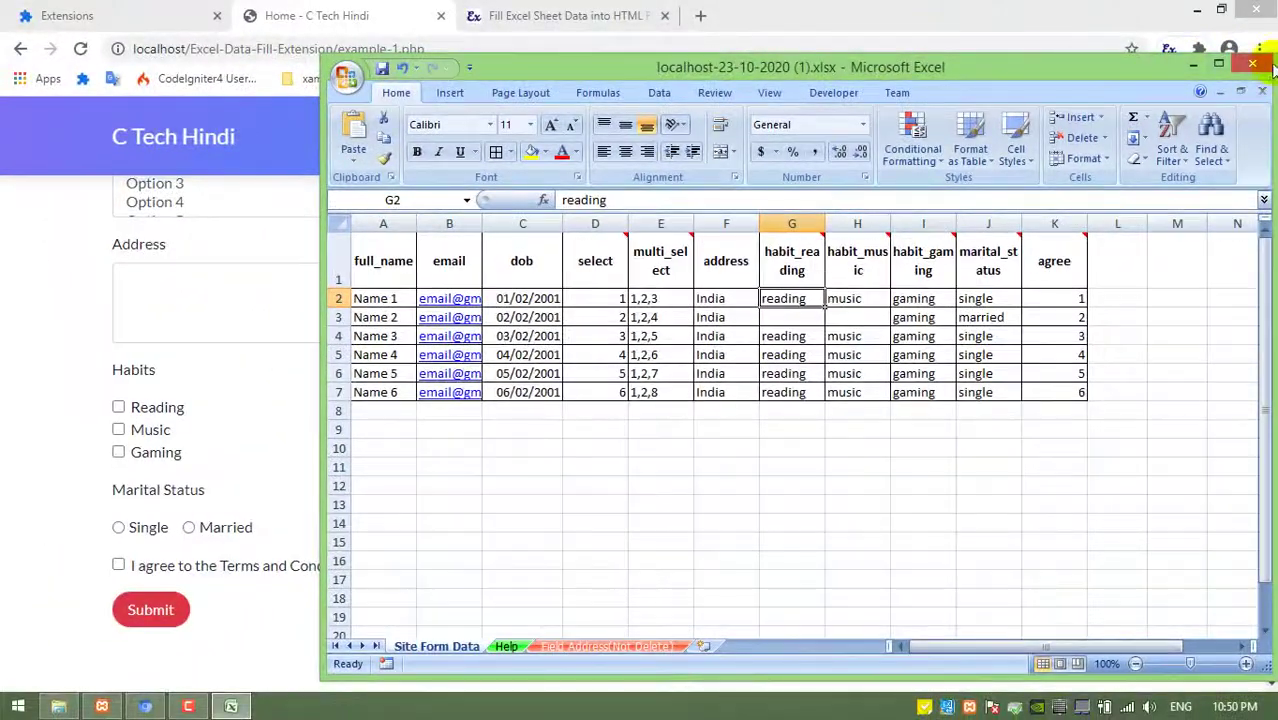
Upload the saved workbook into the extension and open its Page Settings
left_click(600, 12)
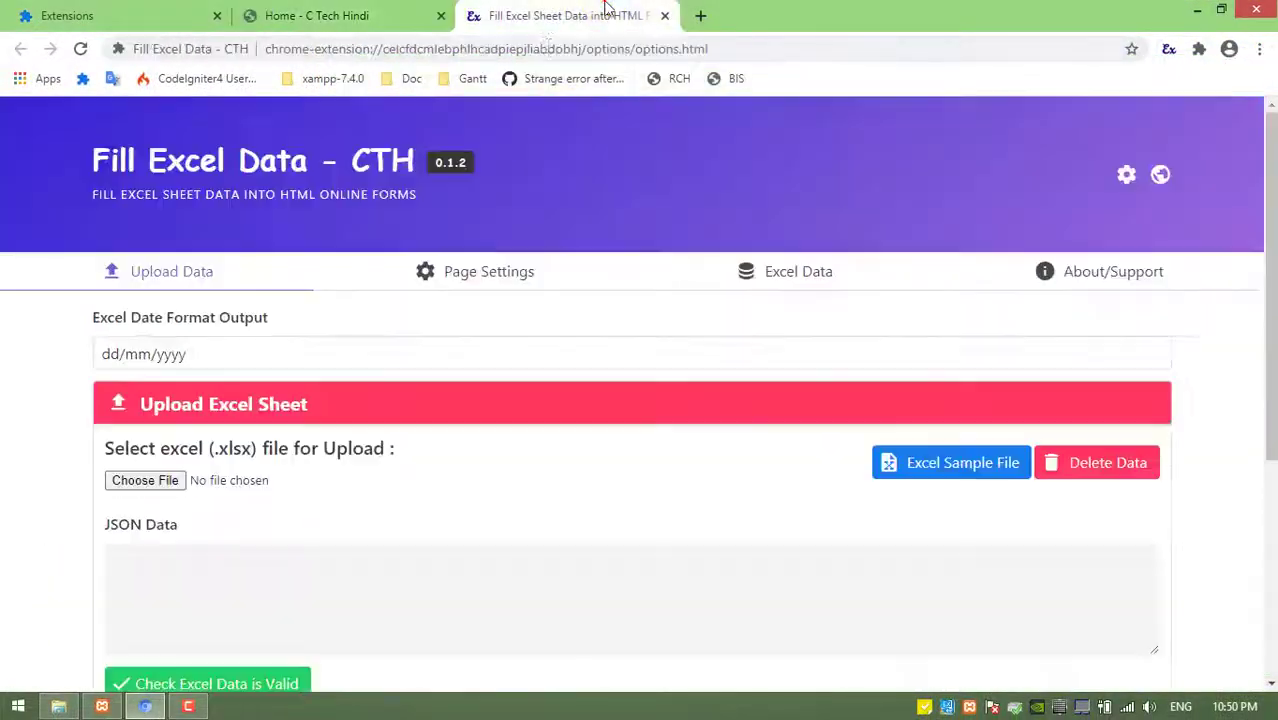
scroll(378, 313, "down", 3)
left_click(165, 208)
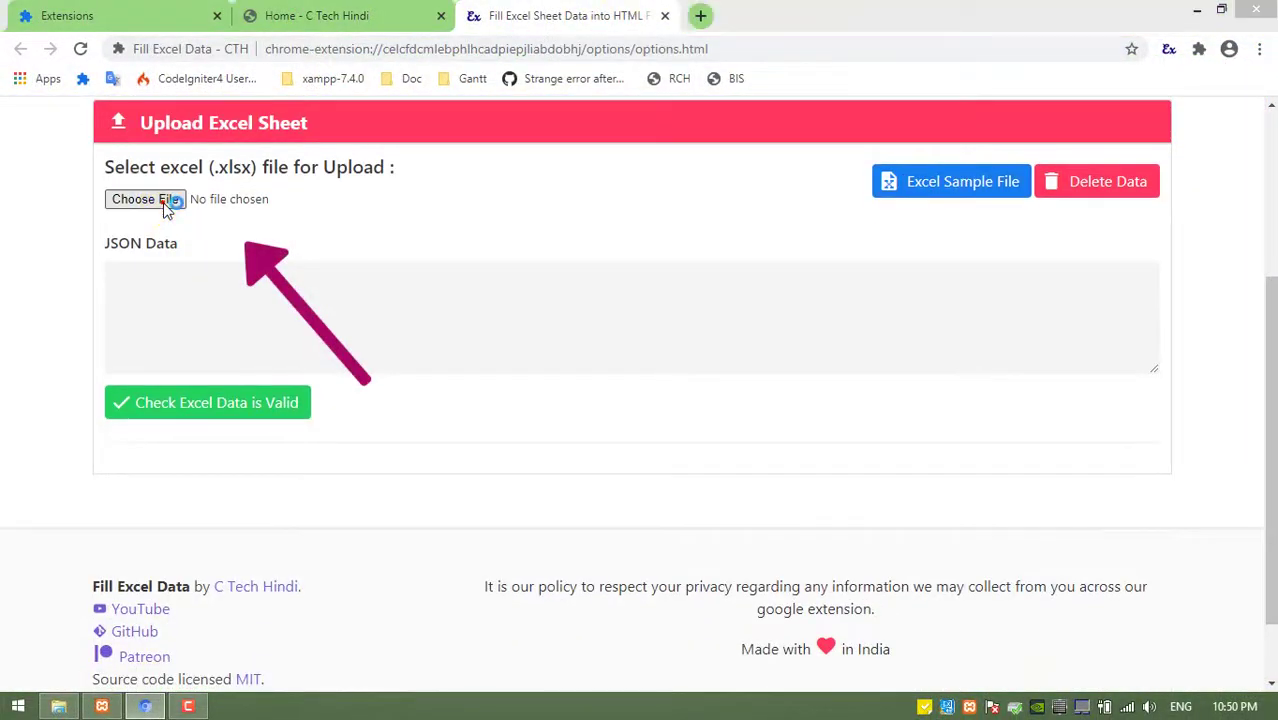
double_click(402, 386)
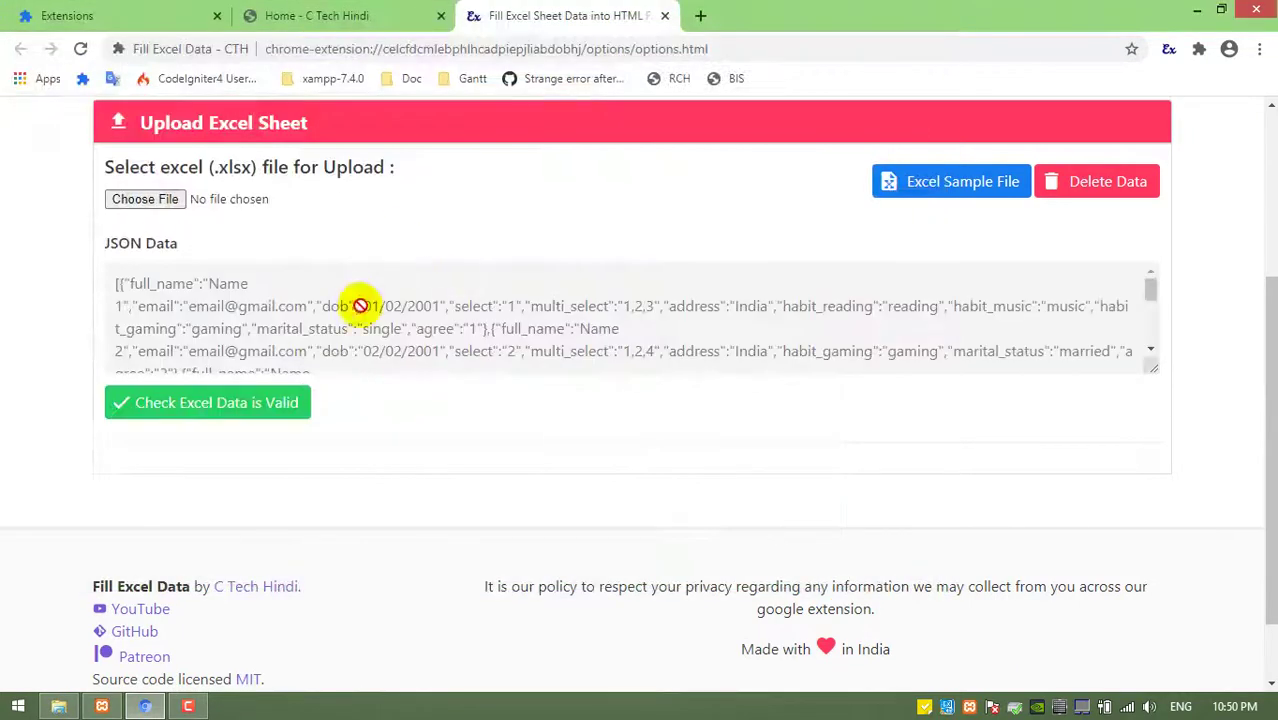
scroll(400, 310, "up", 3)
left_click(485, 271)
scroll(900, 330, "down", 1)
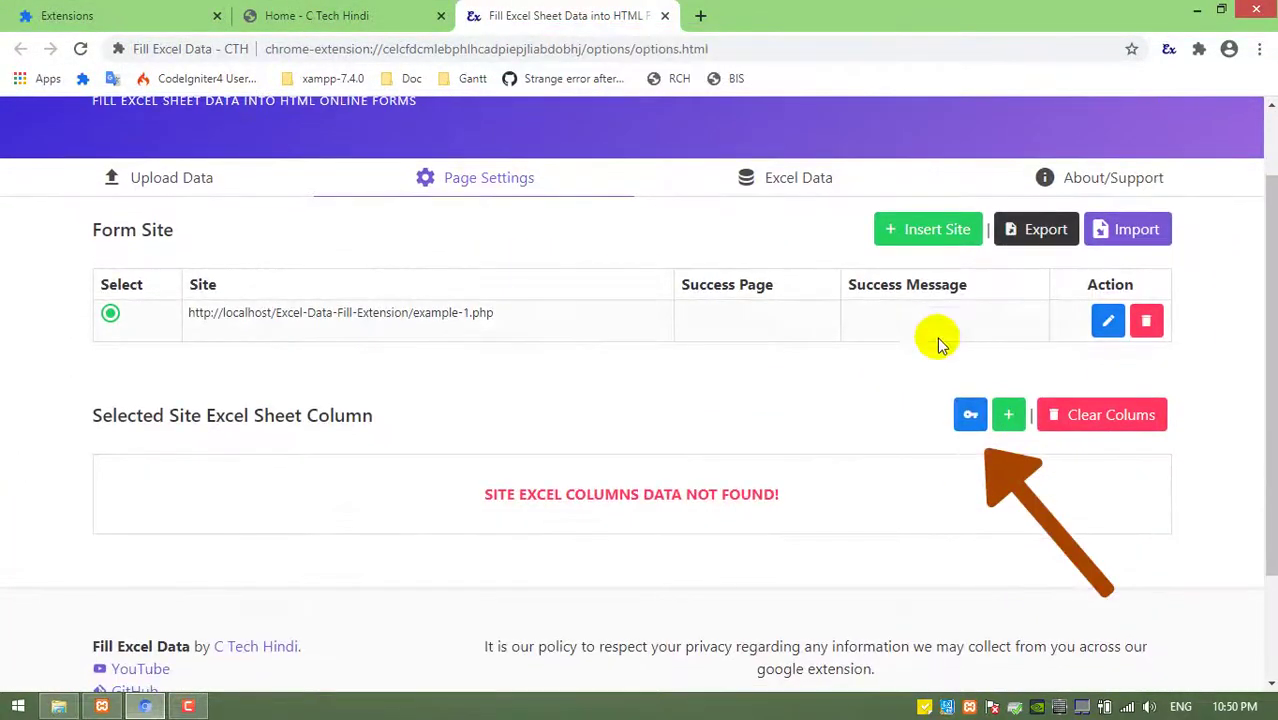
Fetch the eleven Excel columns for the selected site and review their form field mappings
left_click(970, 415)
scroll(820, 365, "down", 3)
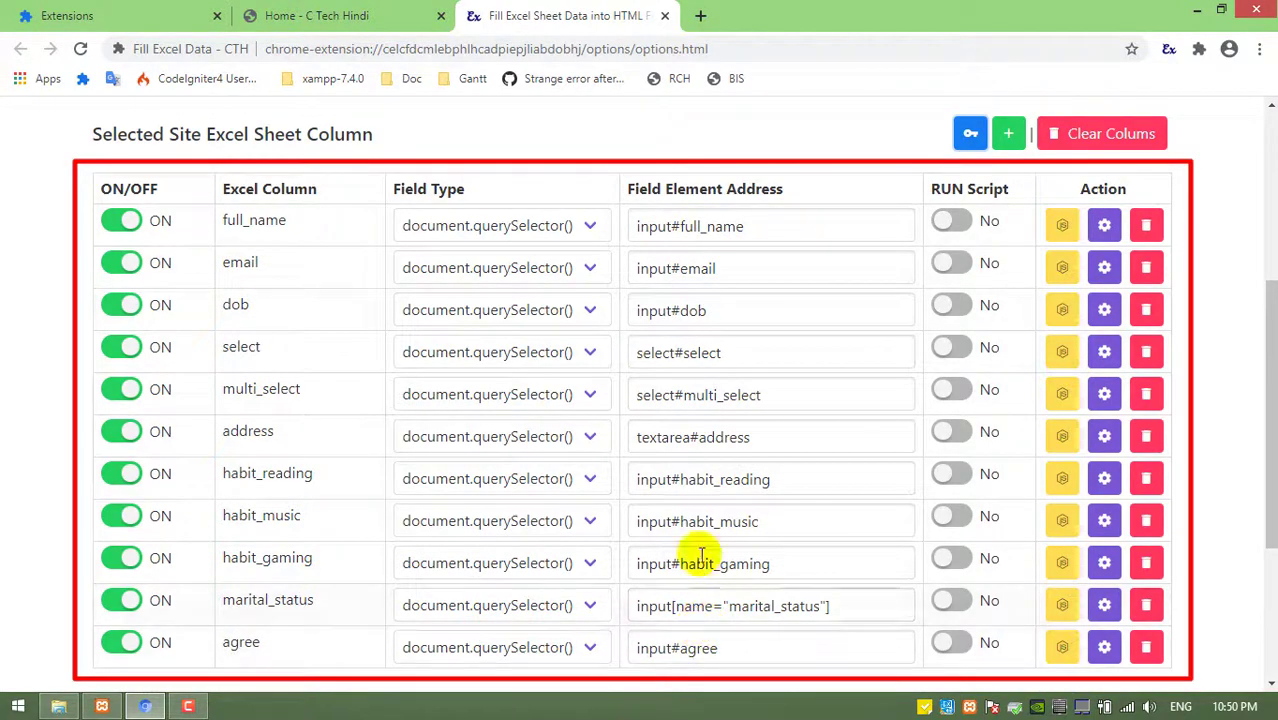
left_click(712, 648)
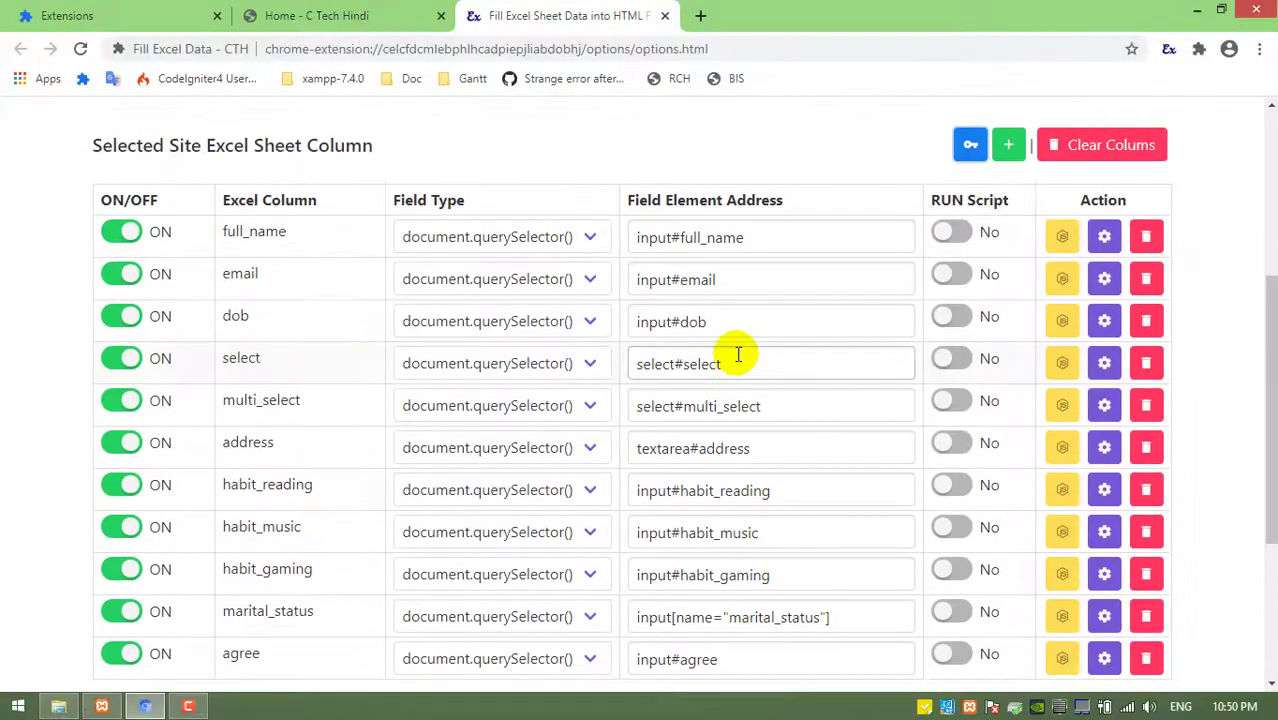
scroll(735, 353, "up", 3)
Fetch all 6 Excel sheet records in the Excel Data view, then bring the Home - C Tech Hindi form tab forward
left_click(815, 177)
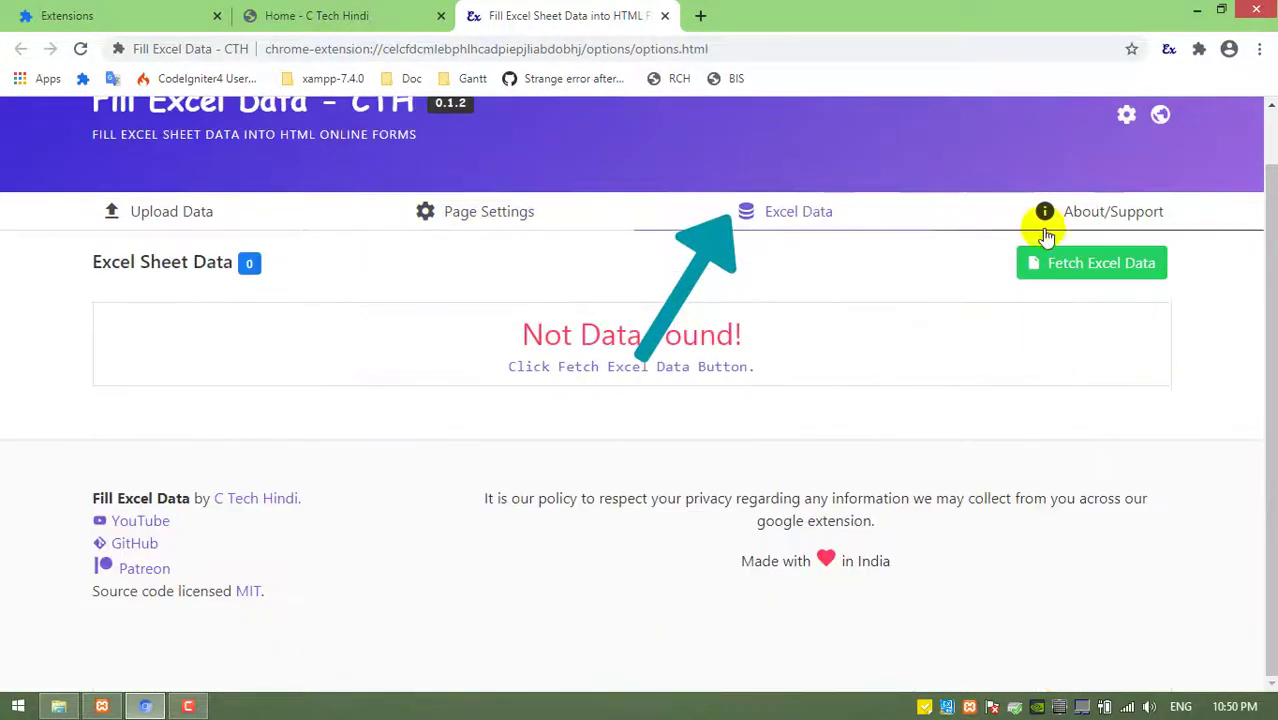
left_click(1095, 262)
left_click(799, 468)
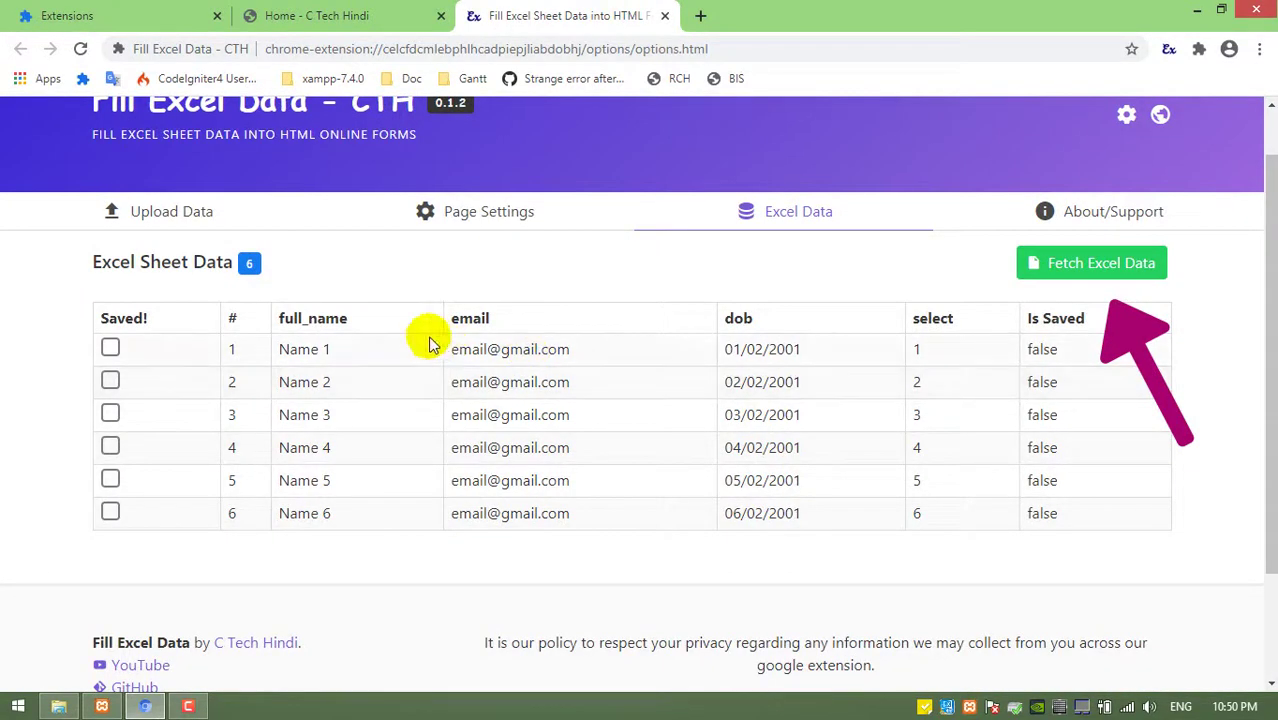
left_click(407, 8)
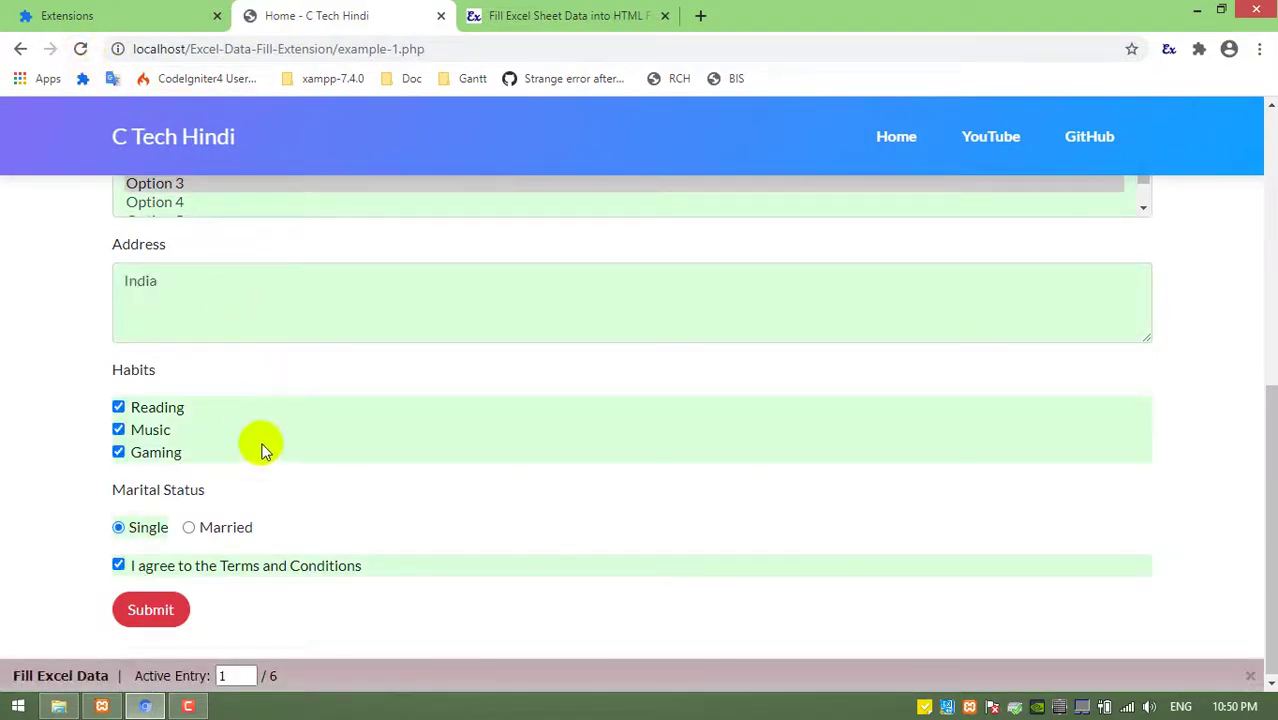
Review the form filled from entry 1: Name 1, India, all three habits, Single, terms agreed
scroll(264, 357, "up", 2)
scroll(264, 357, "up", 2)
scroll(157, 434, "up", 1)
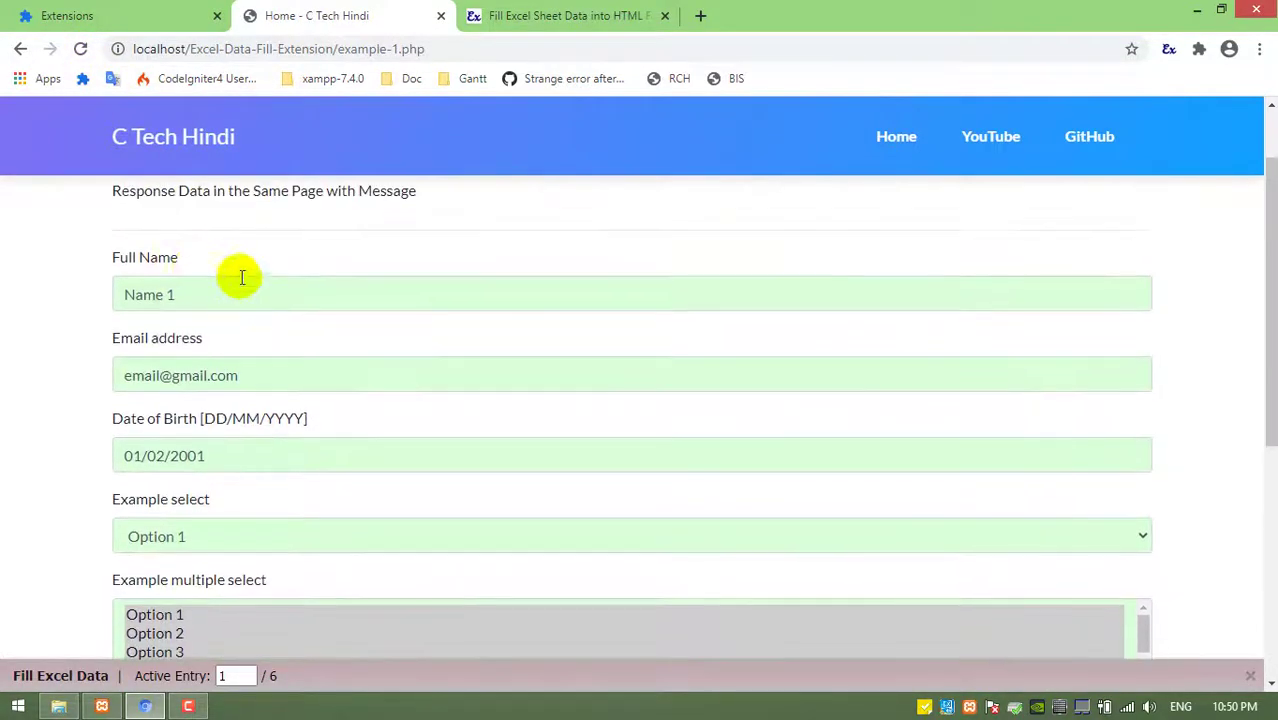
scroll(251, 380, "down", 3)
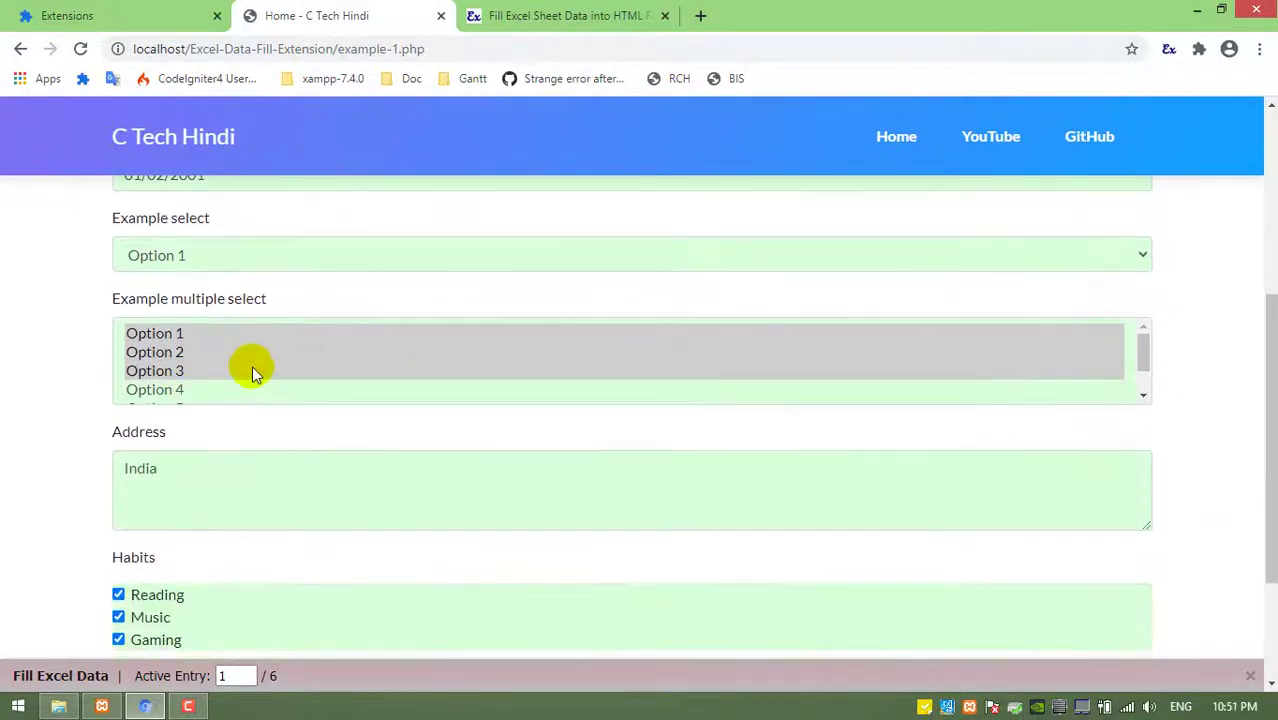
scroll(230, 390, "down", 1)
scroll(166, 571, "down", 2)
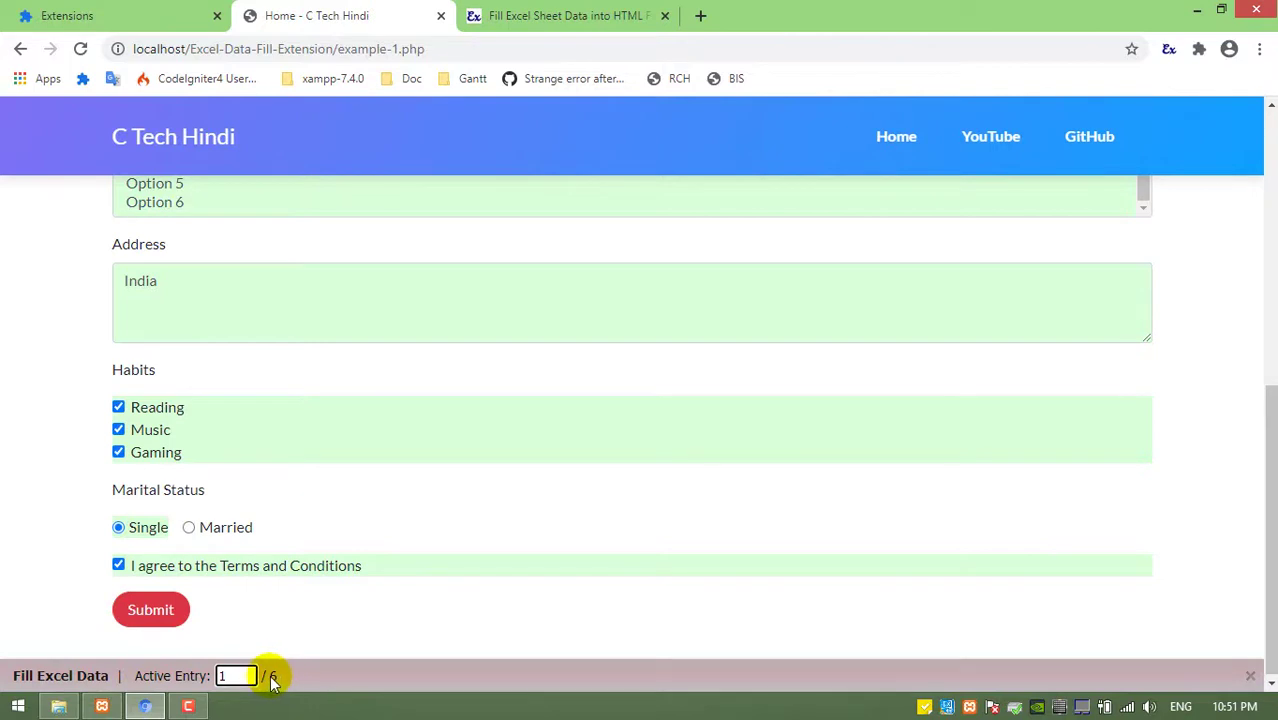
Mark entry 1 as saved in the extension's Excel data list and return to the form
left_click(571, 12)
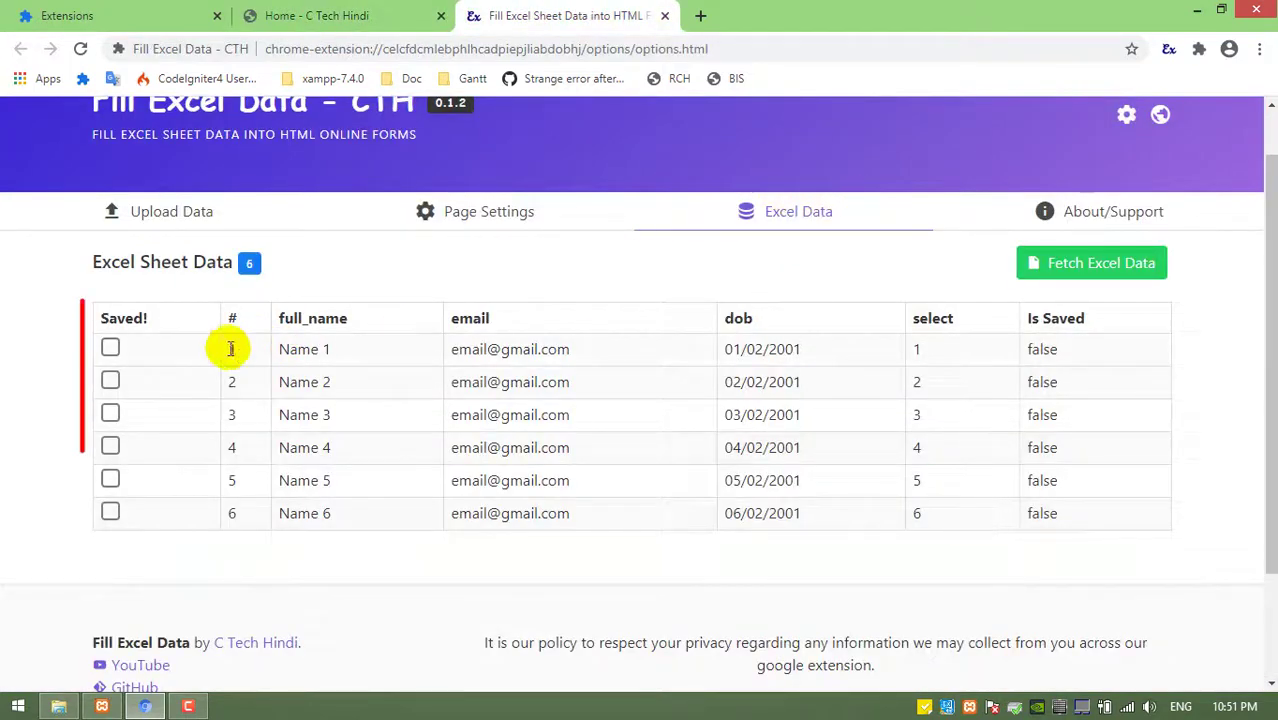
left_click(110, 349)
left_click(372, 12)
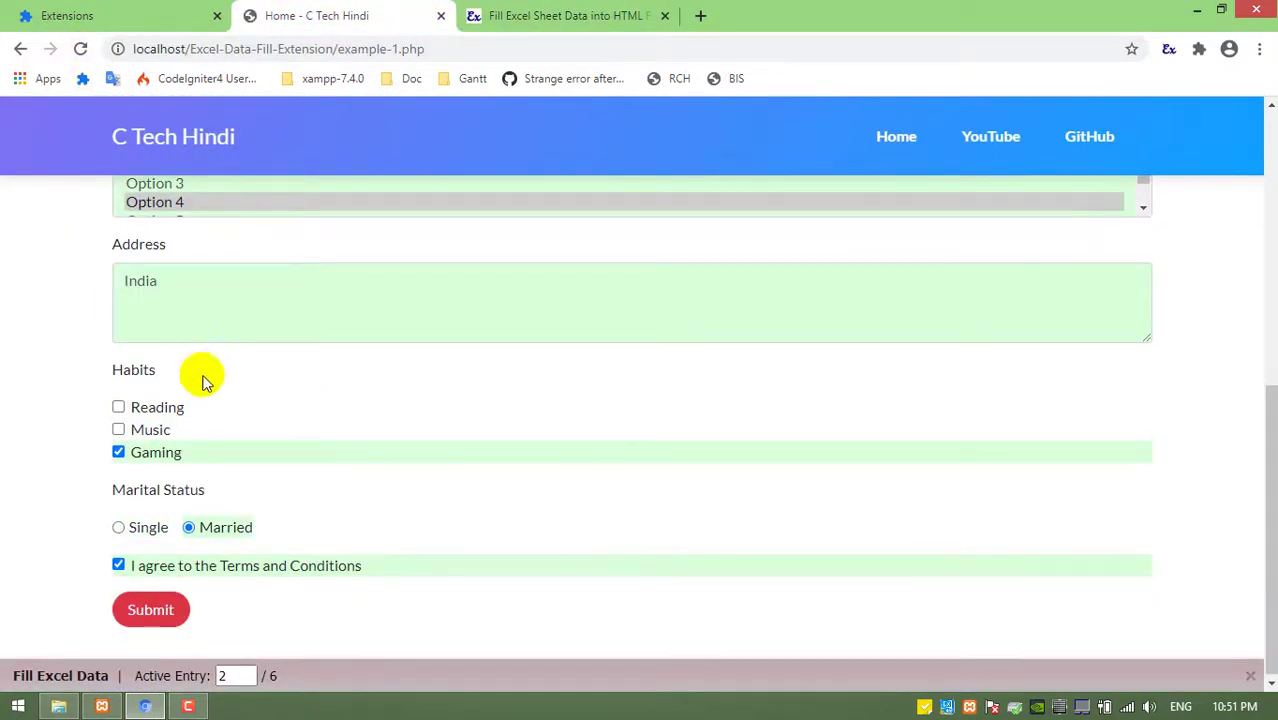
Check the Name 2 entry and submit the form for entry 2
scroll(191, 508, "up", 10)
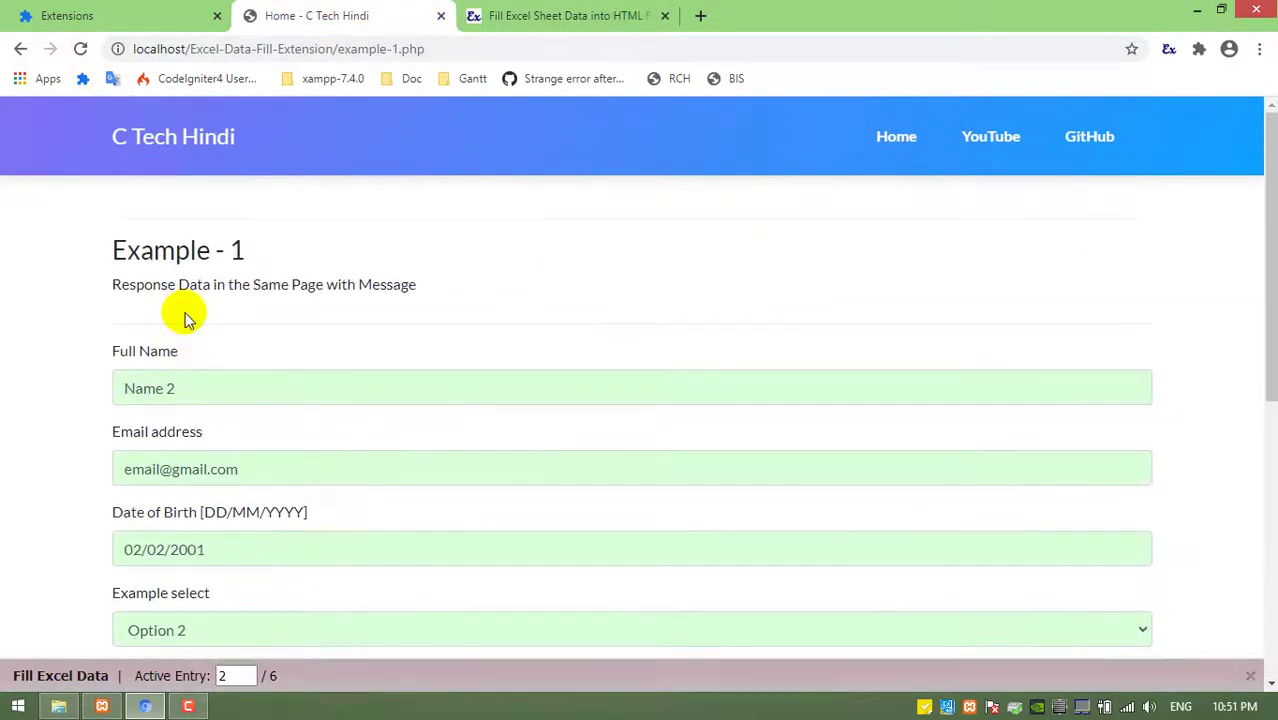
left_click_drag(193, 397, 124, 391)
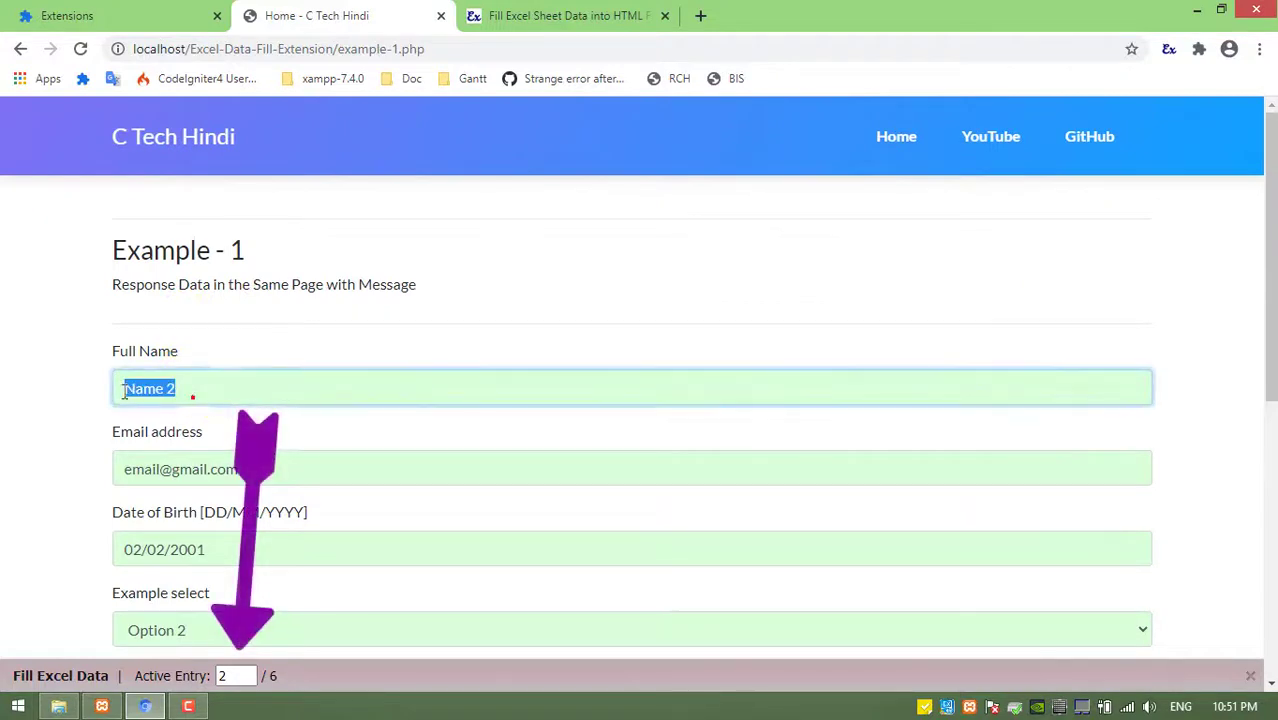
left_click(241, 675)
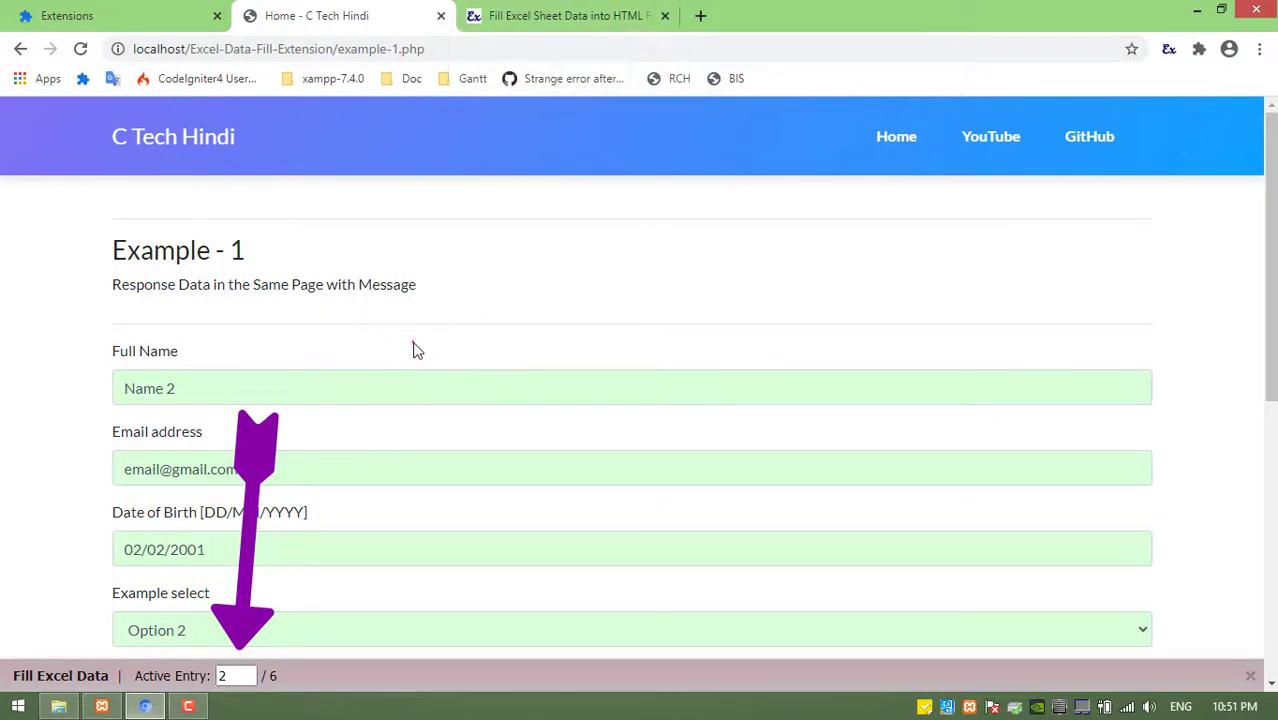
scroll(320, 300, "down", 5)
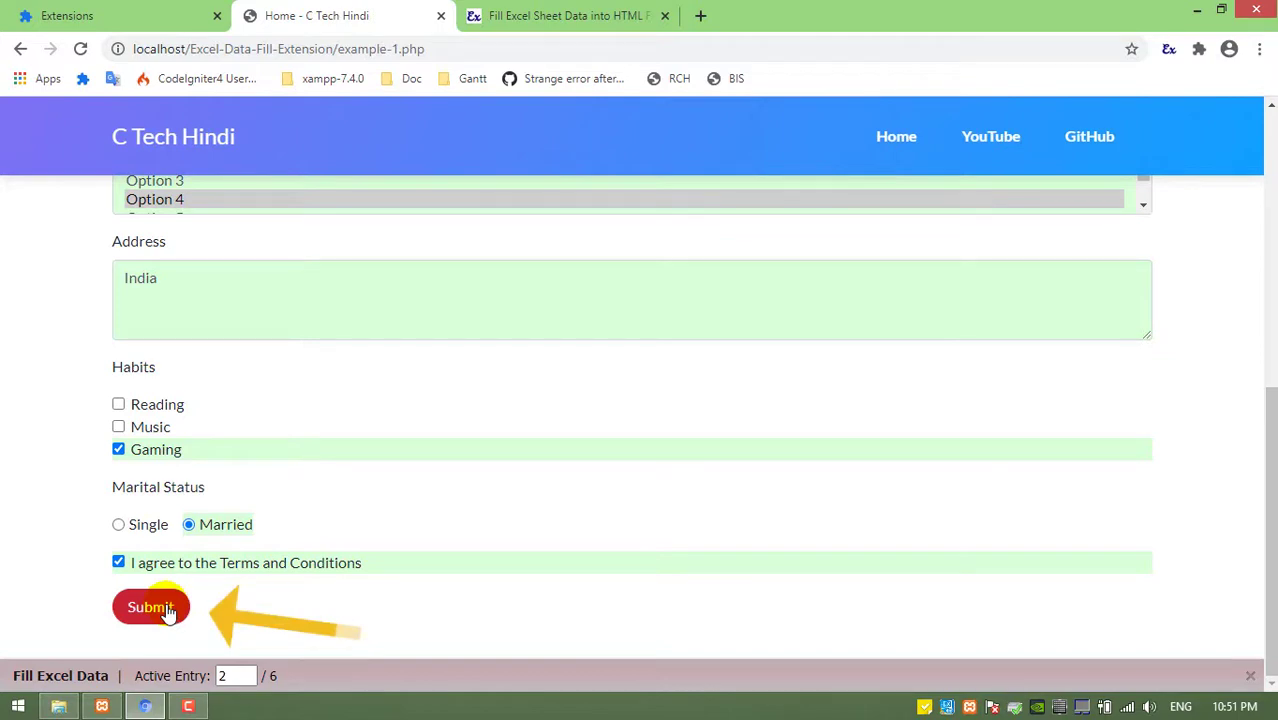
left_click(166, 608)
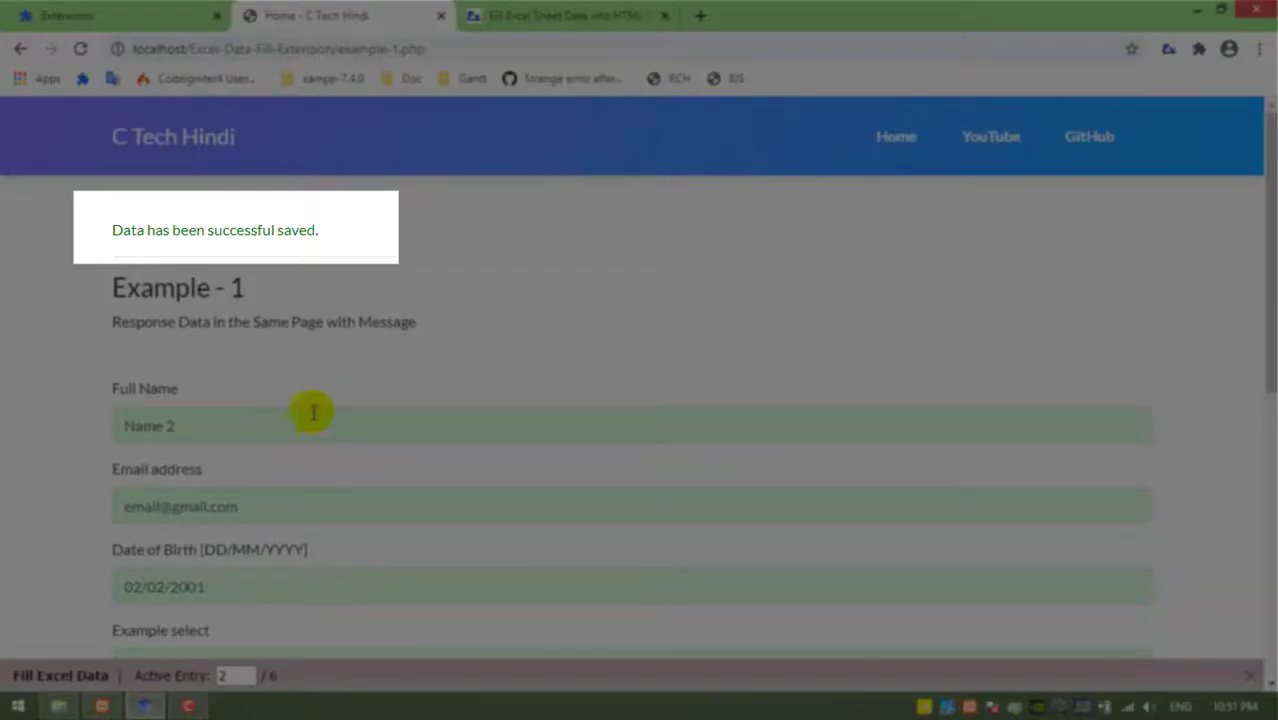
Copy the 'Data has been successful saved.' message and go back to the extension's options page
left_click_drag(111, 231, 351, 239)
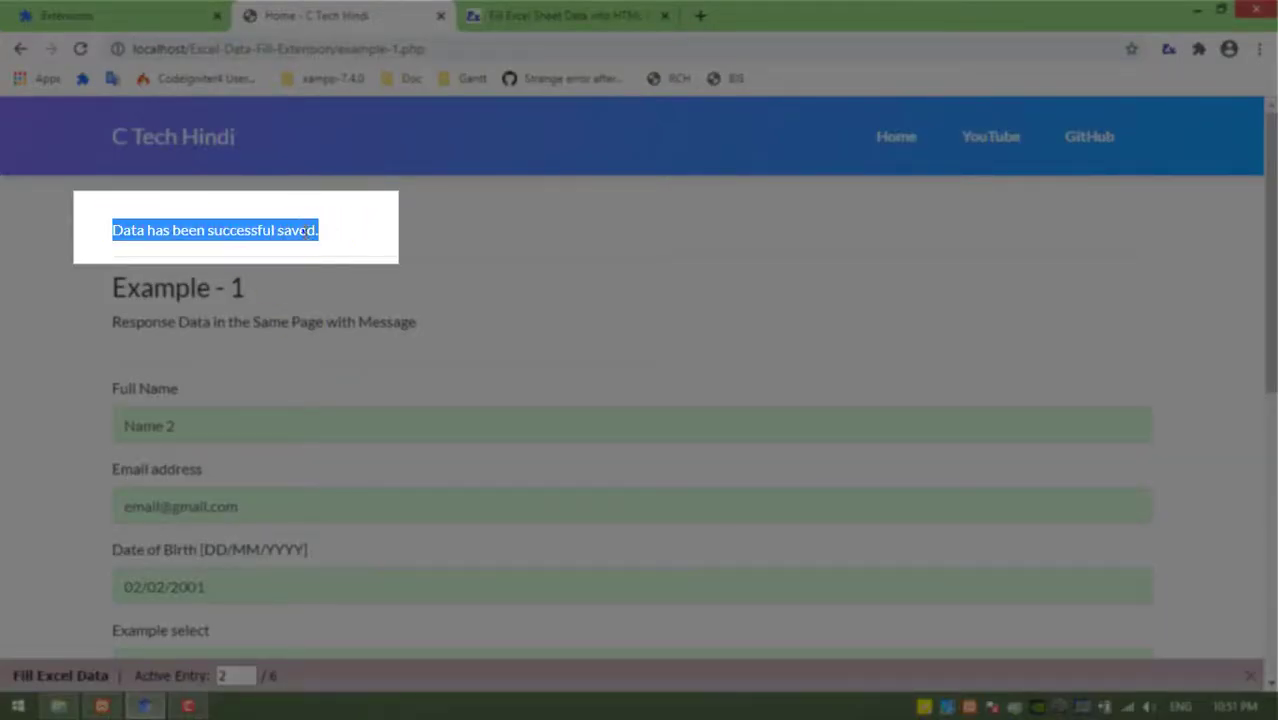
right_click(305, 232)
left_click(334, 246)
left_click(565, 15)
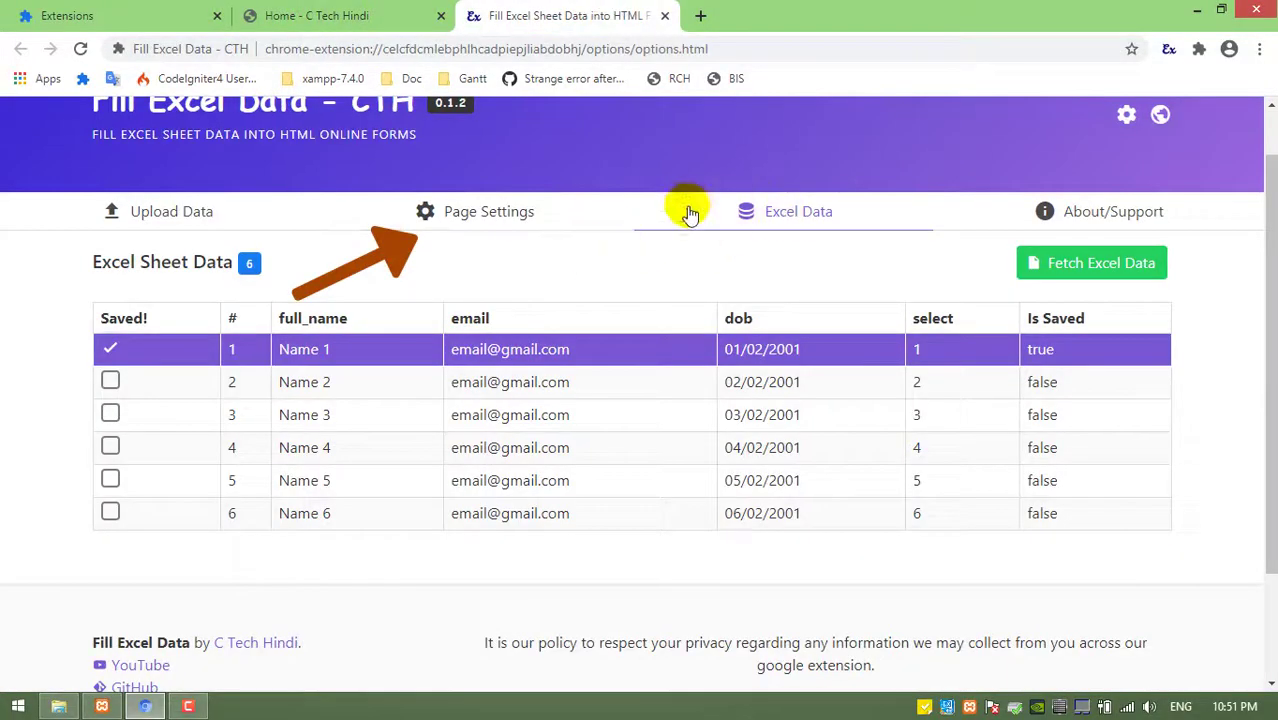
Edit the example-1.php site in Page Settings, entering success message 'Data has been successful saved.'
left_click(600, 212)
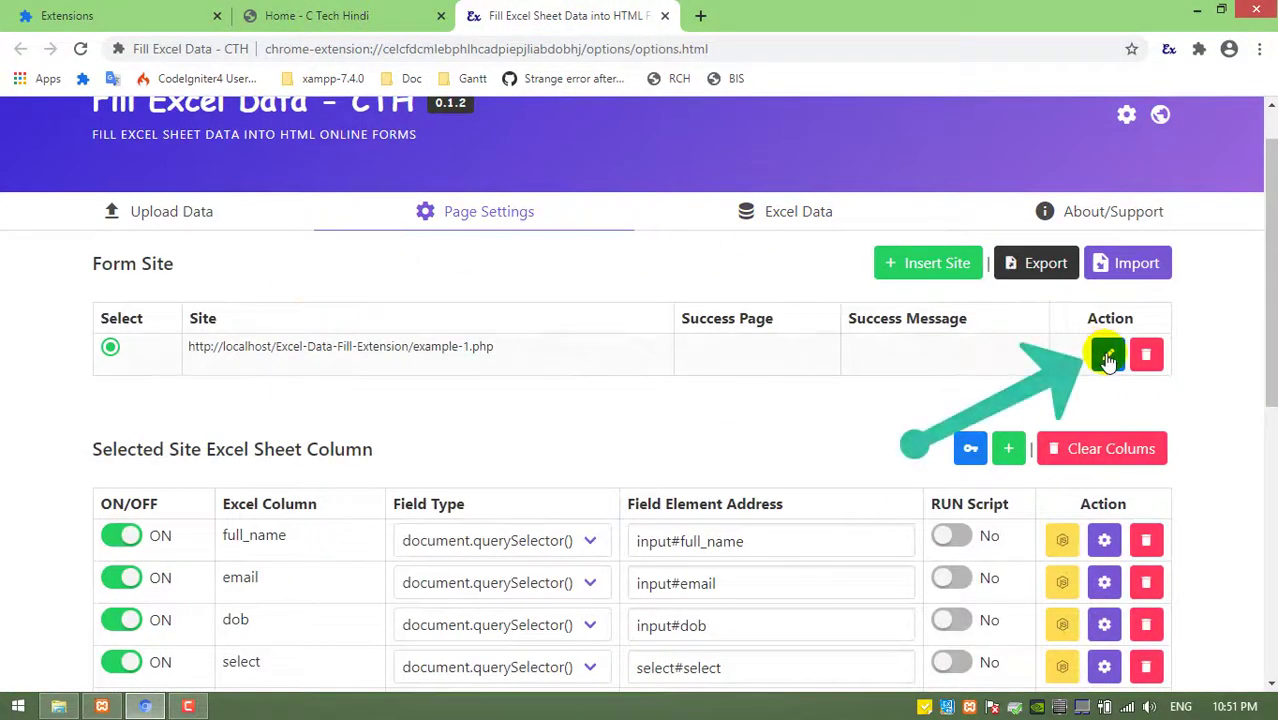
left_click(1108, 357)
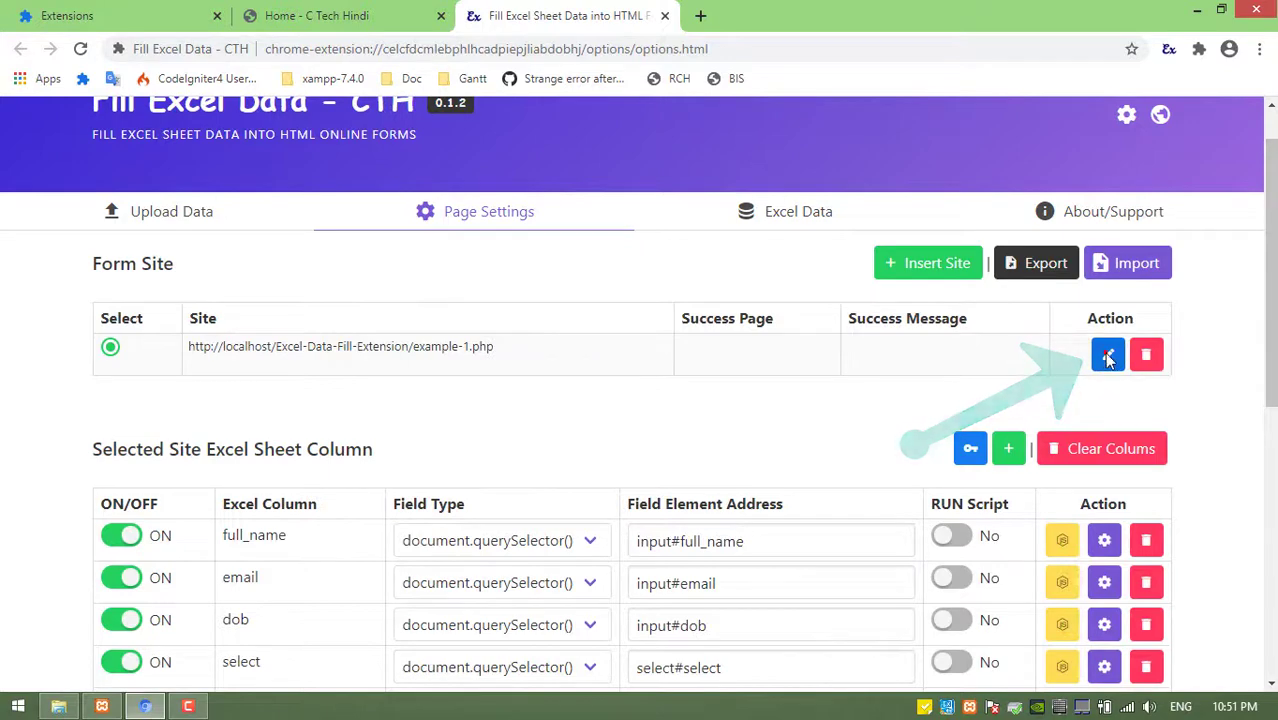
left_click(1110, 354)
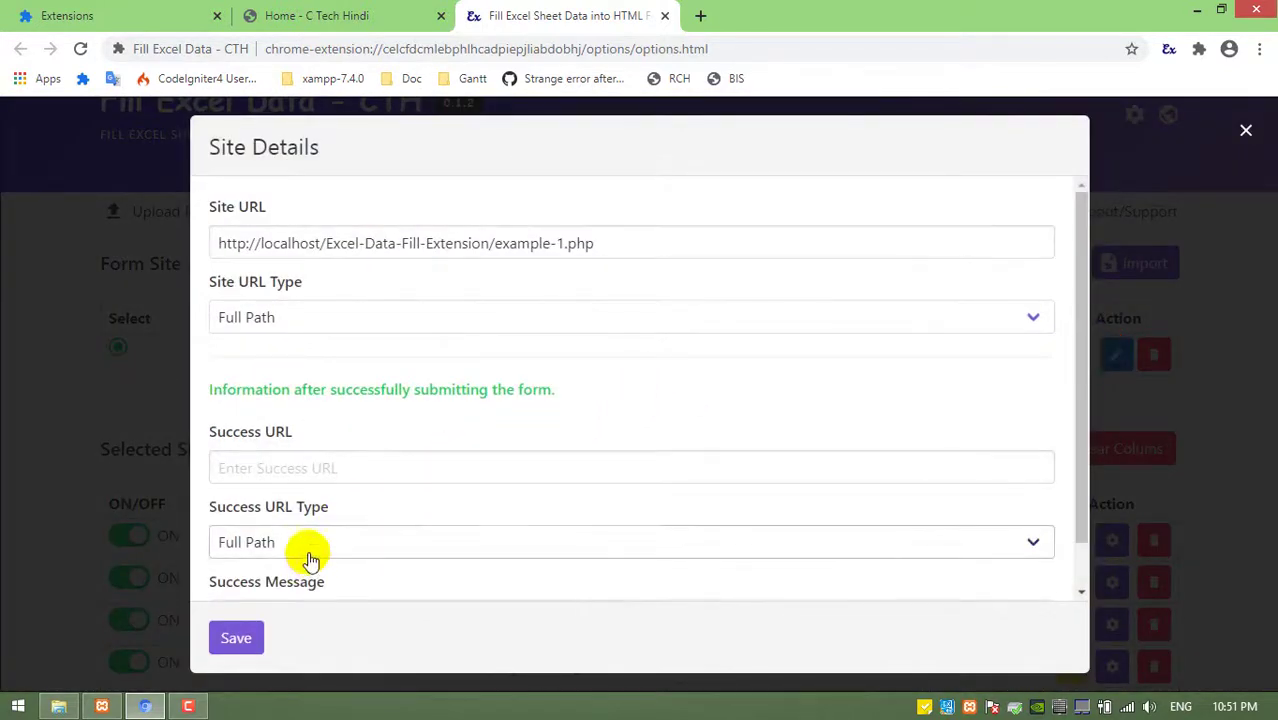
scroll(309, 540, "down", 1)
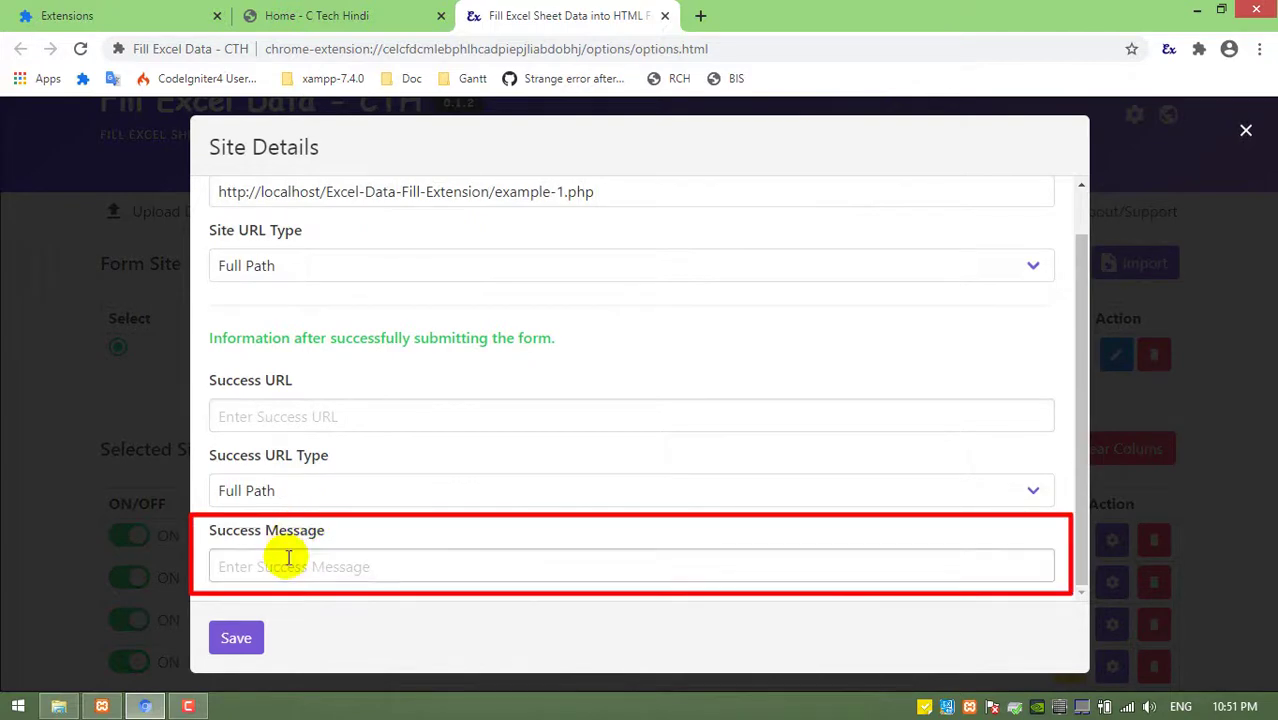
left_click(288, 562)
type("Data has been successful saved.")
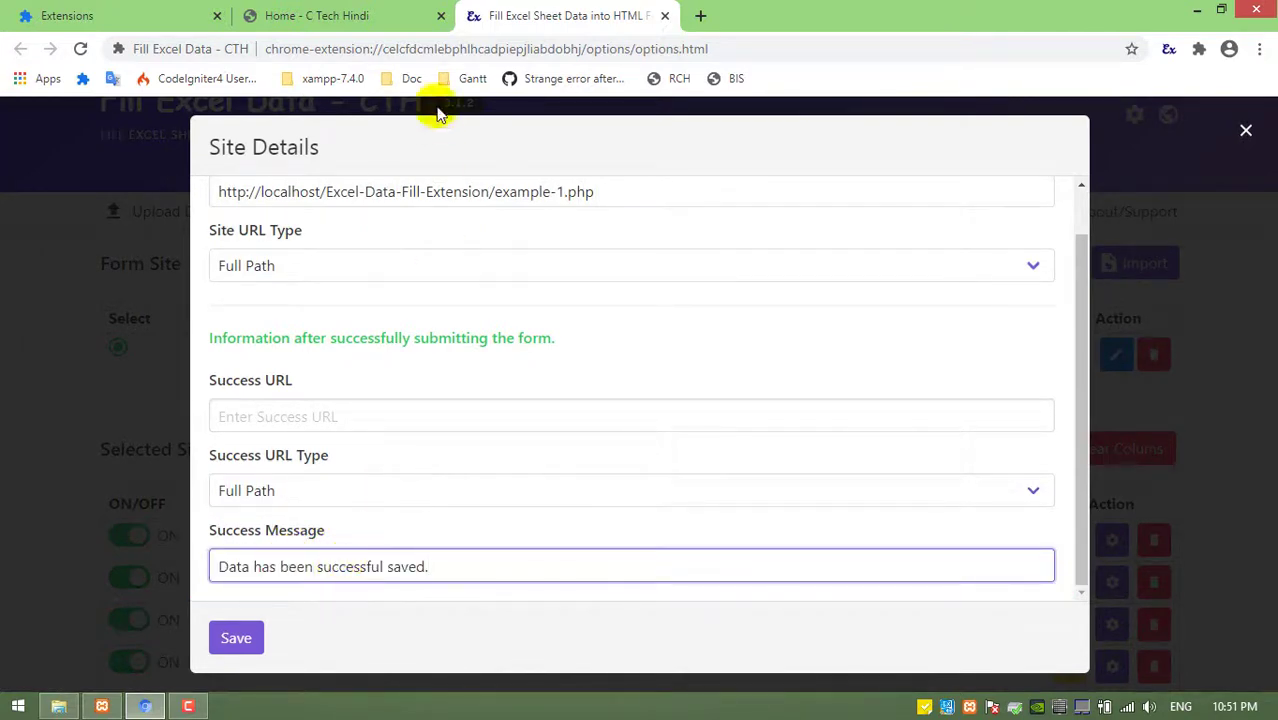
Paste the form page's URL as the Success URL and save the site details
left_click(405, 12)
left_click(408, 48)
left_click(580, 13)
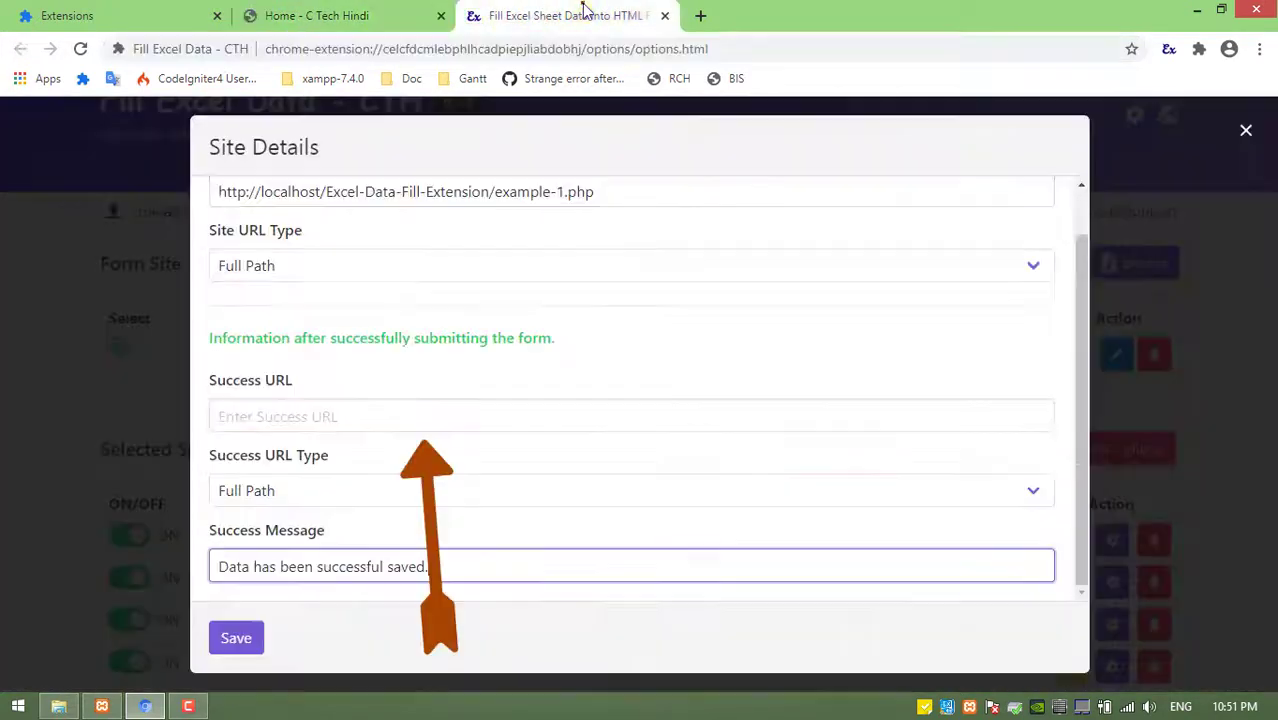
left_click(314, 419)
key("ctrl+v")
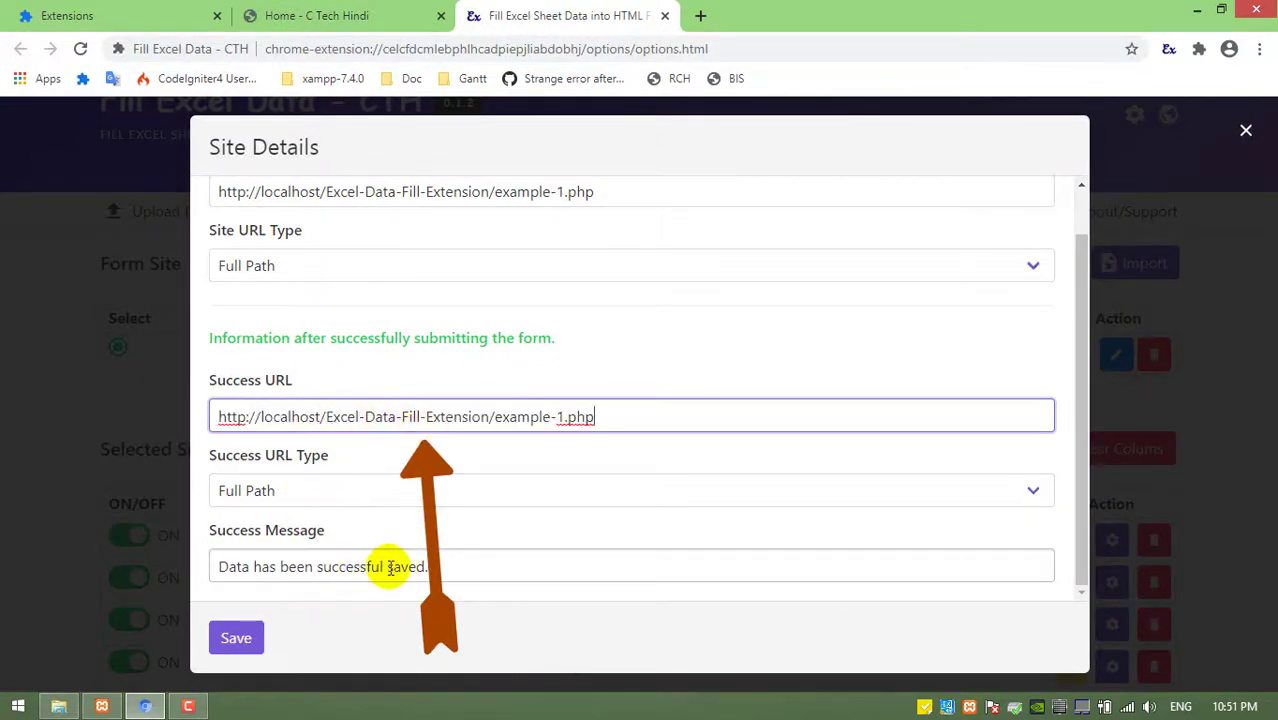
left_click(242, 638)
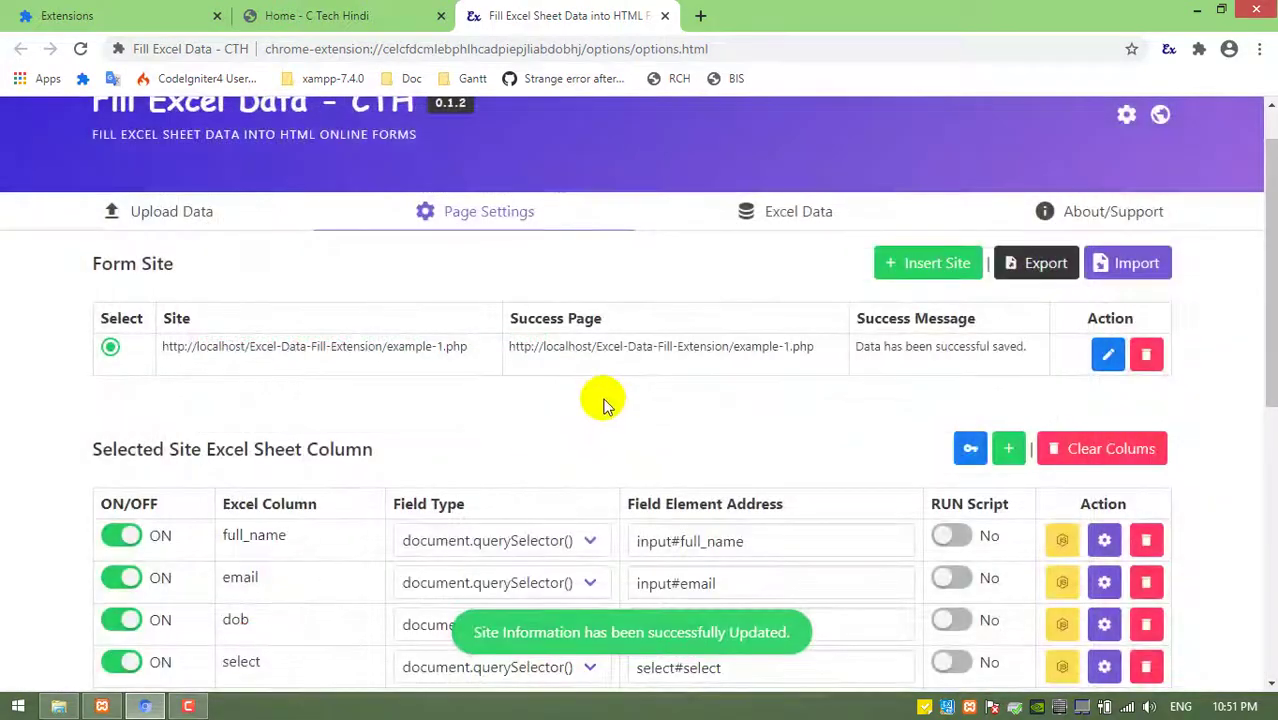
Reload the form page and scroll down to submit the current entry
left_click(338, 12)
left_click(362, 50)
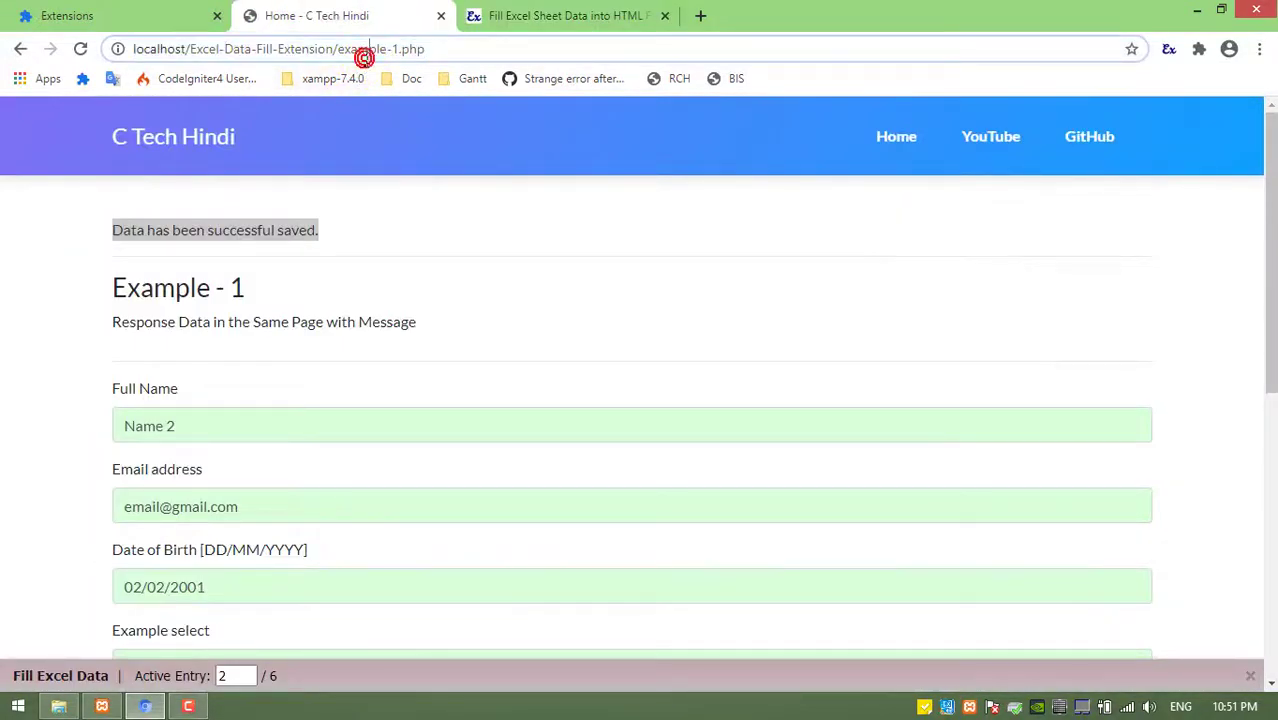
key("Return")
scroll(250, 430, "down", 2)
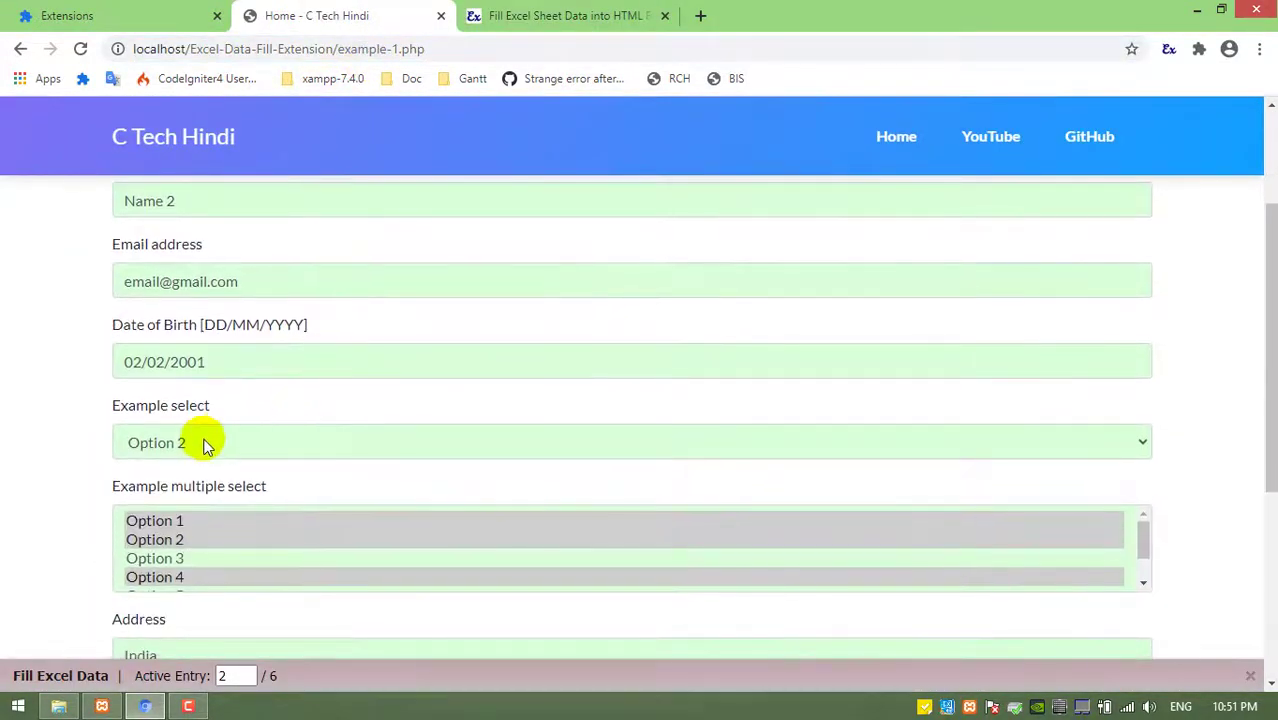
scroll(207, 520, "down", 3)
scroll(168, 602, "down", 1)
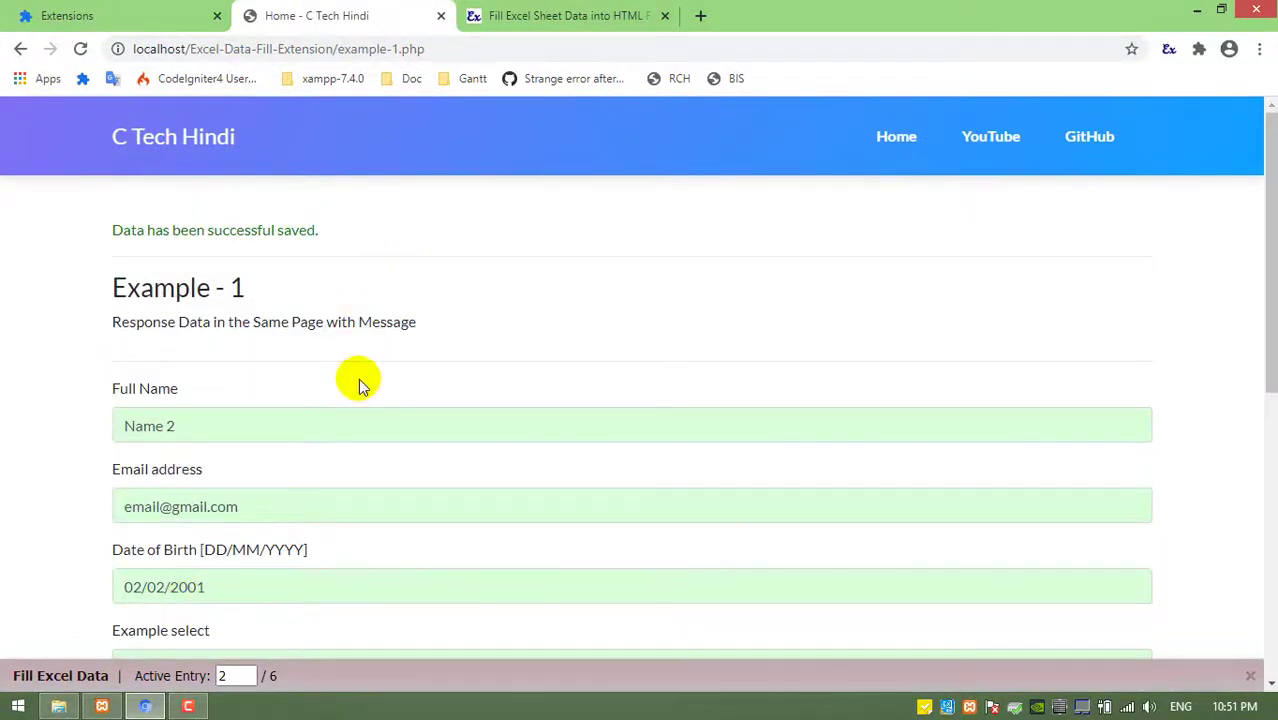
Reload the form through Name 3 until it fills with entry 4, then return to the Excel Data table
key("F5")
left_click(450, 50)
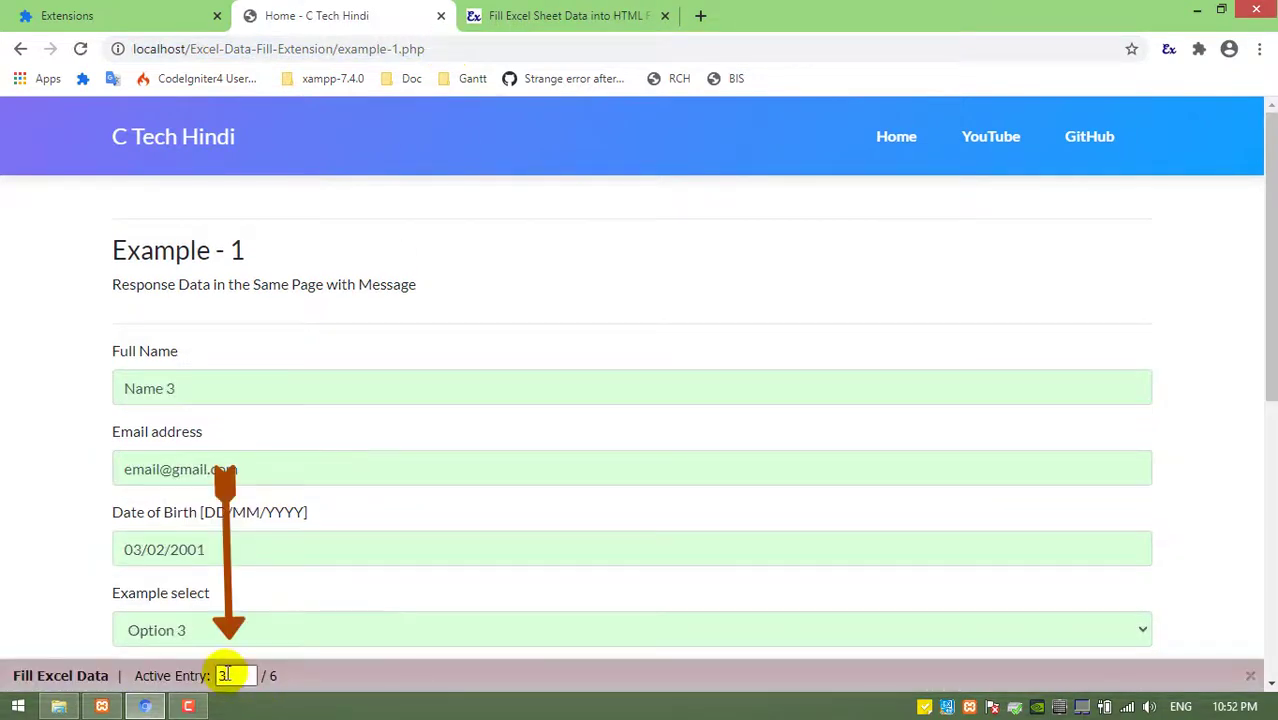
scroll(282, 480, "down", 4)
scroll(270, 445, "down", 1)
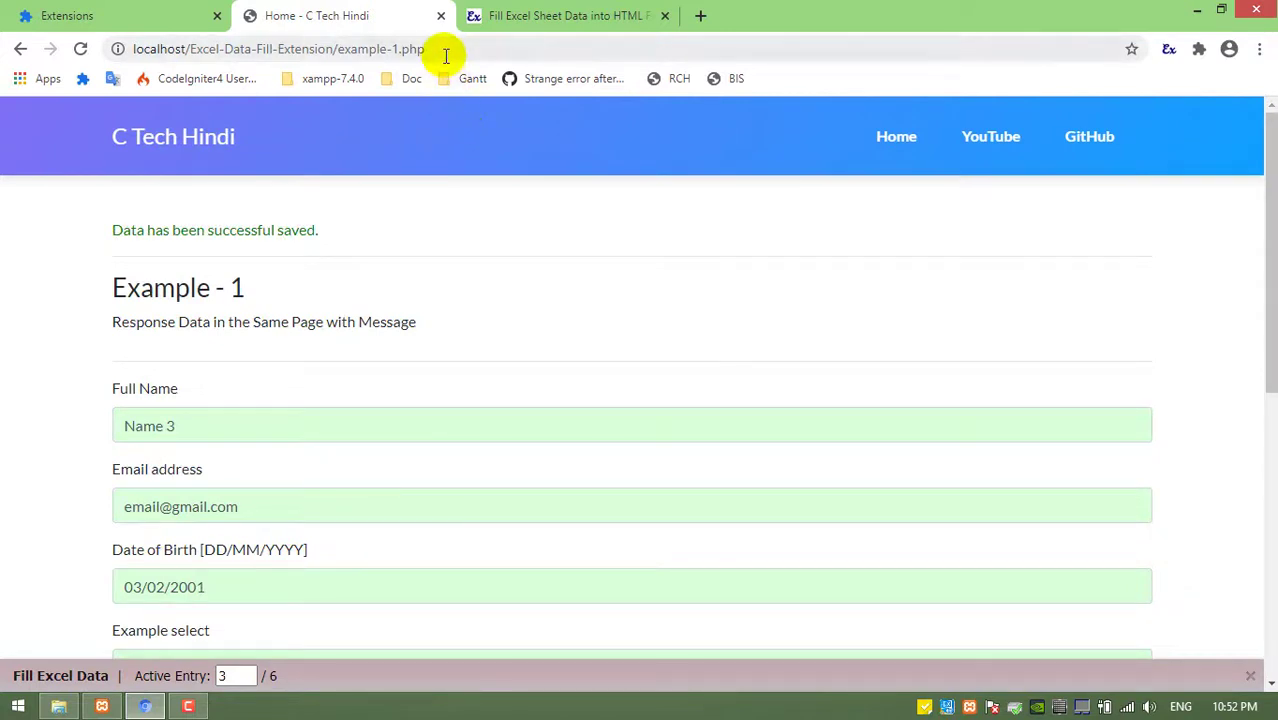
left_click(446, 50)
key("Return")
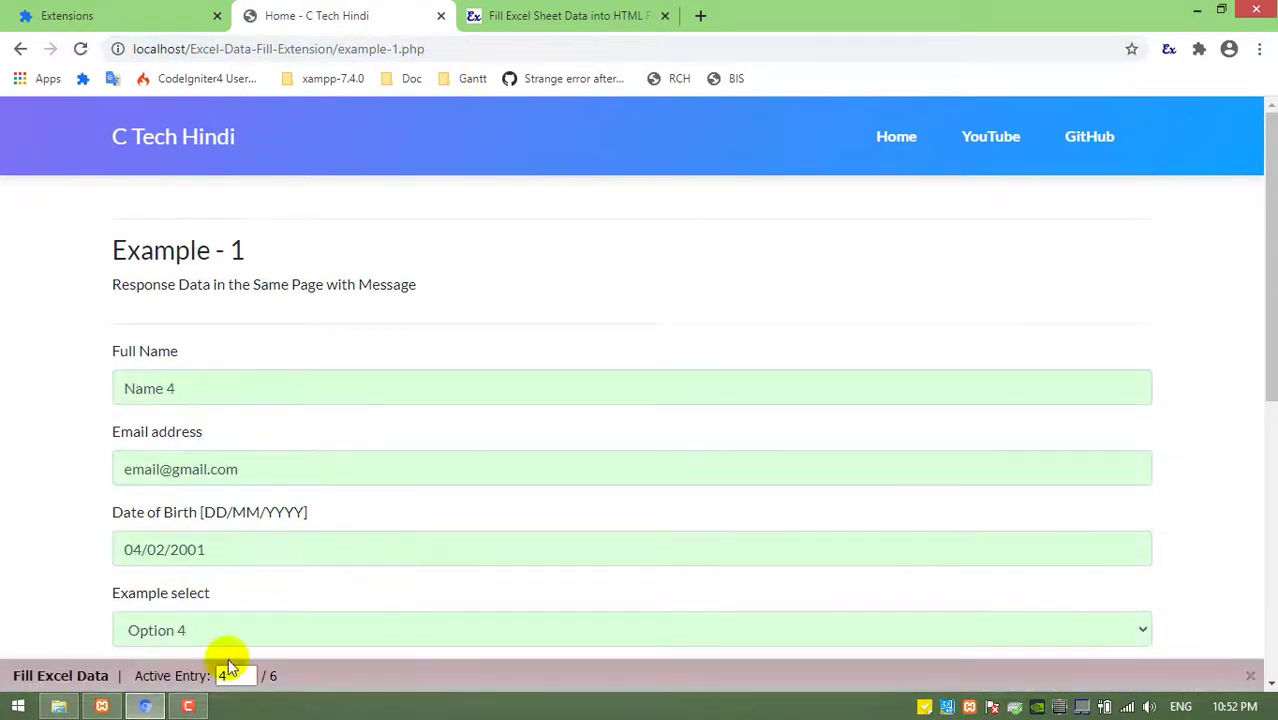
left_click(510, 14)
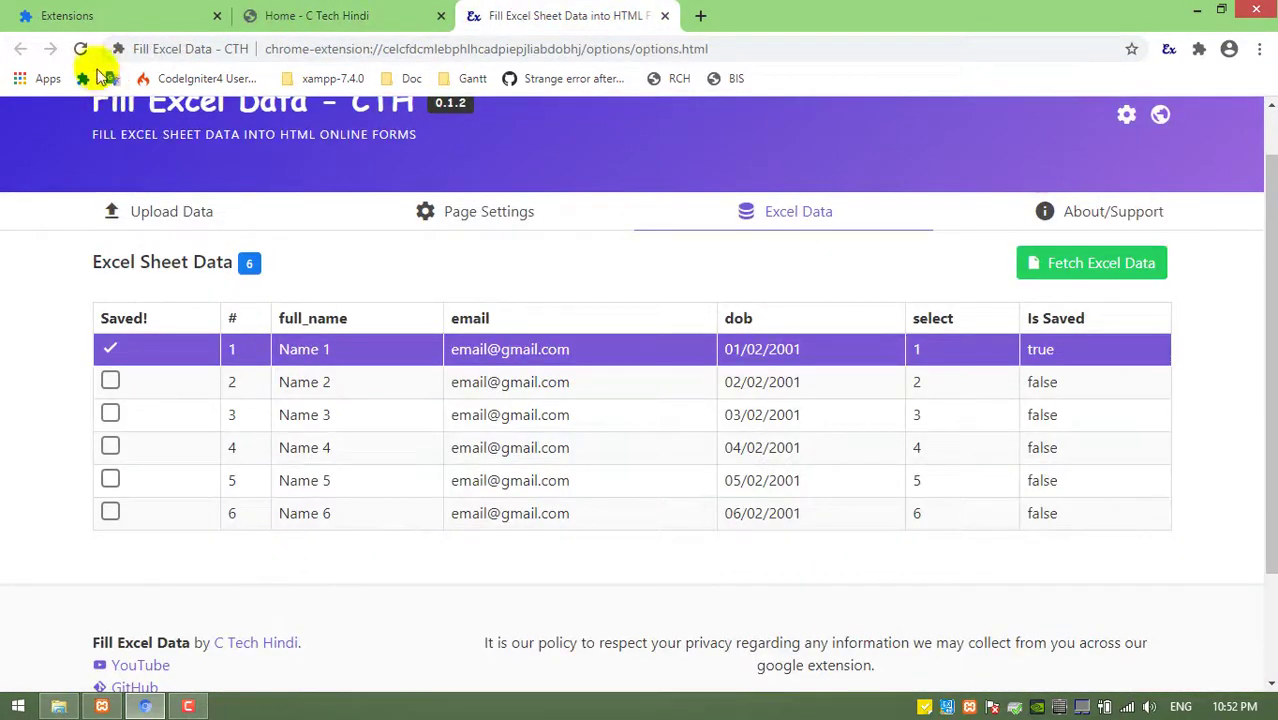
Refresh the Excel Data table showing rows 1–3 saved, then view the About/Support information
left_click(84, 49)
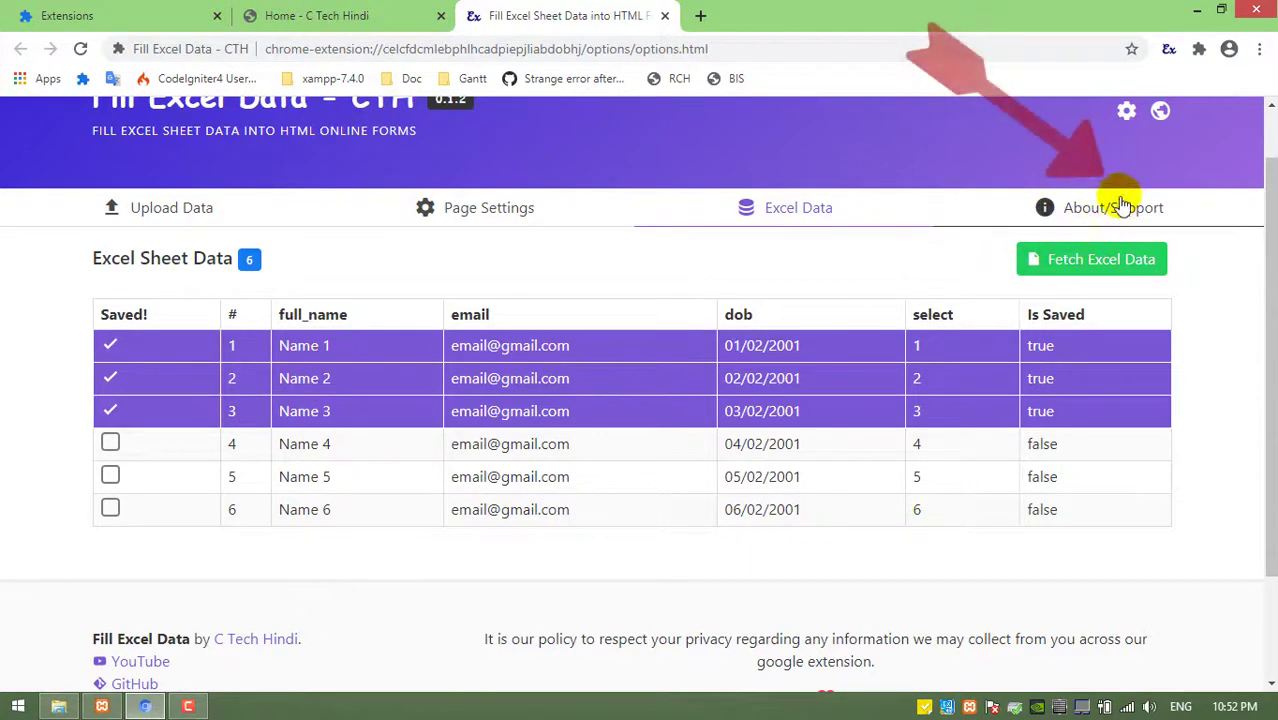
left_click(1116, 204)
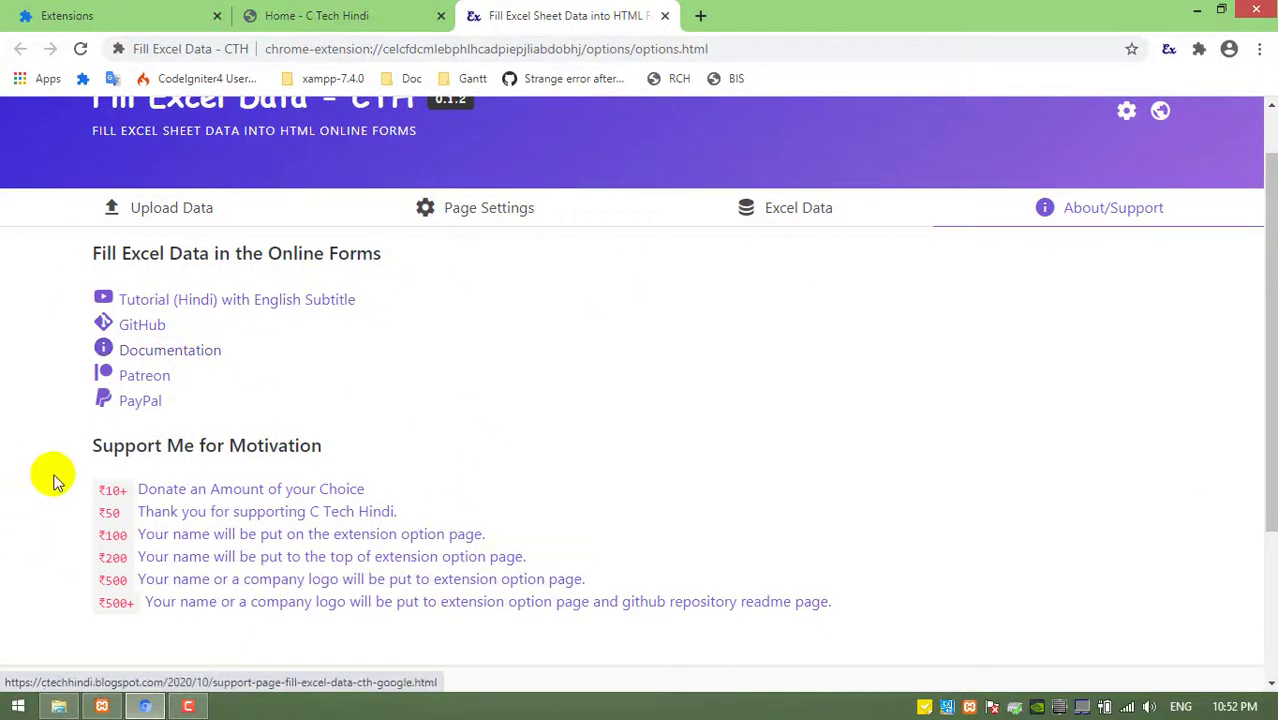
left_click_drag(70, 445, 345, 447)
left_click(100, 485)
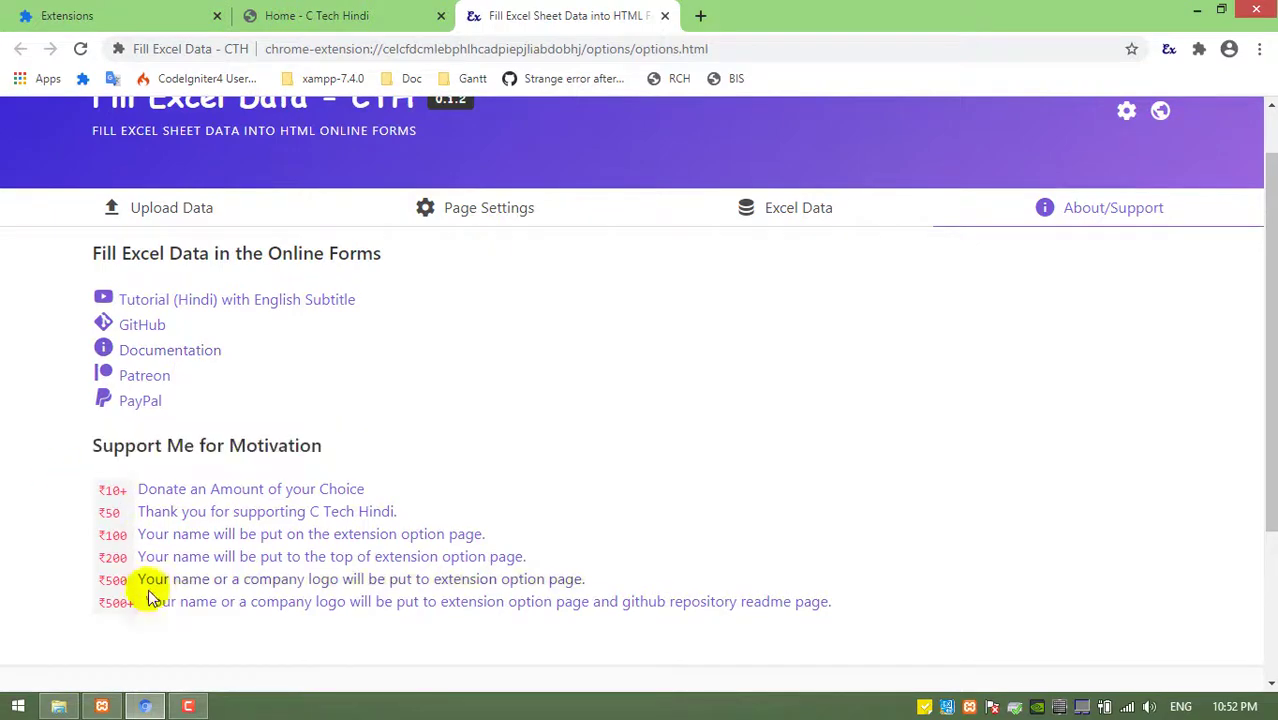
Open the Donate an Amount link in a new tab and choose Donate Now on the Support Page
right_click(253, 496)
left_click(330, 513)
left_click(853, 8)
scroll(357, 394, "down", 3)
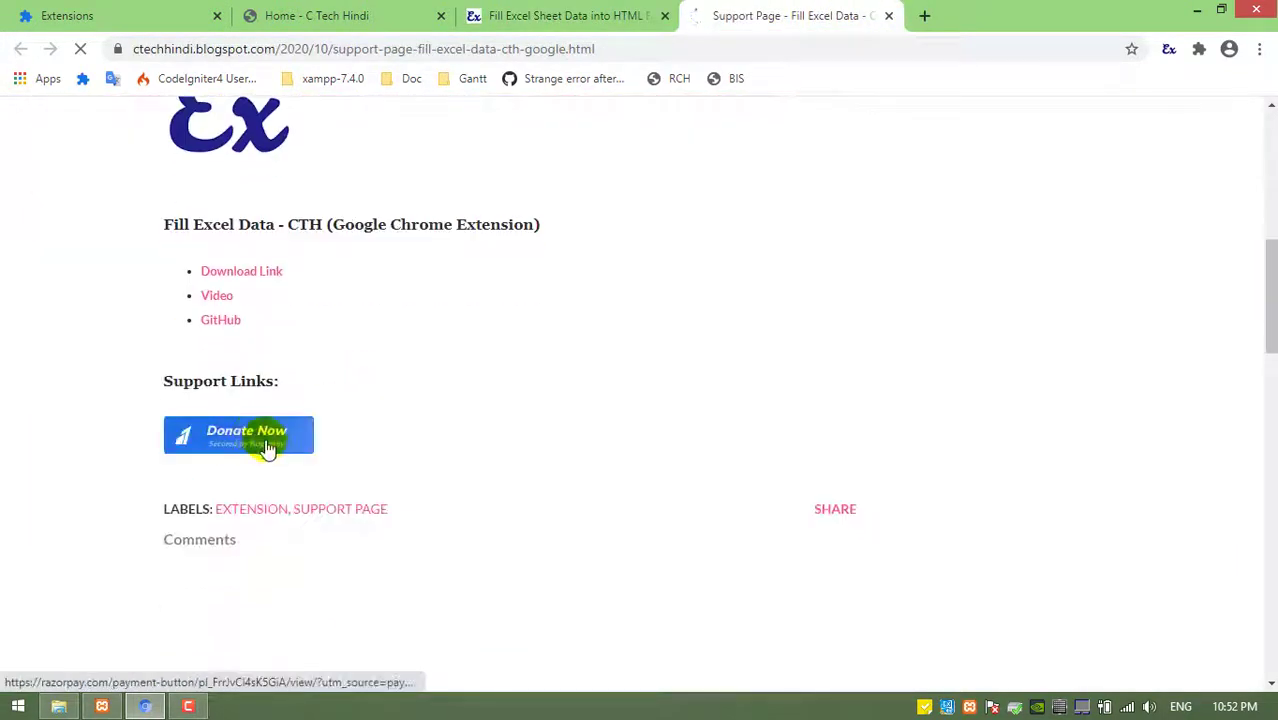
left_click(262, 440)
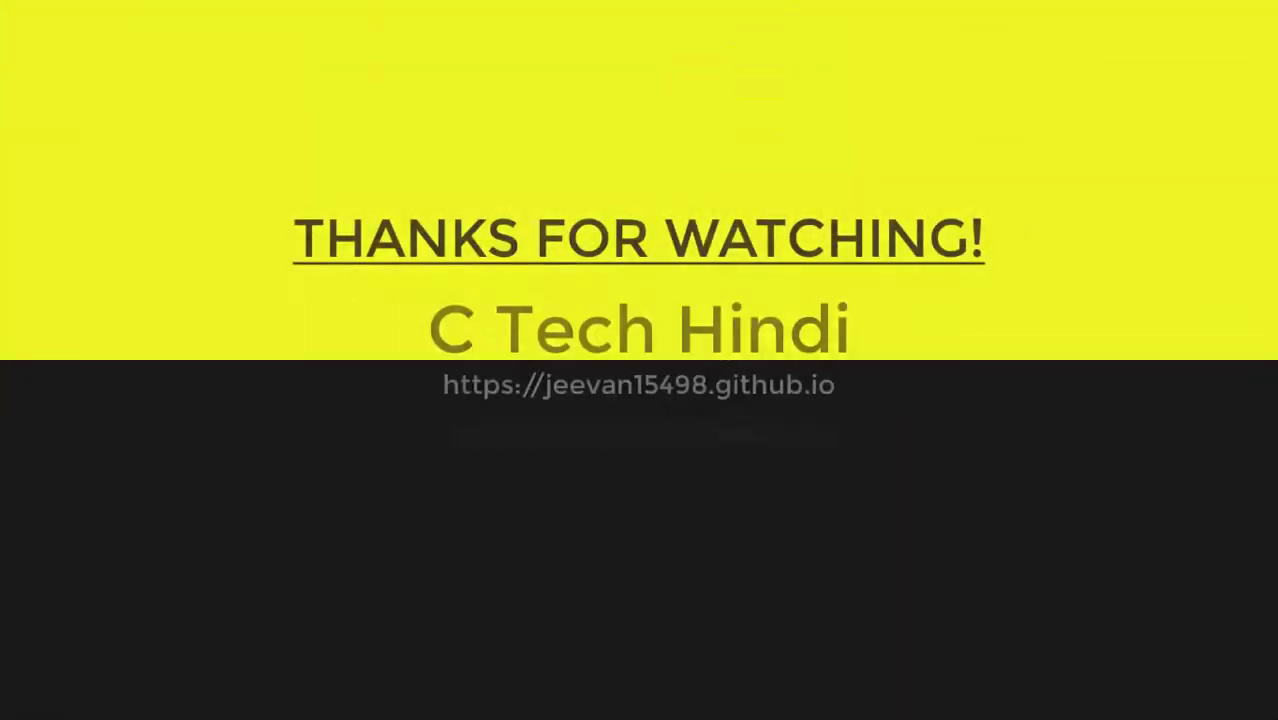